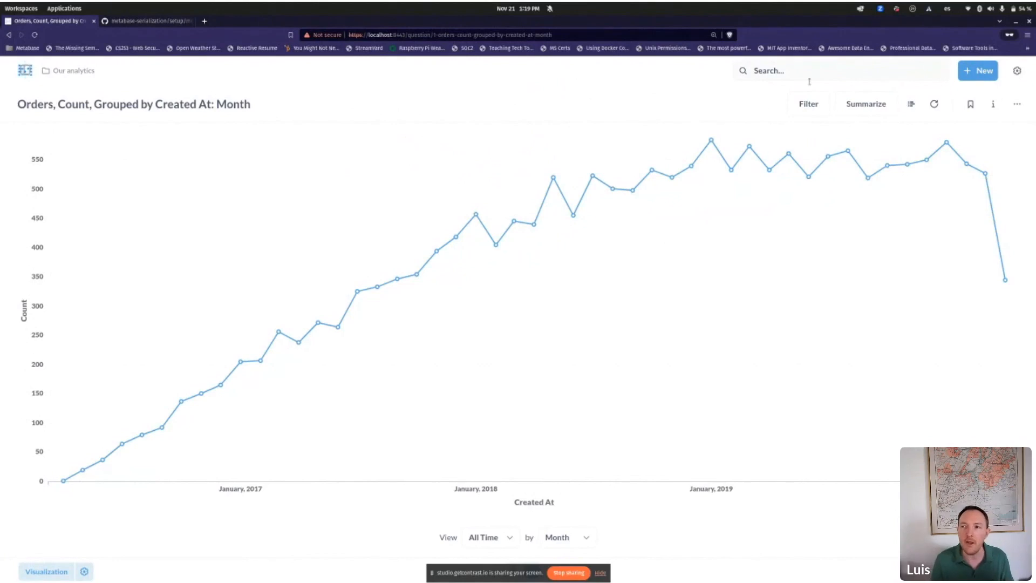
Step: From the monthly Orders count line chart, open the + New menu
left_click(966, 70)
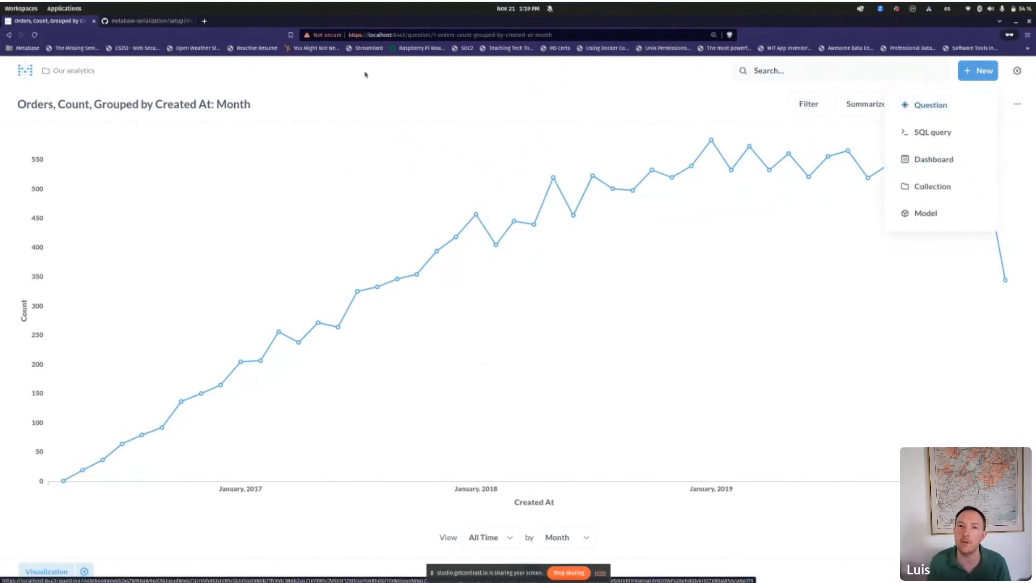
Step: Open the pg Orders table in the query editor and join the People table
left_click(74, 71)
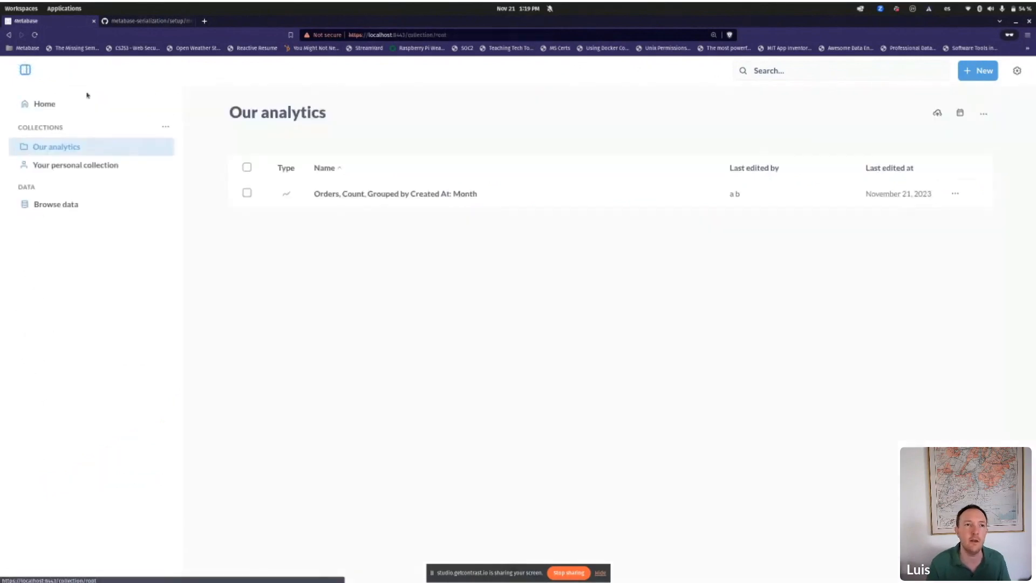
left_click(69, 208)
left_click(314, 196)
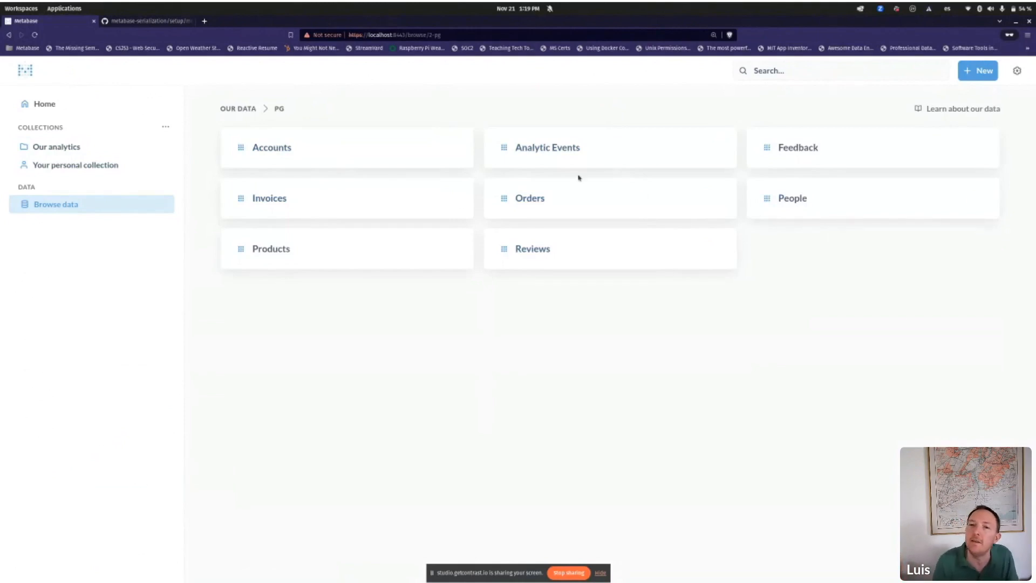
left_click(603, 203)
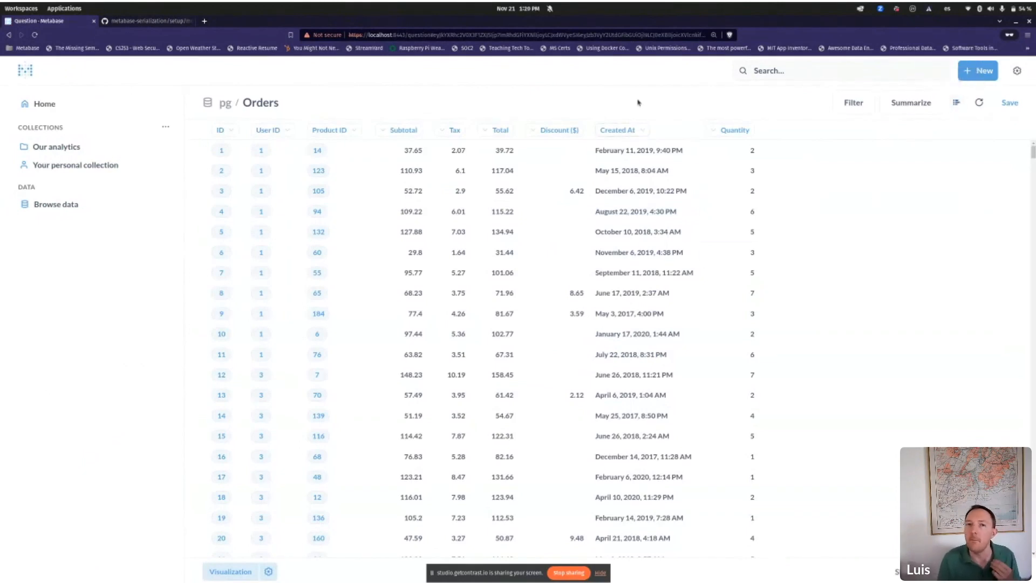
left_click(956, 102)
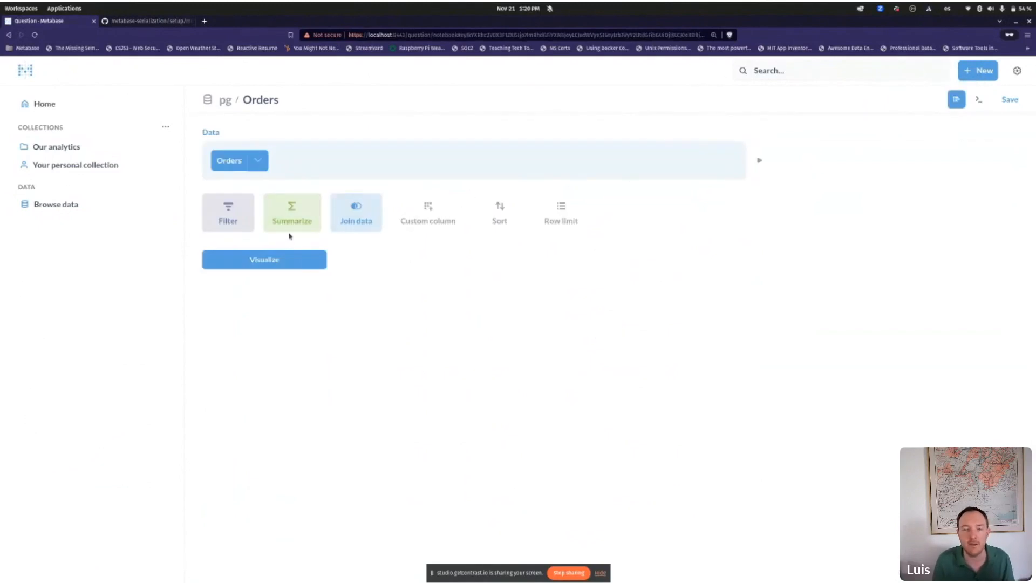
left_click(368, 216)
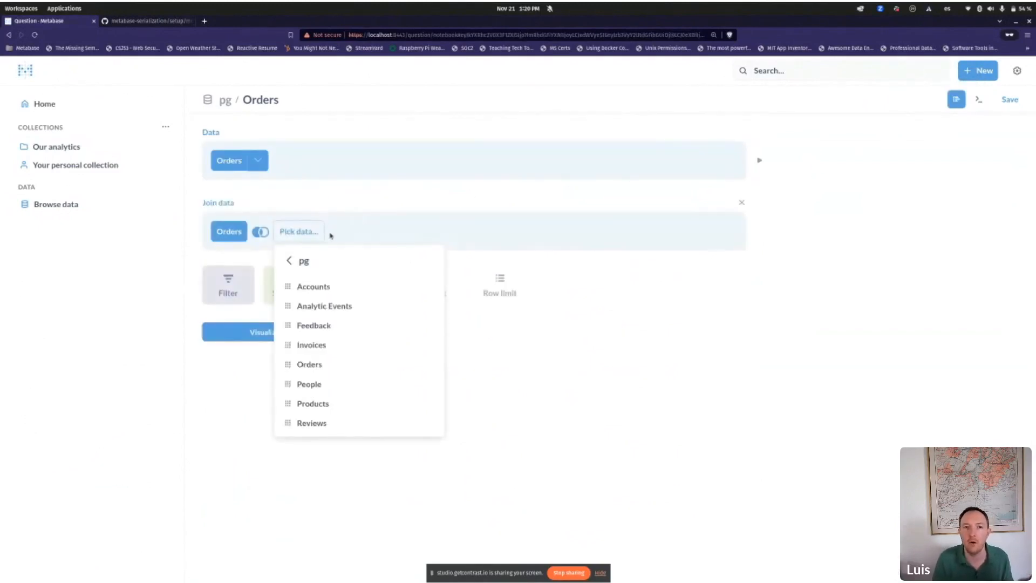
left_click(339, 382)
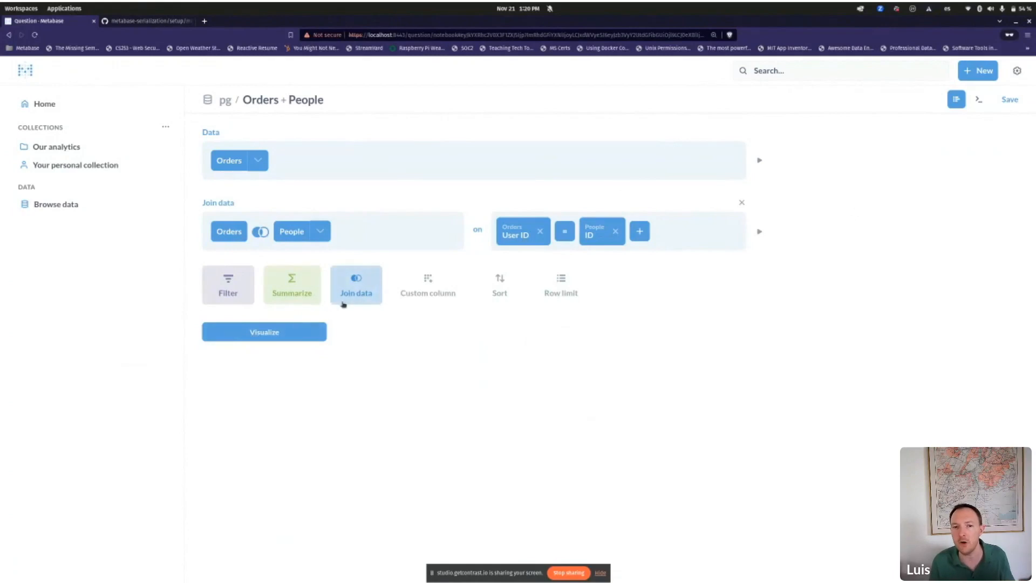
Step: Add a custom column with formula concat([People - User → State], ",", [People - User → City])
left_click(430, 297)
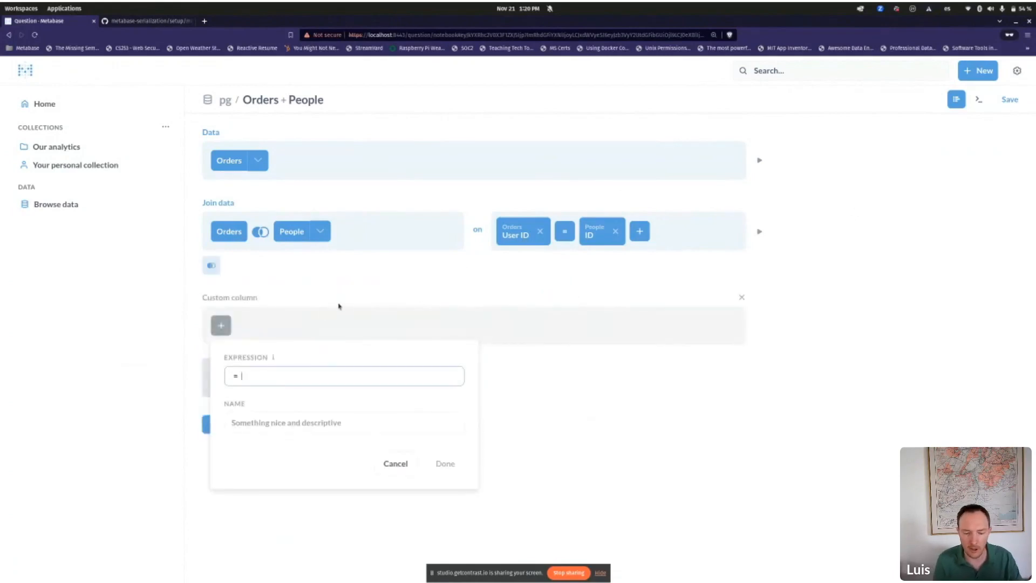
type("conca")
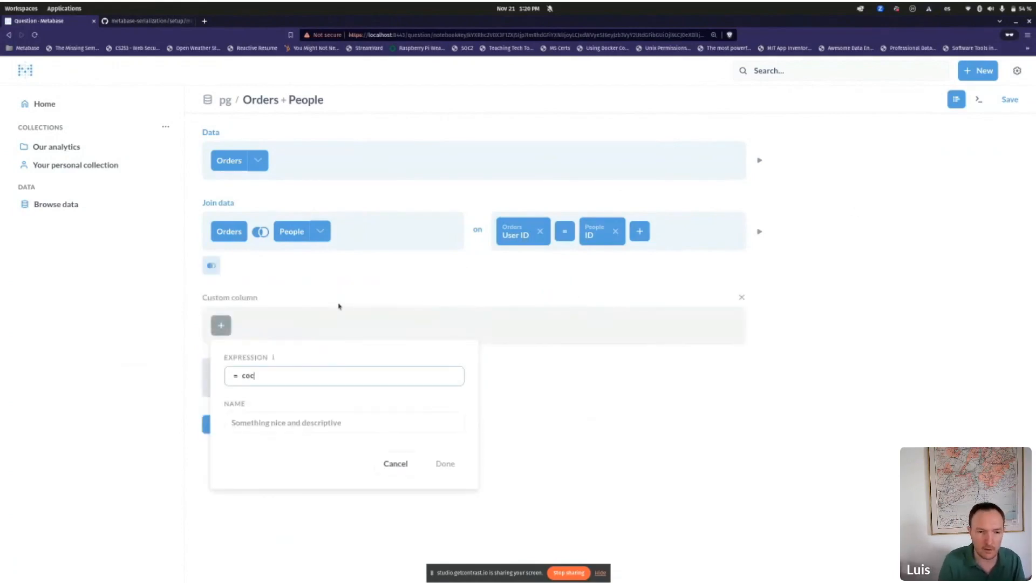
key("Return")
type("(s")
key("BackSpace")
key("BackSpace")
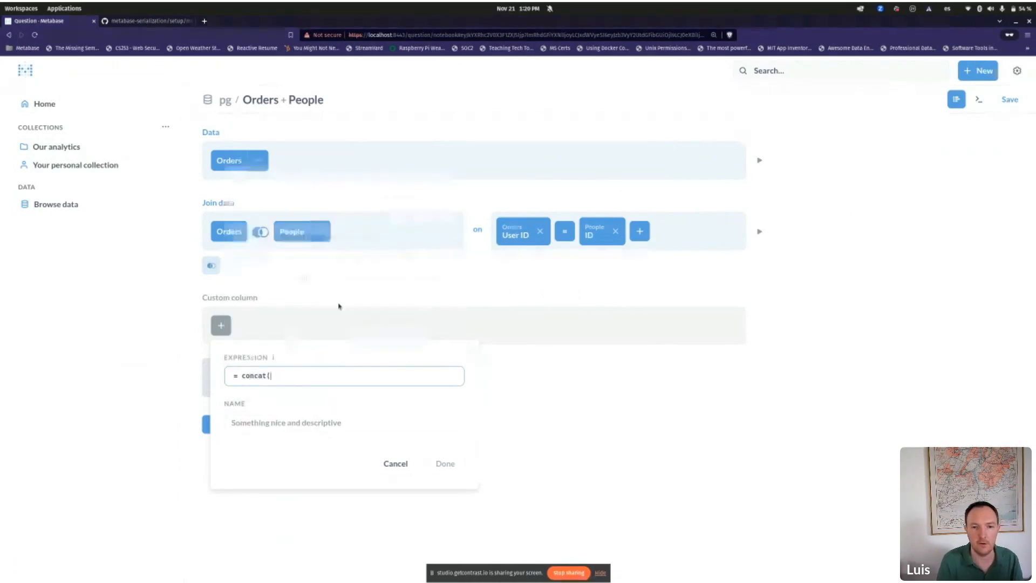
type("[People - User → State] ")
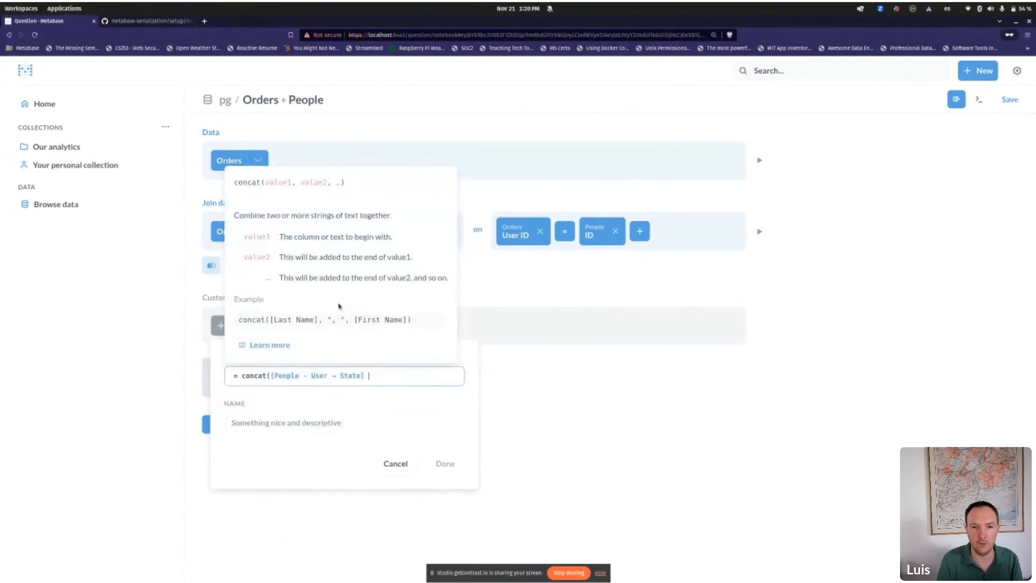
type(",\",")
type("\", [People - User → City] )")
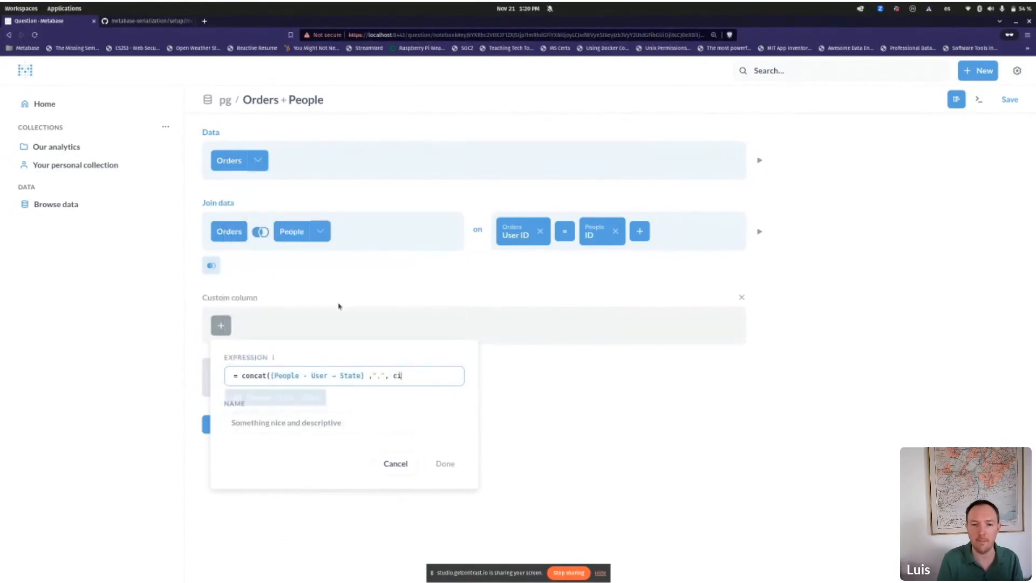
Step: Name the custom column State+City and run the query to preview results
key("Tab")
key("Tab")
key("shift+Tab")
type("State+City")
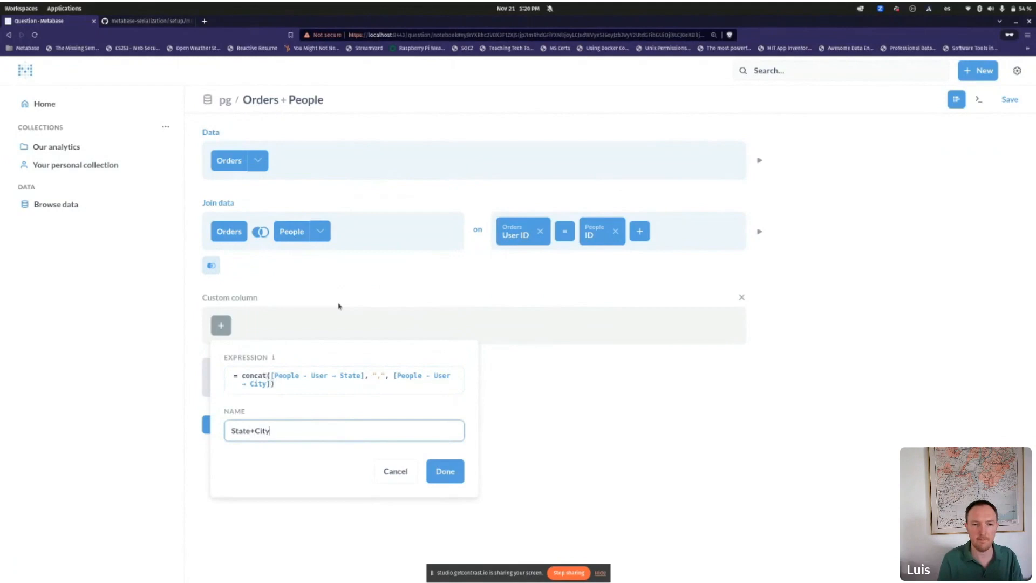
key("Return")
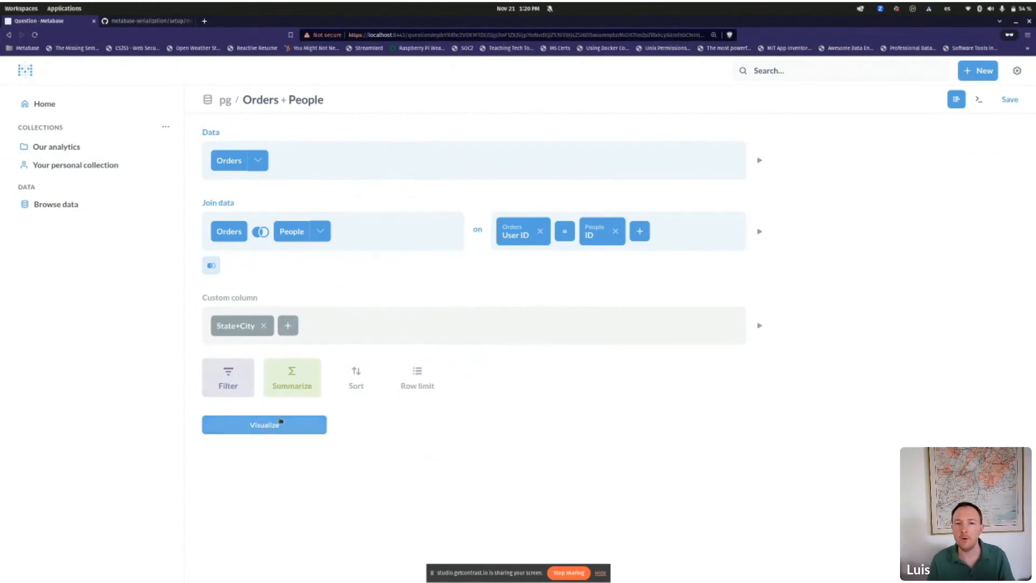
left_click(265, 429)
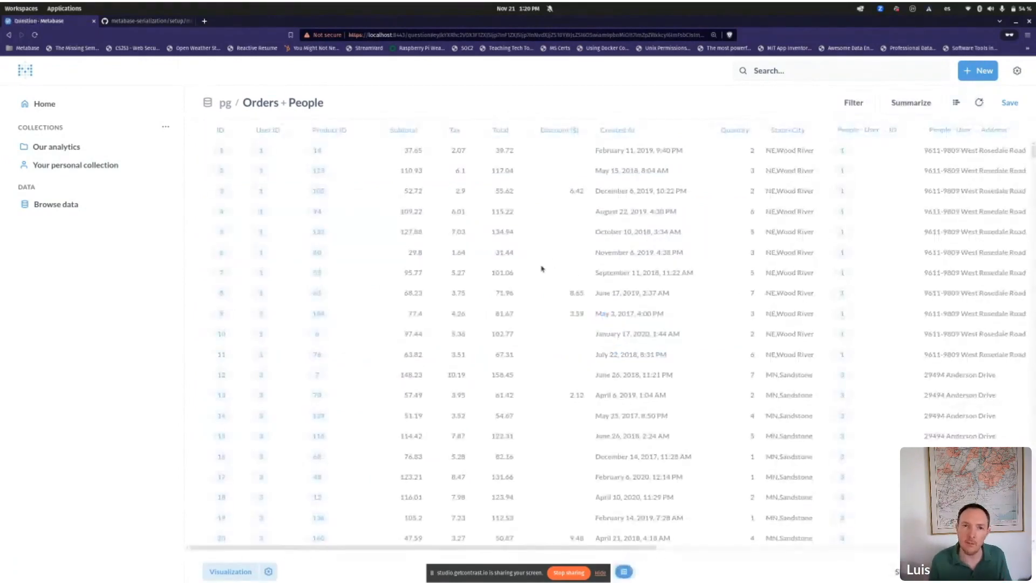
Step: Save the results as 'Orders+People_model' without adding it to a dashboard
left_click(1009, 103)
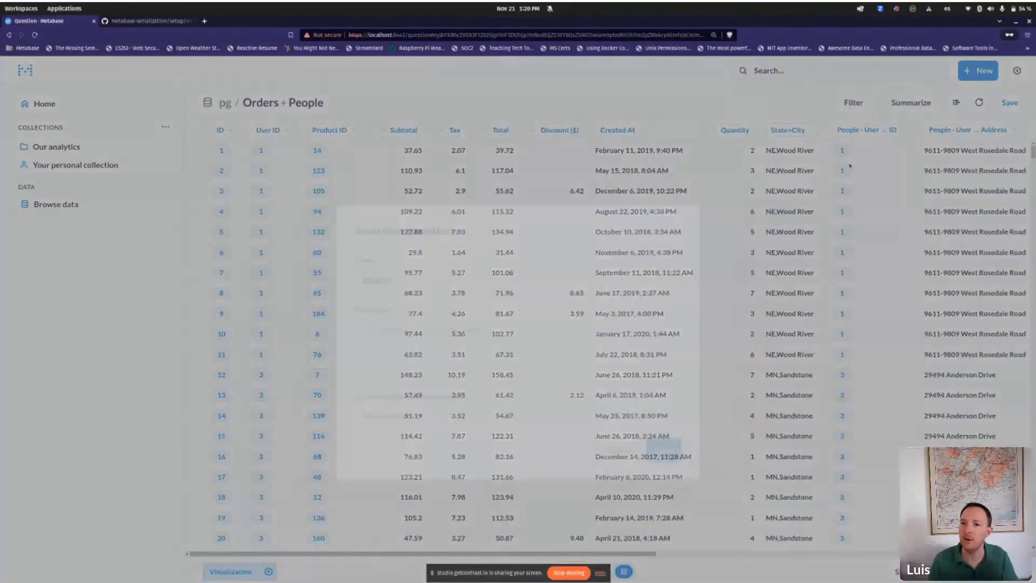
type("_")
type("6")
key("BackSpace")
type("+")
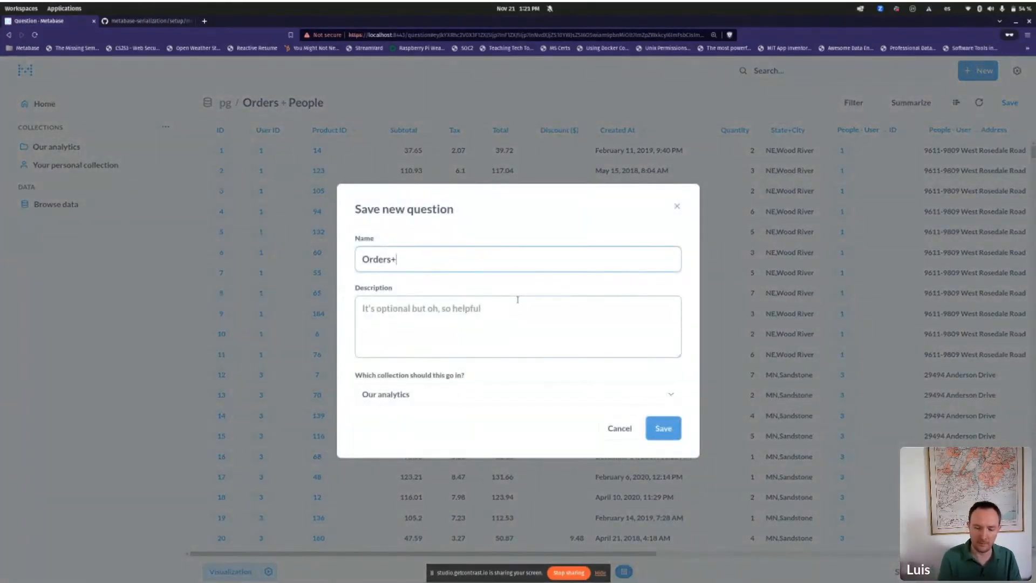
type("People_demo")
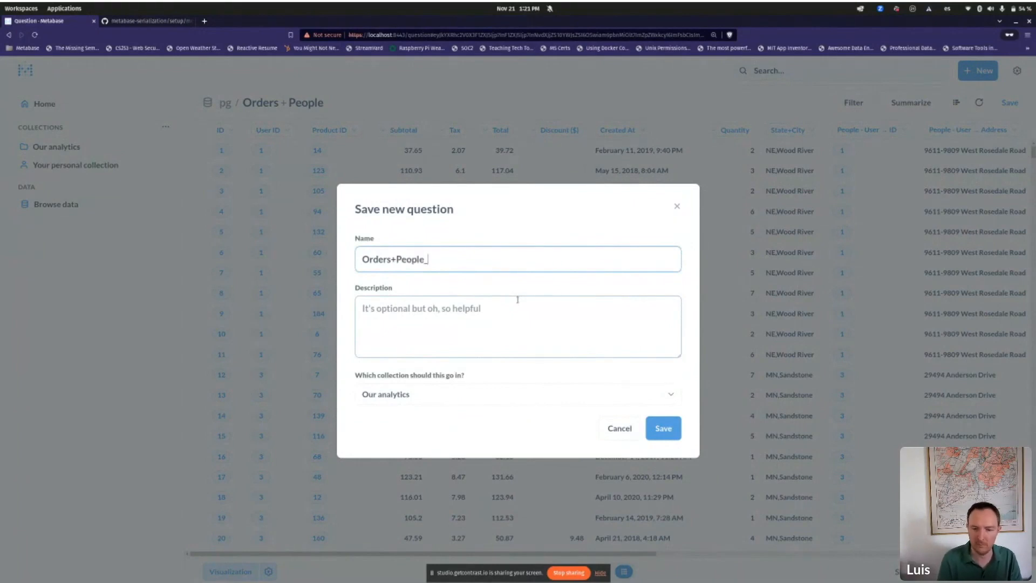
key("BackSpace")
key("BackSpace")
key("BackSpace")
key("BackSpace")
type("model")
key("Return")
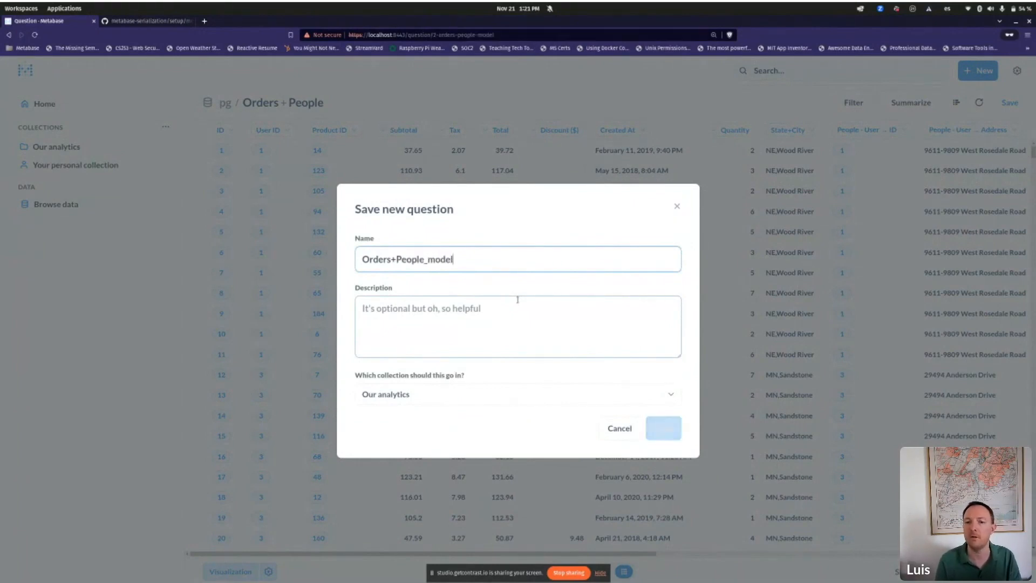
left_click(510, 338)
Step: Turn the saved Orders+People_model question into a model
left_click(1017, 104)
left_click(973, 218)
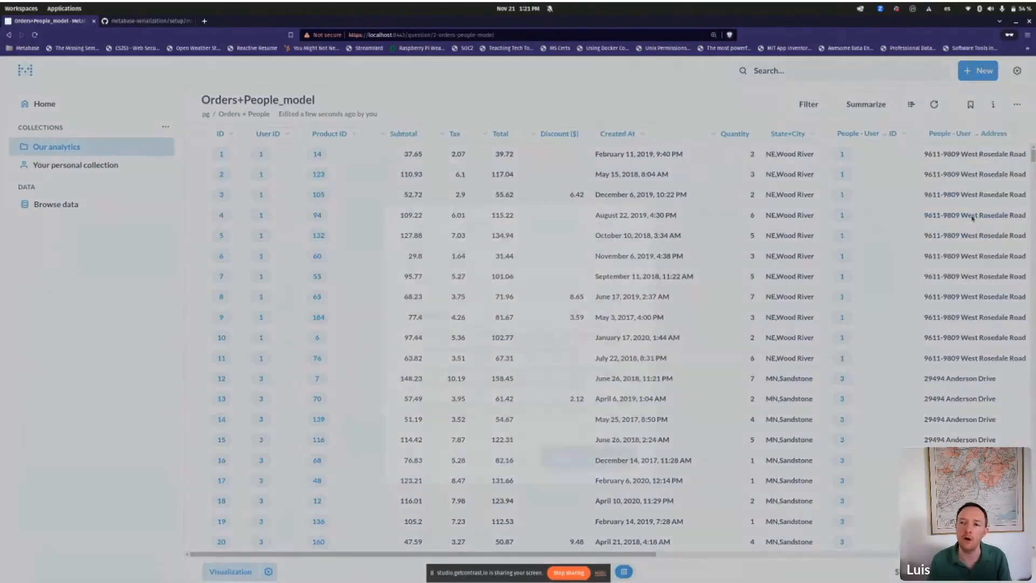
left_click(604, 433)
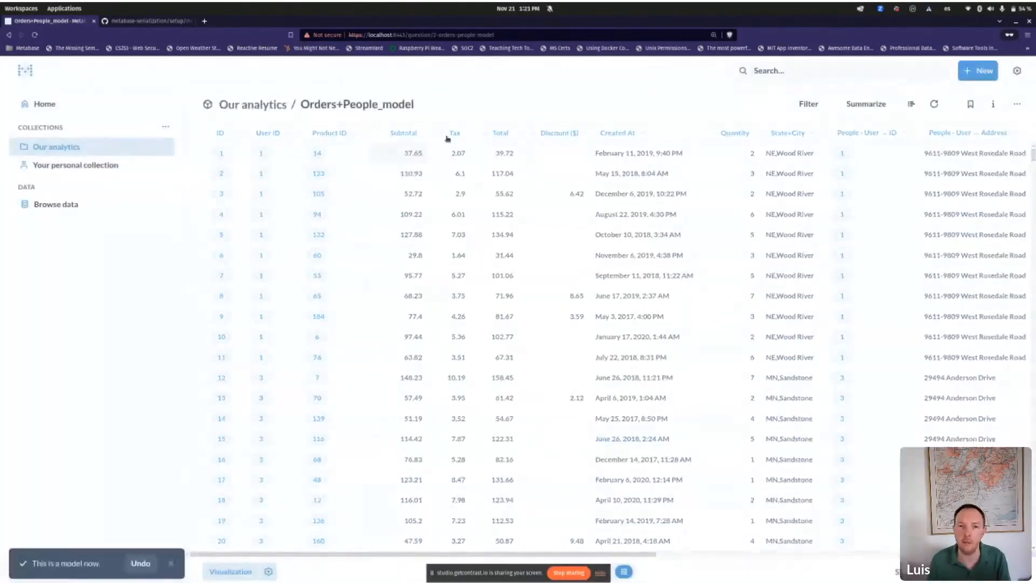
Step: Start a new question on Orders+People_model and preview its generated SQL with the People join
left_click(978, 71)
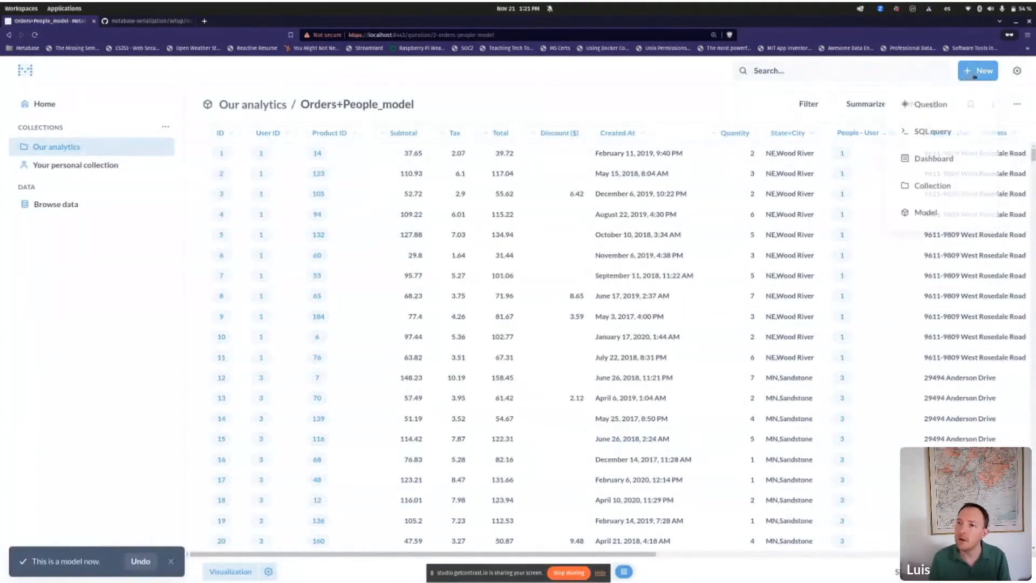
left_click(960, 105)
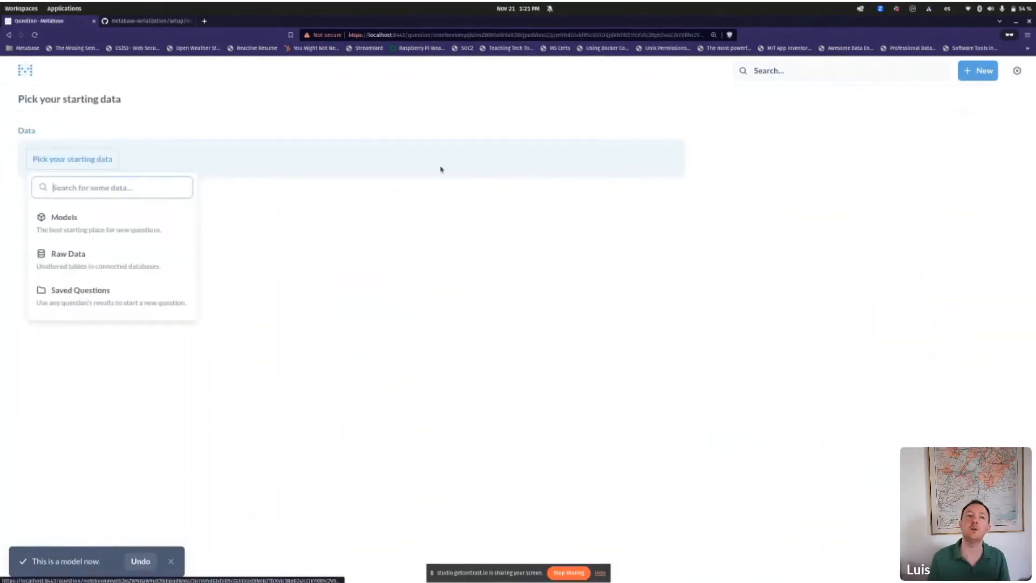
left_click(178, 217)
left_click(242, 222)
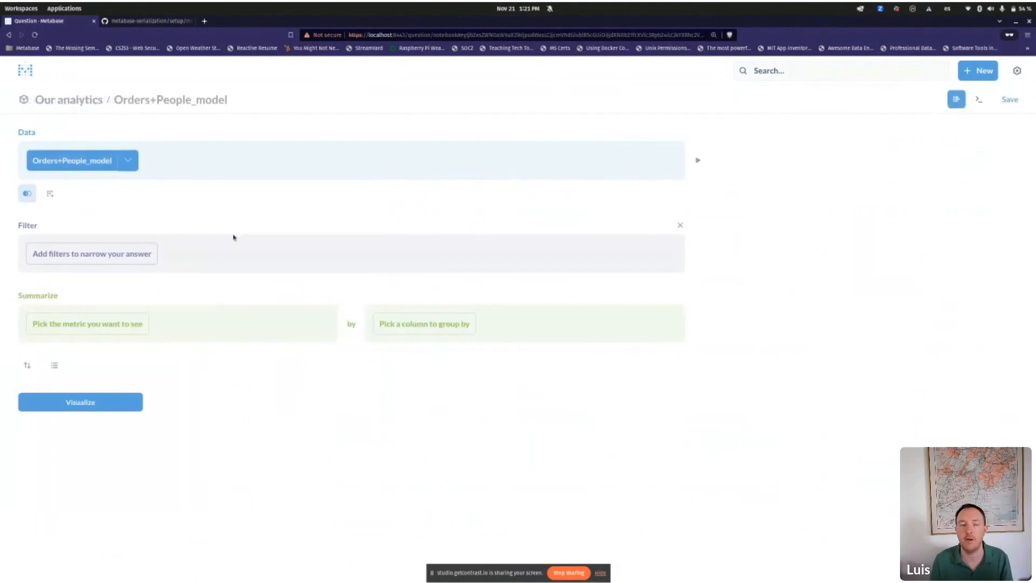
left_click(978, 101)
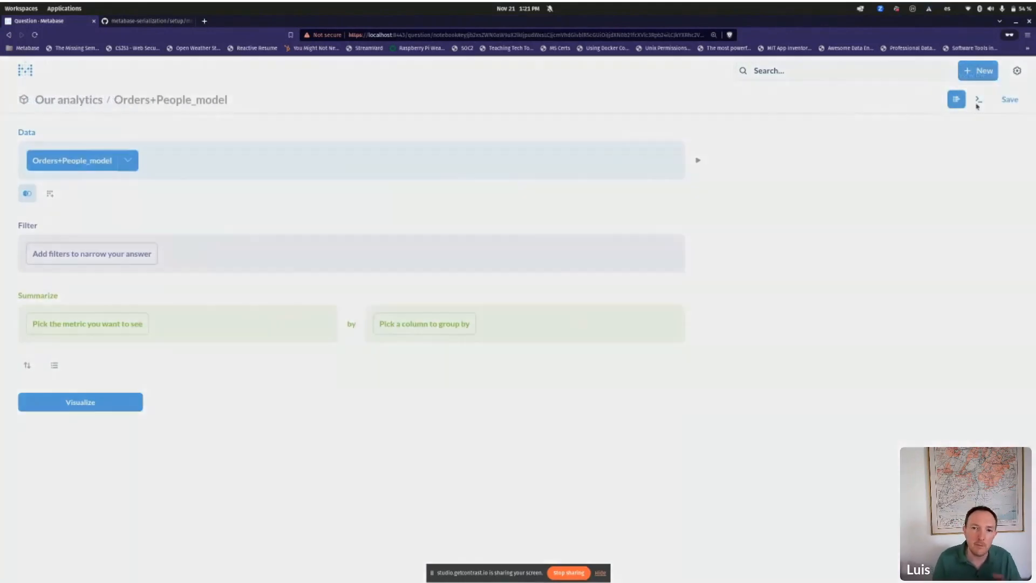
scroll(700, 318, "down", 10)
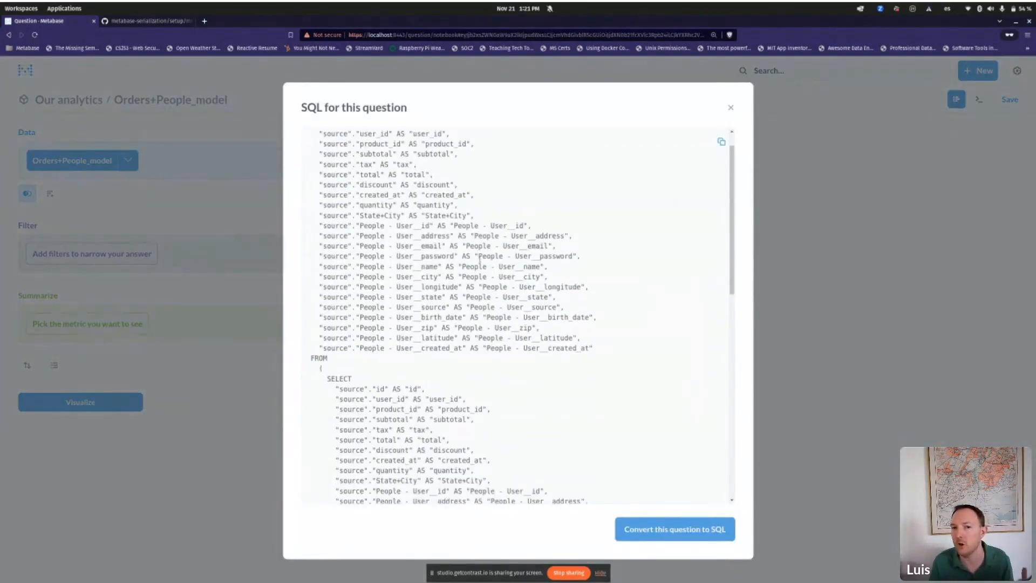
left_click(793, 243)
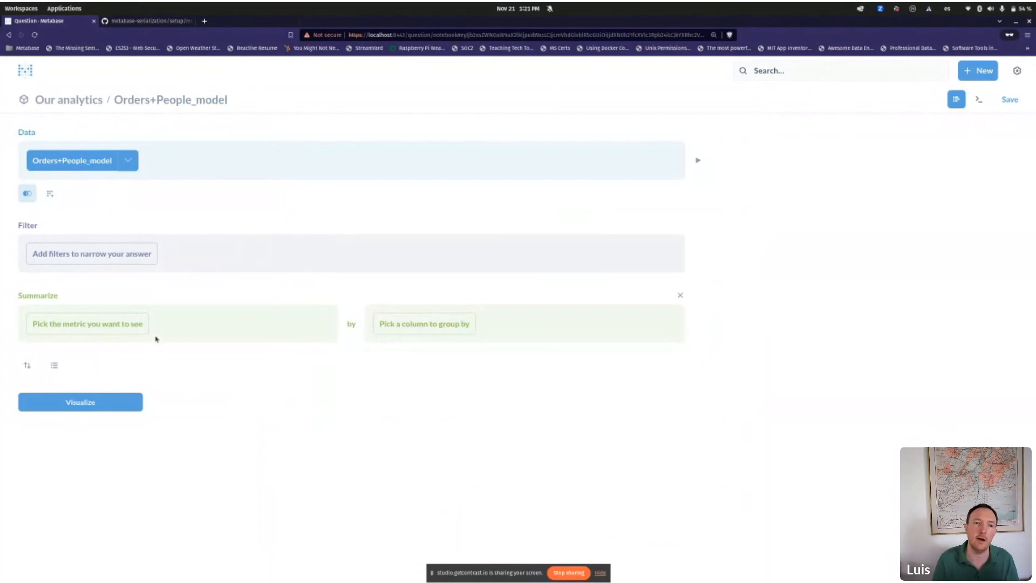
Step: Open the Orders+People_model page and its column metadata editor
left_click(137, 101)
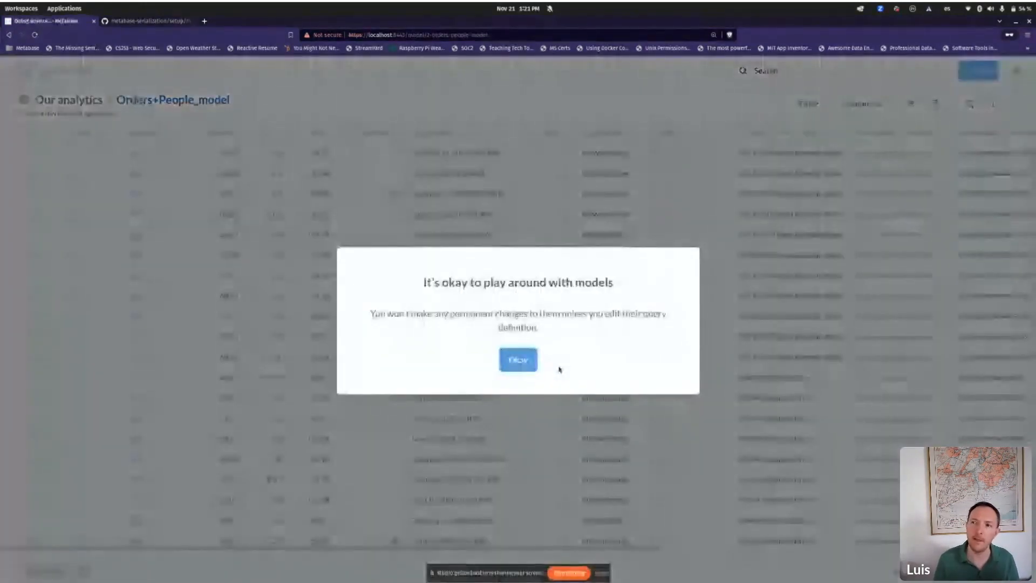
left_click(518, 359)
left_click(1017, 103)
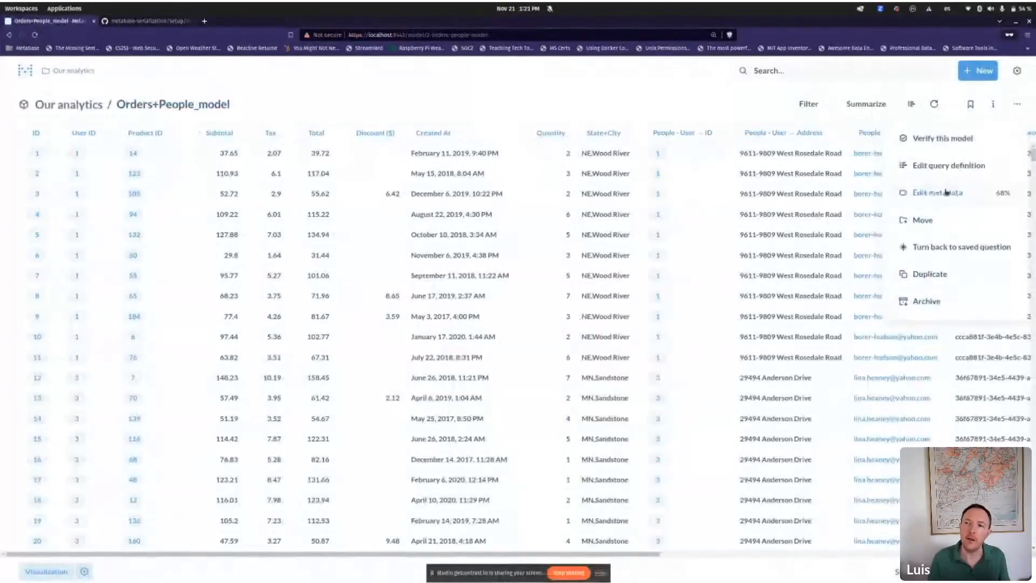
left_click(939, 193)
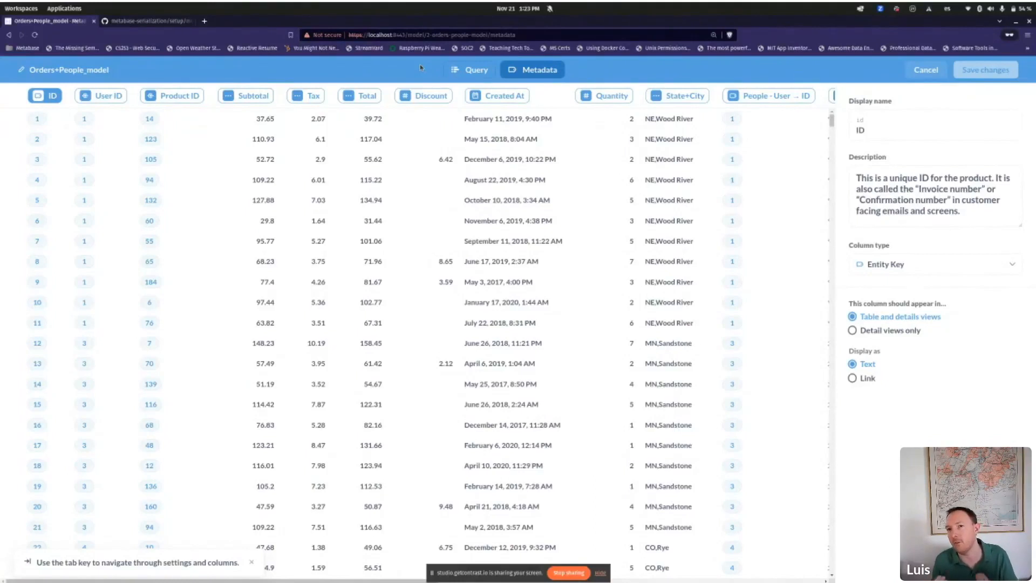
Step: Check the Discount and Created At column settings and date formatting, then cancel the editor
left_click(426, 95)
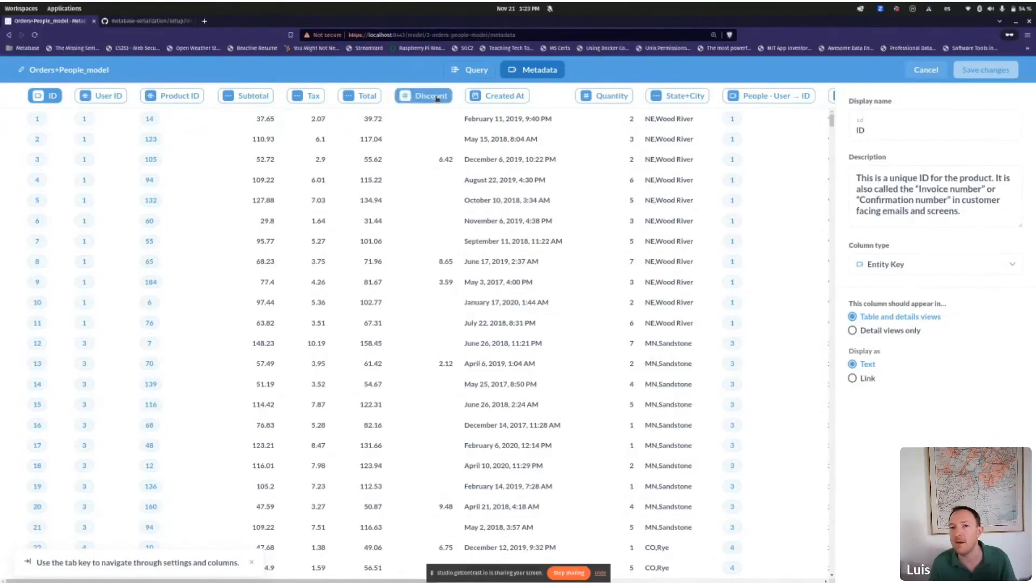
left_click(485, 96)
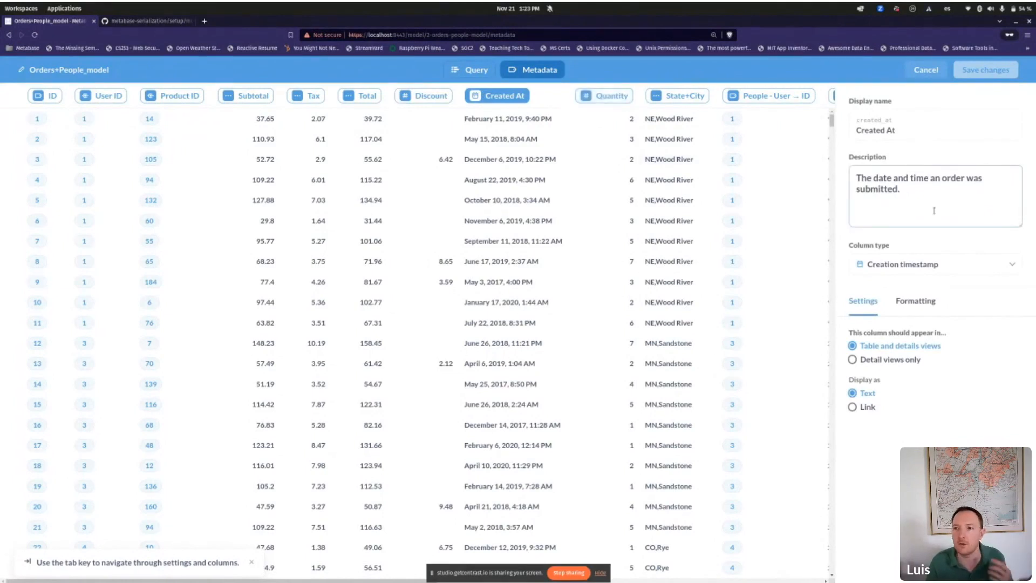
left_click(918, 303)
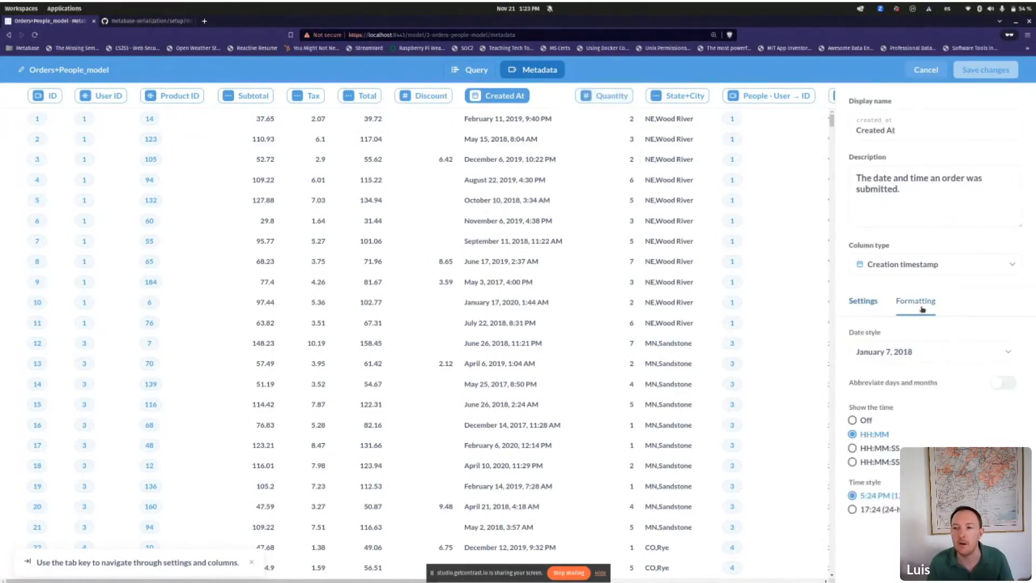
left_click(864, 308)
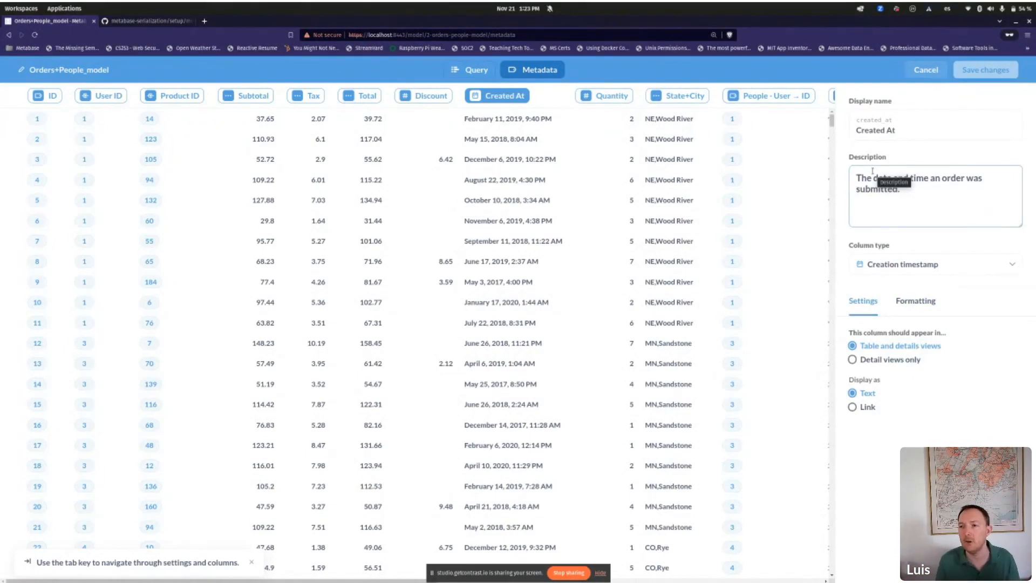
left_click(924, 70)
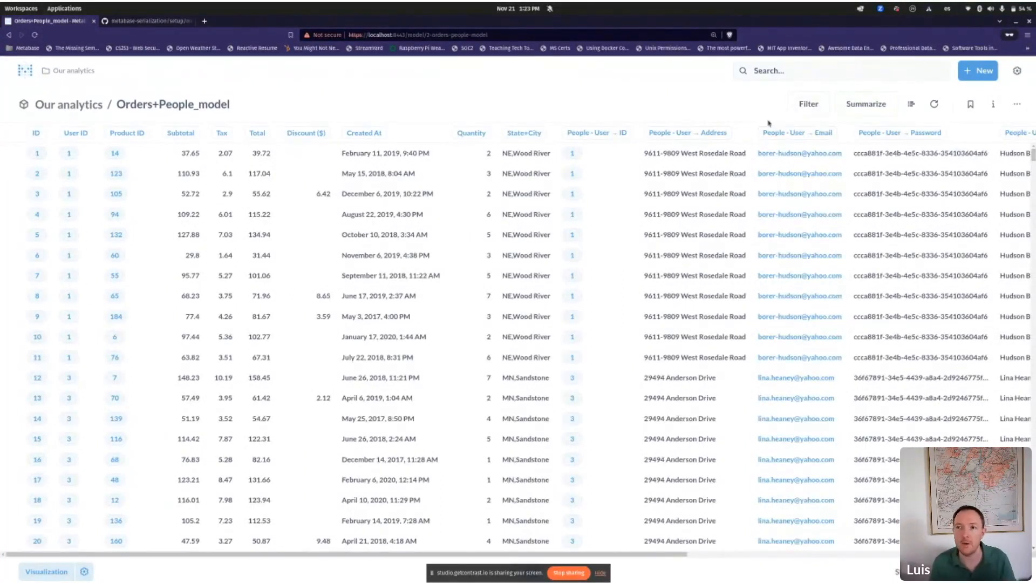
Step: Start a new question on Orders+People_model summarizing Sum of Total
left_click(978, 71)
left_click(918, 156)
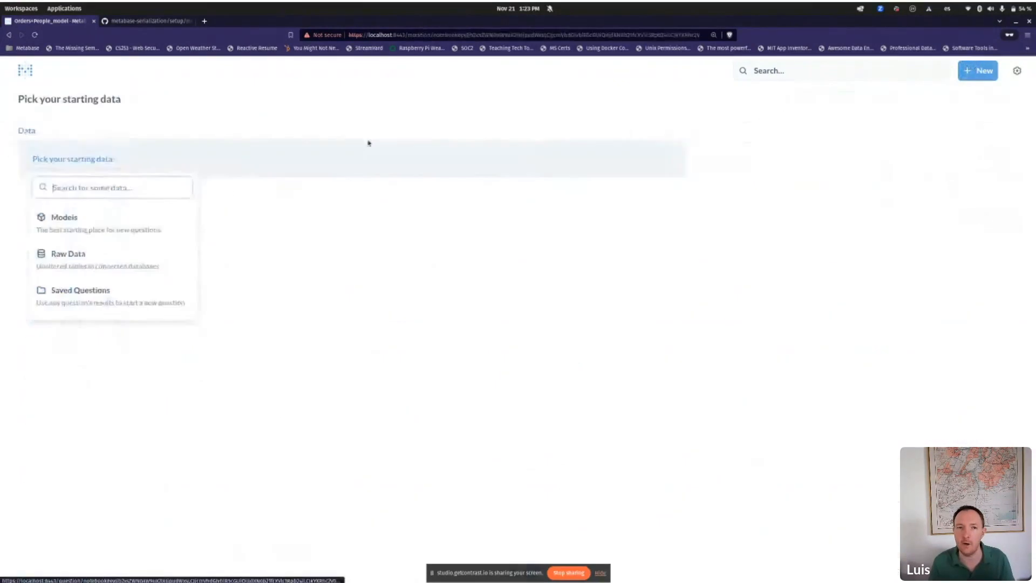
left_click(138, 217)
left_click(265, 216)
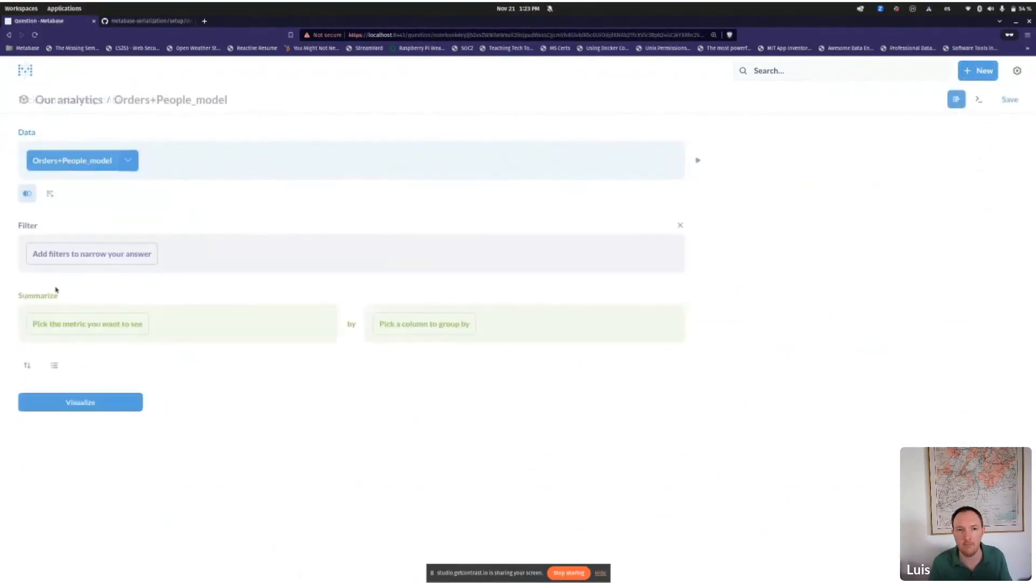
left_click(79, 324)
left_click(110, 121)
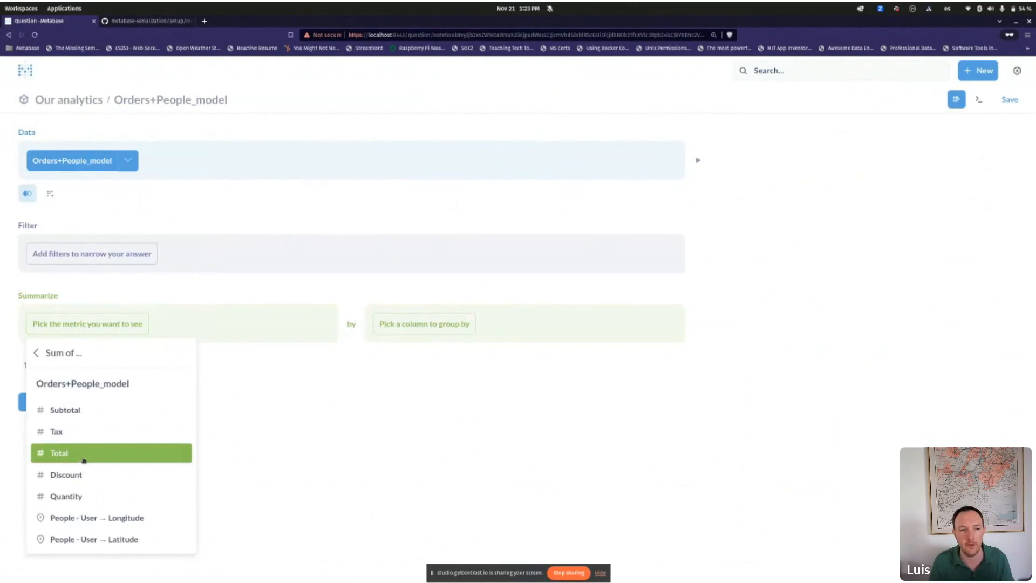
left_click(85, 455)
Step: Group the sum by People - User → Source and visualize it as a bar chart
left_click(425, 331)
scroll(480, 270, "down", 5)
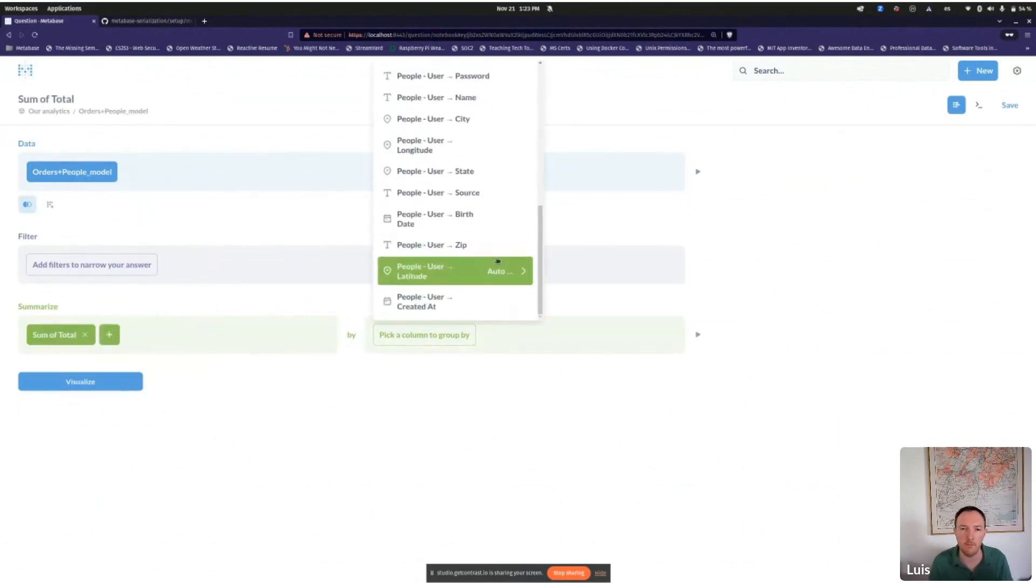
scroll(465, 252, "up", 5)
scroll(466, 256, "down", 3)
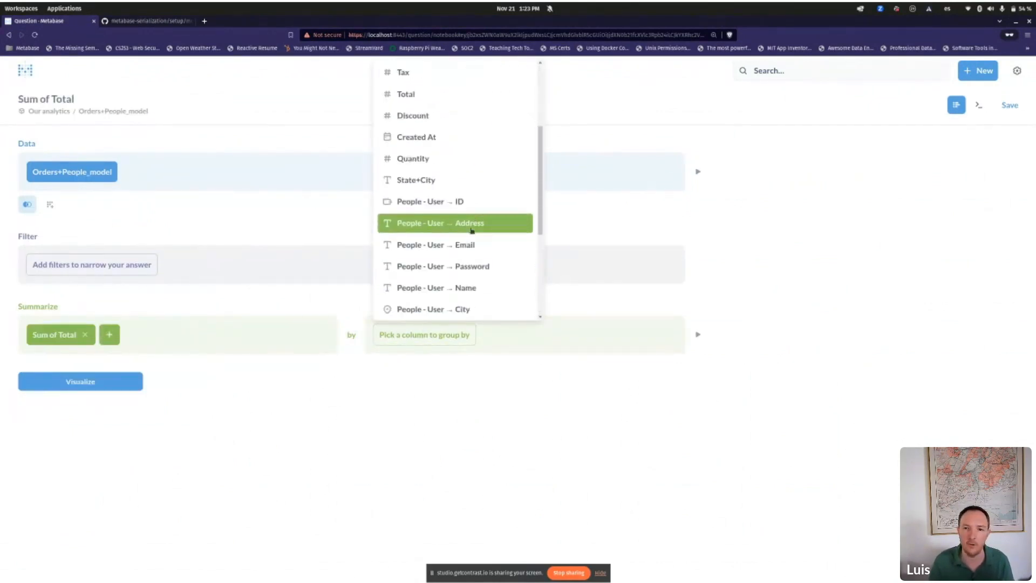
scroll(468, 249, "down", 1)
left_click(470, 237)
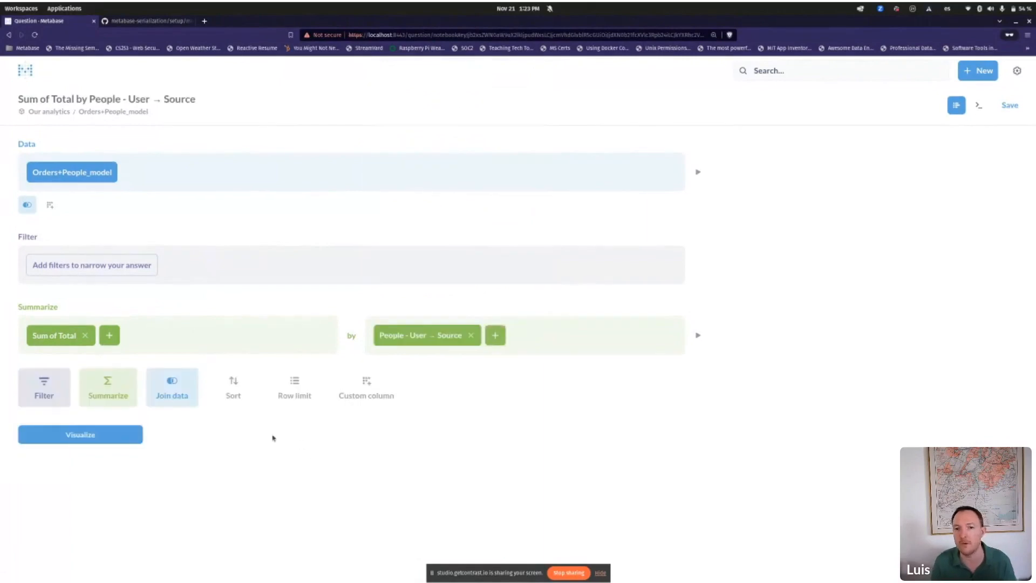
left_click(110, 436)
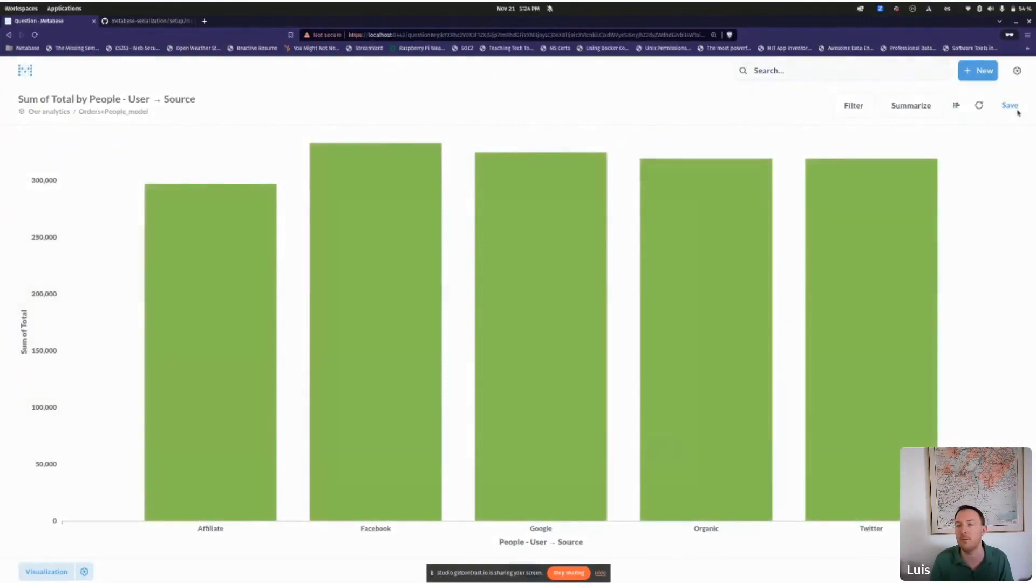
Step: Save the chart as 'Question 1', skip the dashboard, and return to Our analytics
left_click(1011, 106)
key("ctrl+a")
type("Question 1")
key("Return")
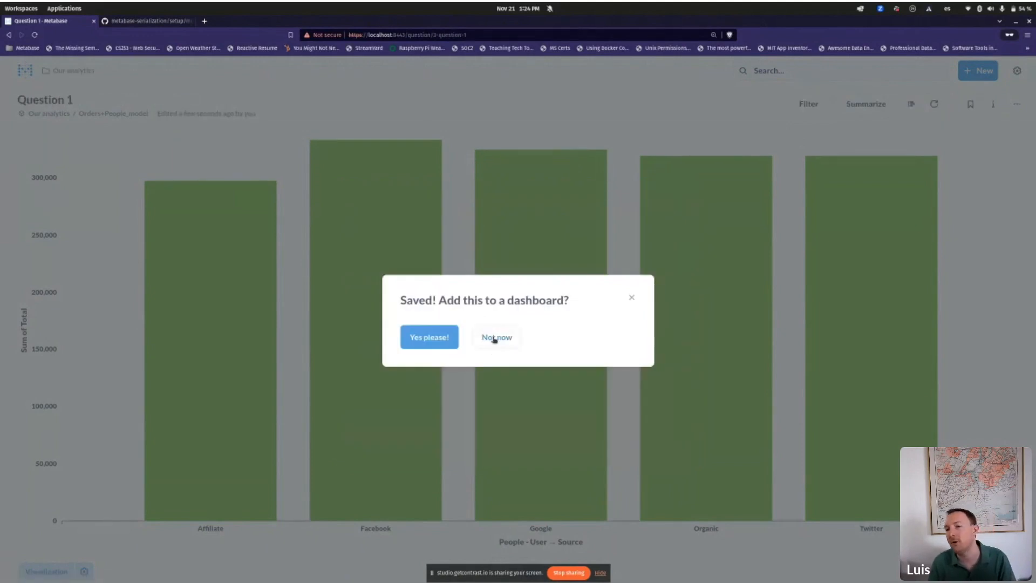
left_click(503, 339)
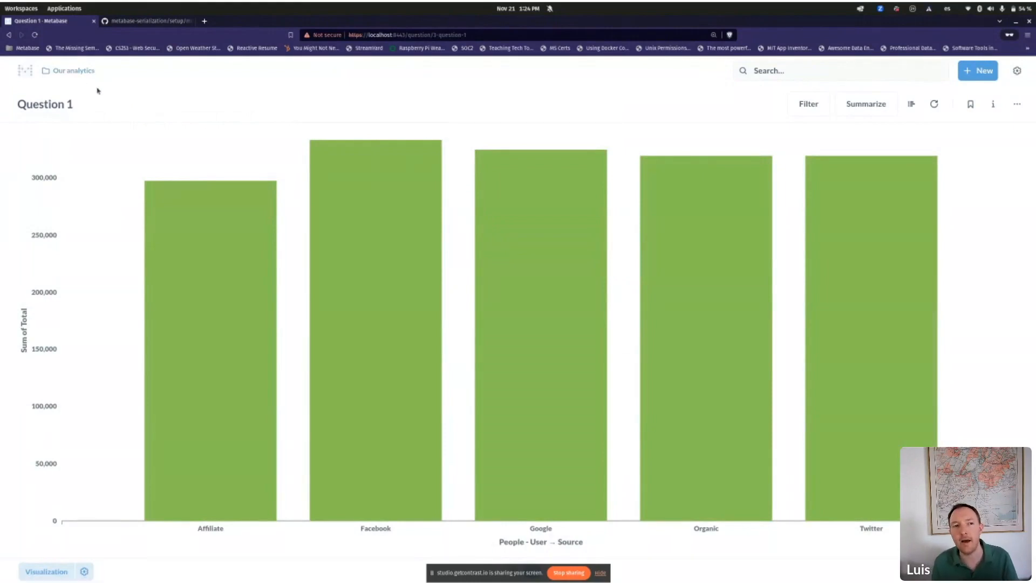
left_click(84, 71)
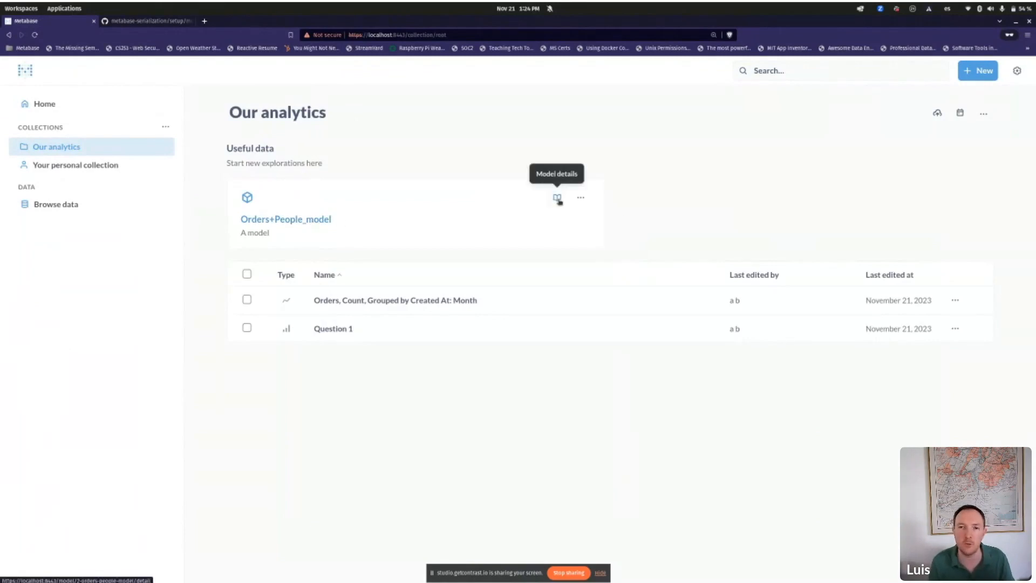
Step: Open the Orders+People_model details page from its model card
left_click(558, 199)
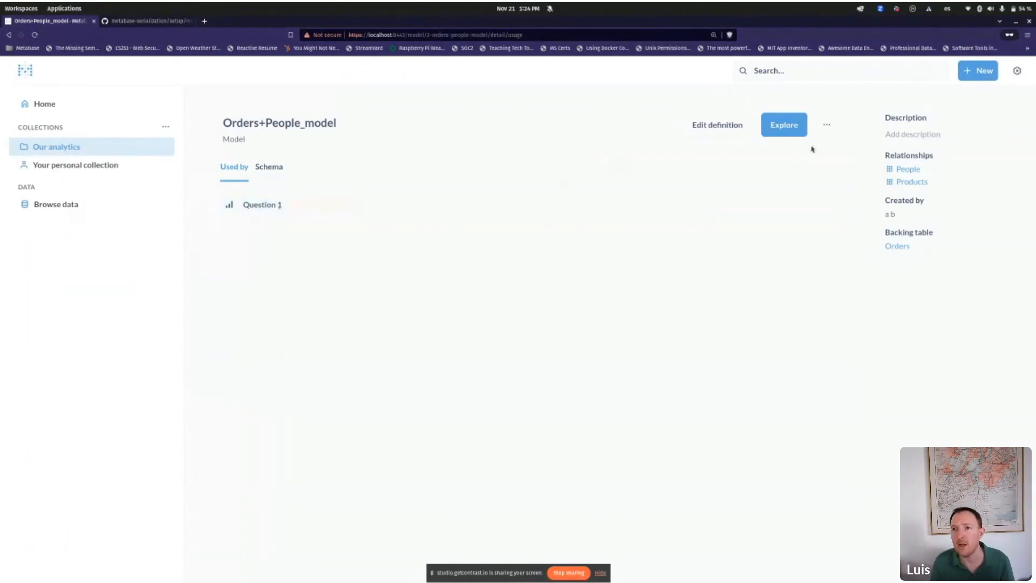
Step: Scroll through the model's Schema tab listing its 23 fields
left_click(826, 127)
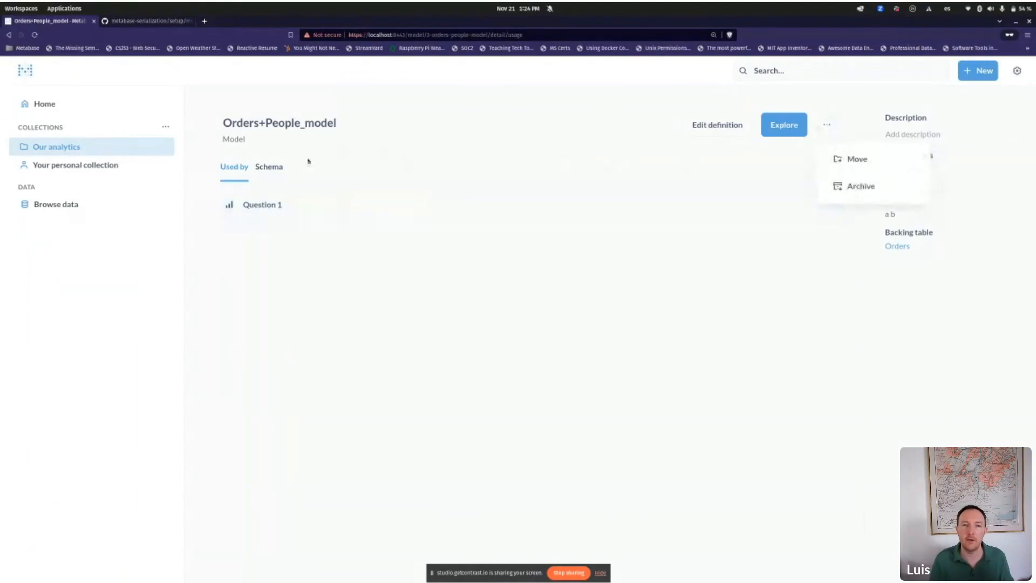
left_click(269, 167)
scroll(314, 294, "down", 6)
scroll(268, 274, "up", 6)
scroll(270, 225, "down", 1)
scroll(270, 224, "down", 2)
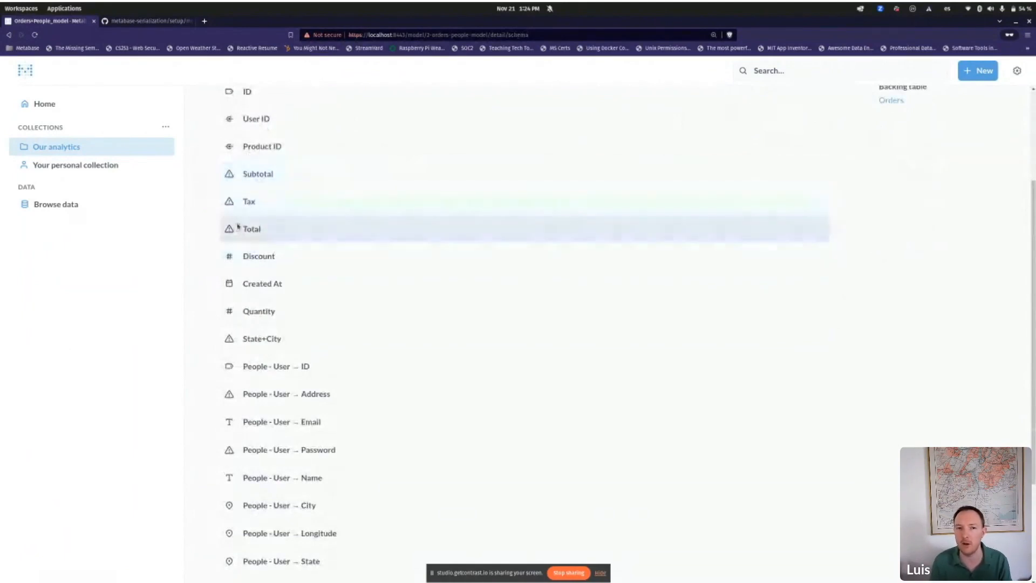
scroll(269, 325, "down", 3)
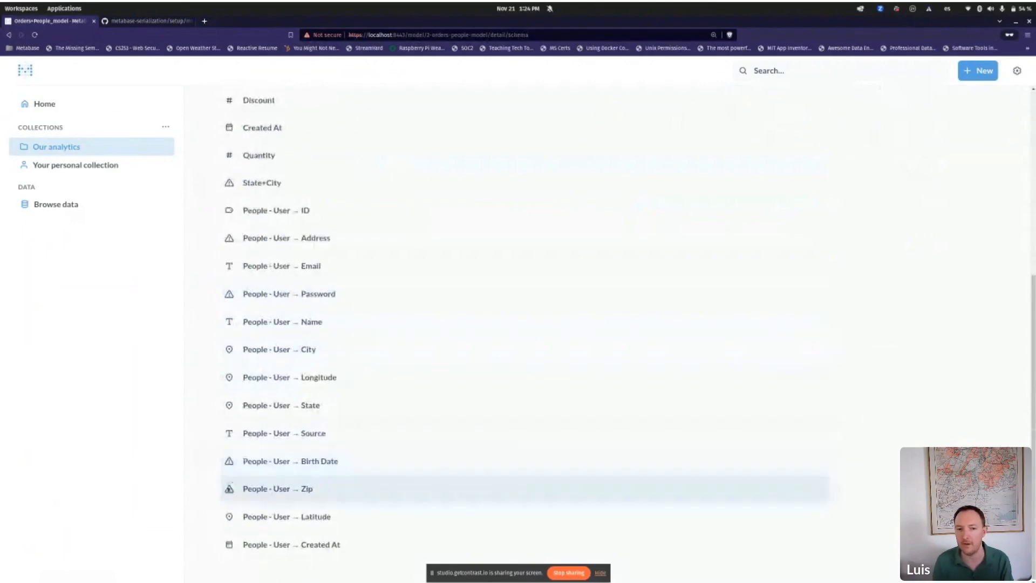
scroll(249, 459, "up", 5)
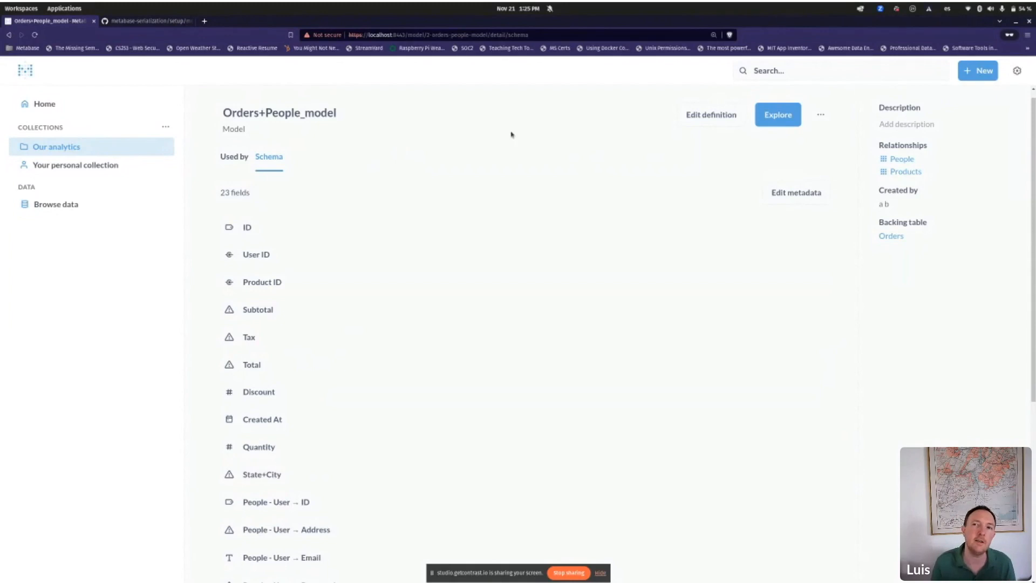
Step: In Admin settings, switch on the Model actions toggle for the pg database, then exit admin
left_click(1017, 71)
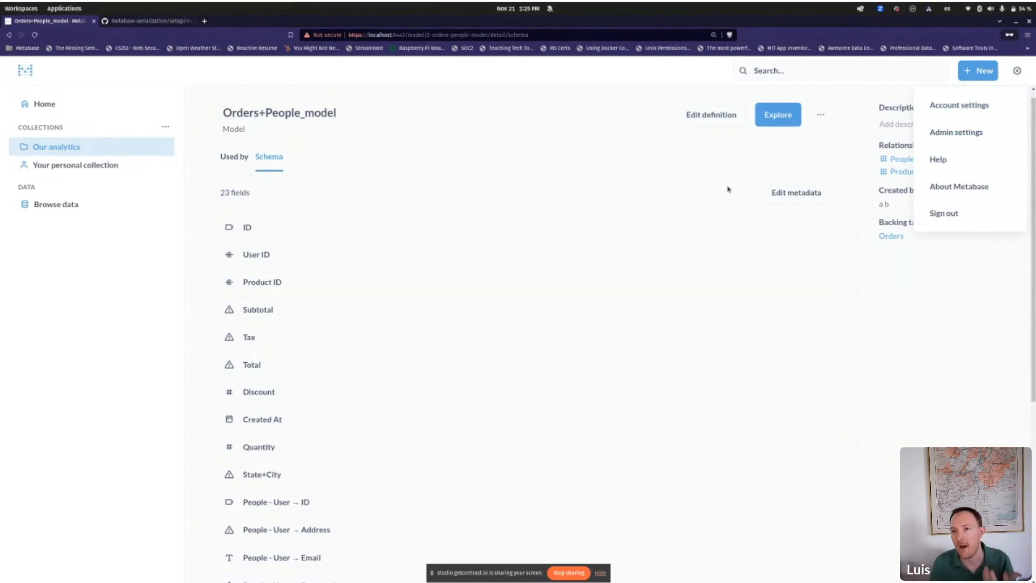
left_click(960, 136)
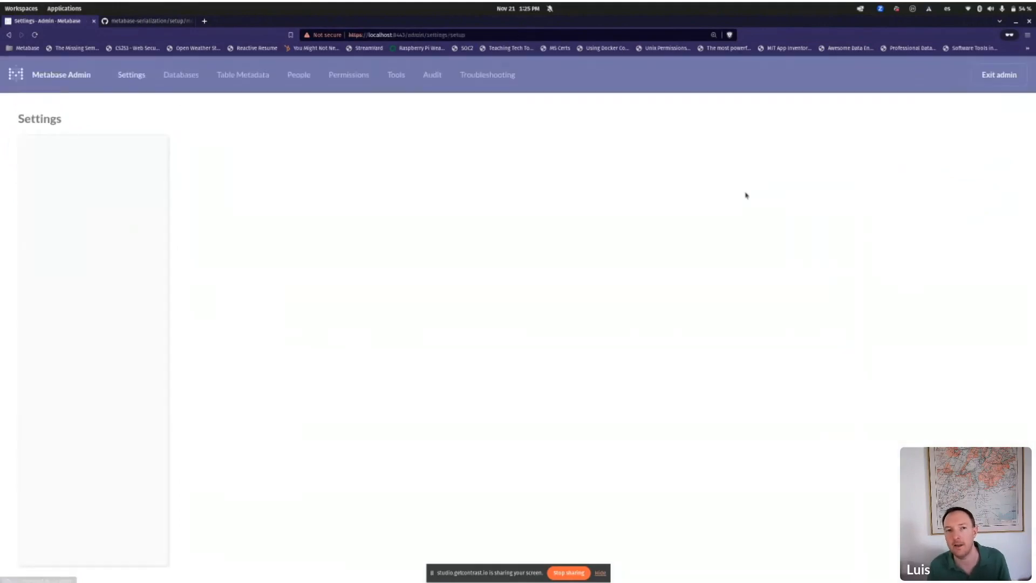
left_click(182, 80)
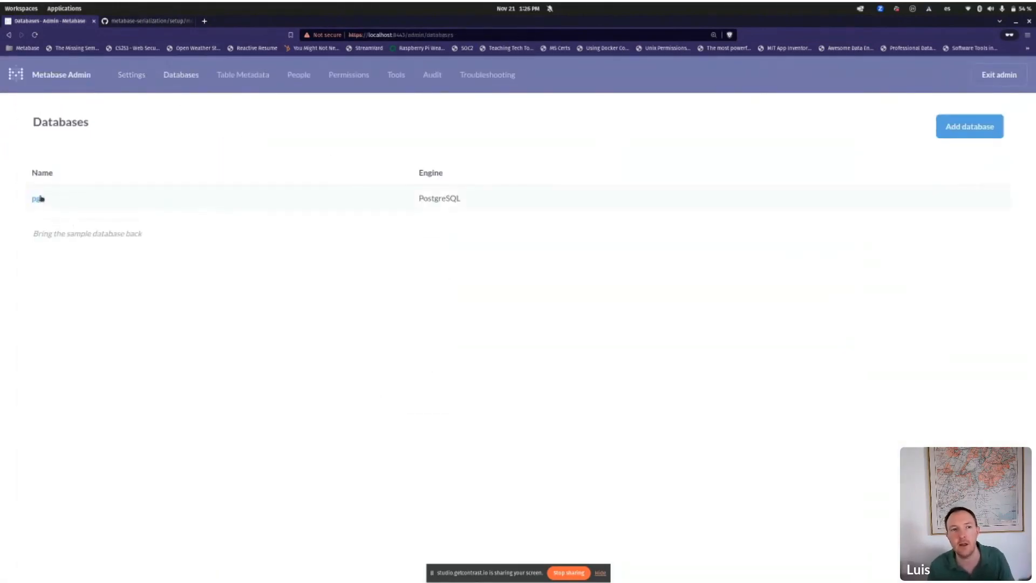
left_click(39, 199)
left_click(653, 373)
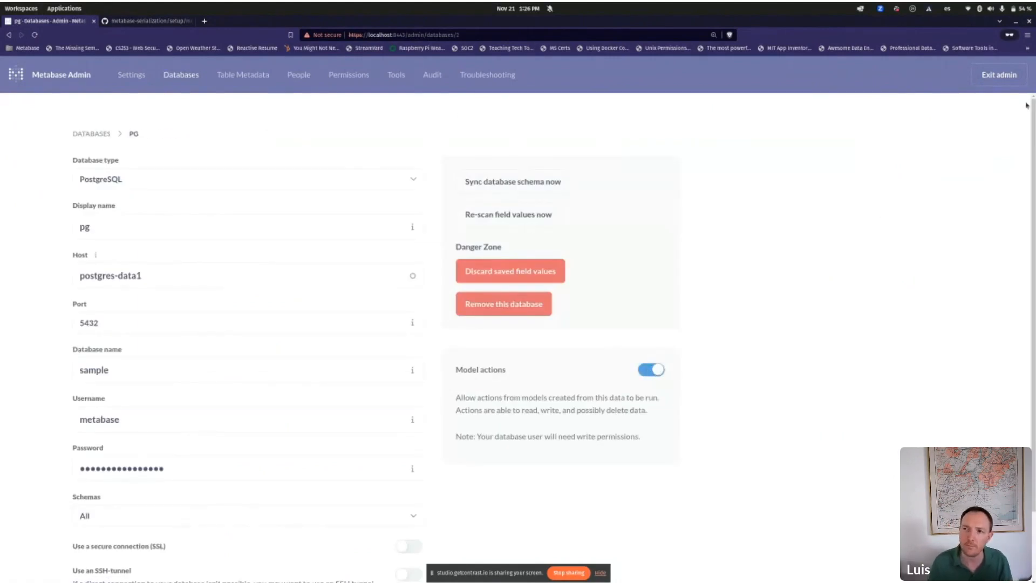
left_click(999, 75)
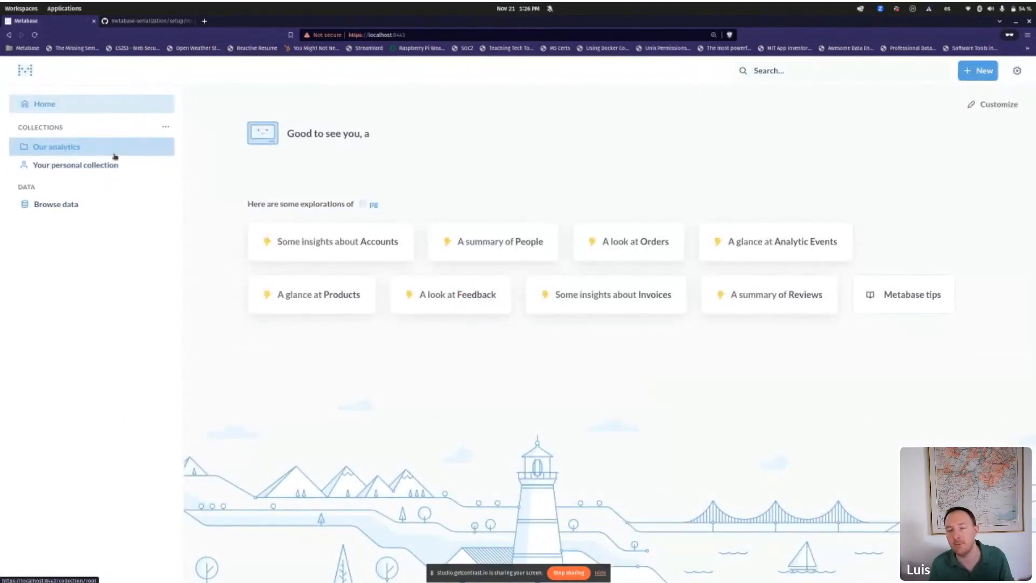
Step: Open the Orders+People_model details from Our analytics and show its Actions tab
left_click(114, 157)
left_click(582, 199)
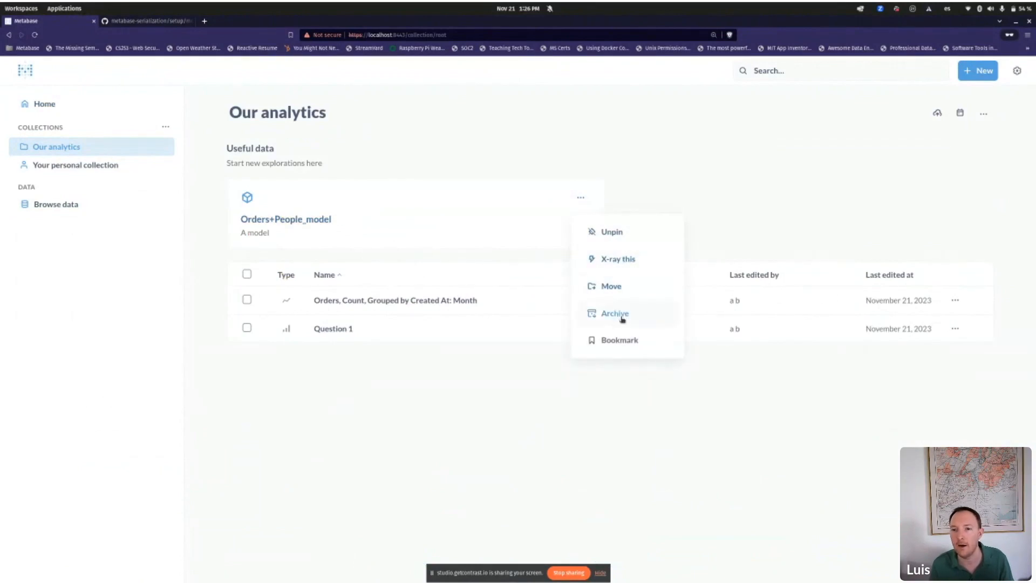
left_click(556, 202)
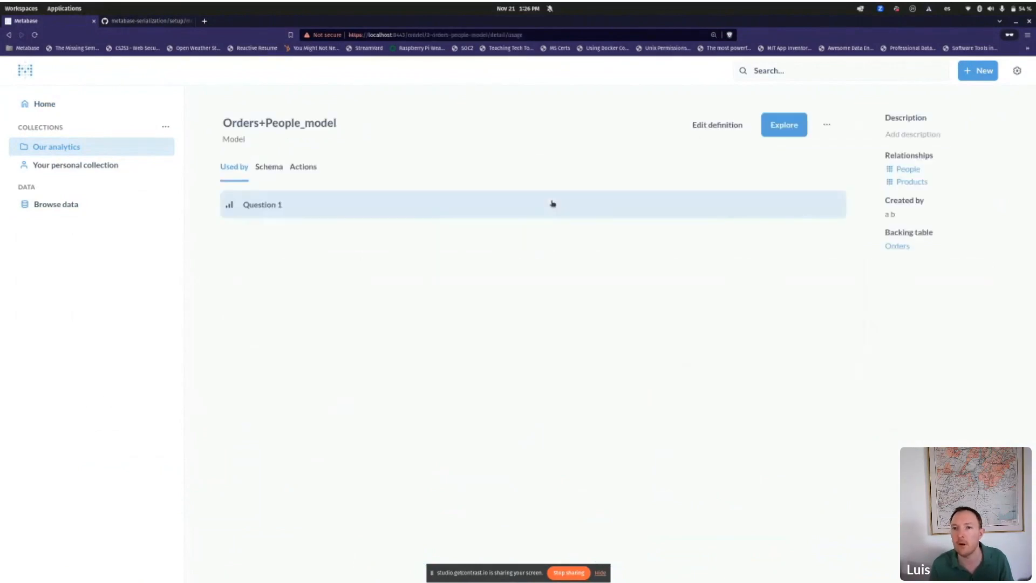
left_click(302, 167)
Step: Start a new action twice, viewing its settings, and cancel both without saving, then switch to the slides
left_click(812, 203)
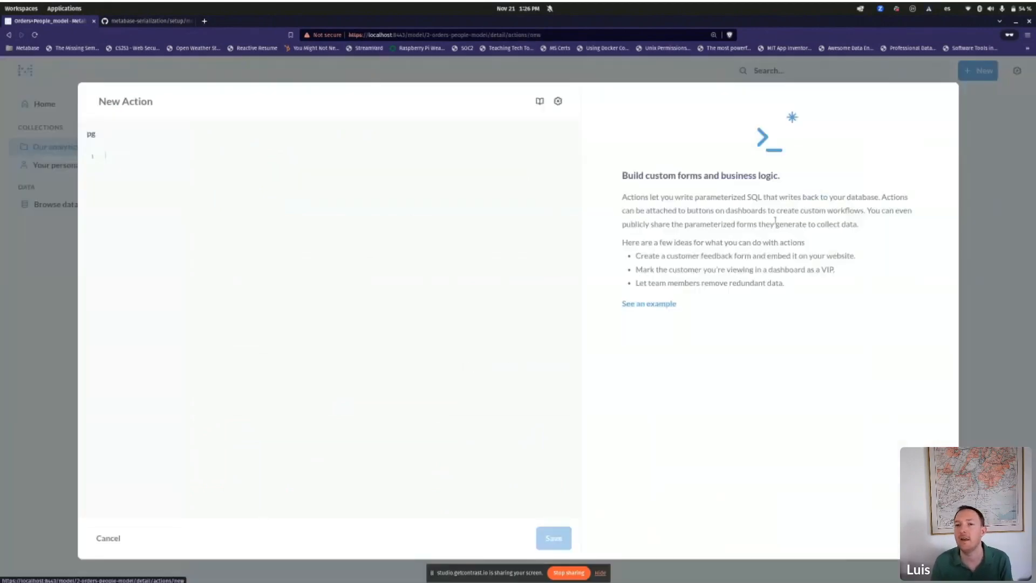
left_click(558, 101)
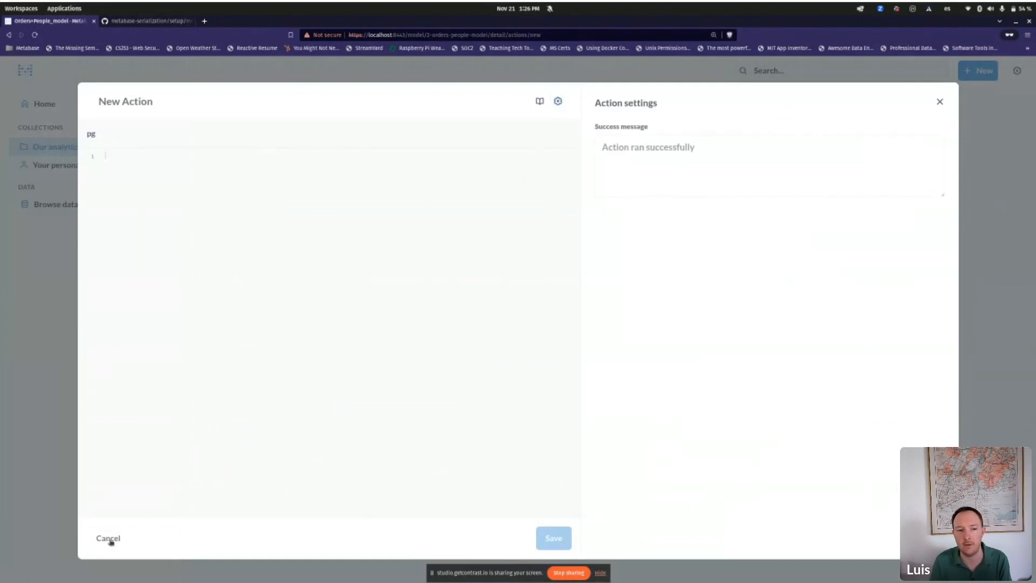
left_click(108, 538)
left_click(825, 126)
left_click(747, 167)
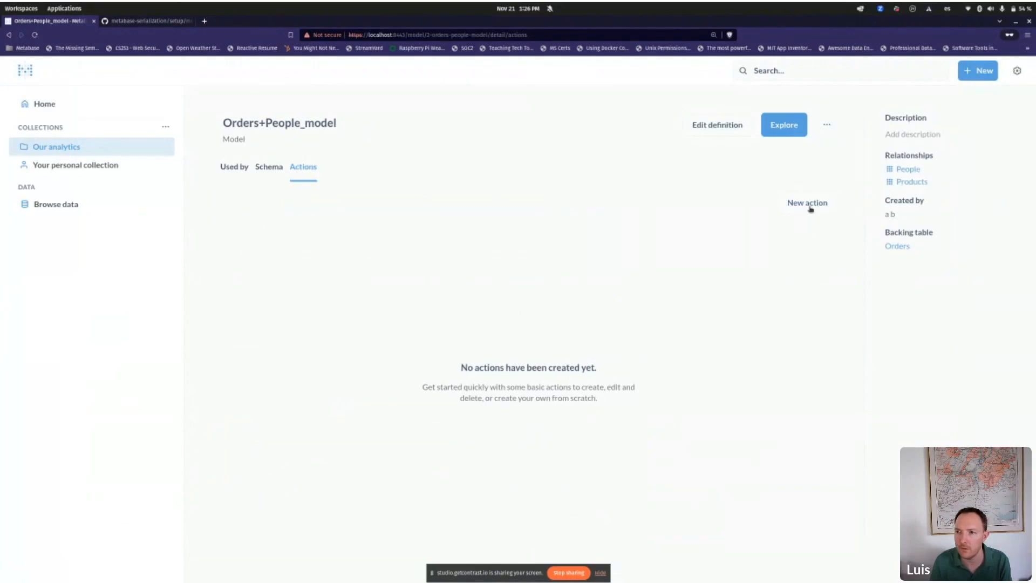
left_click(807, 203)
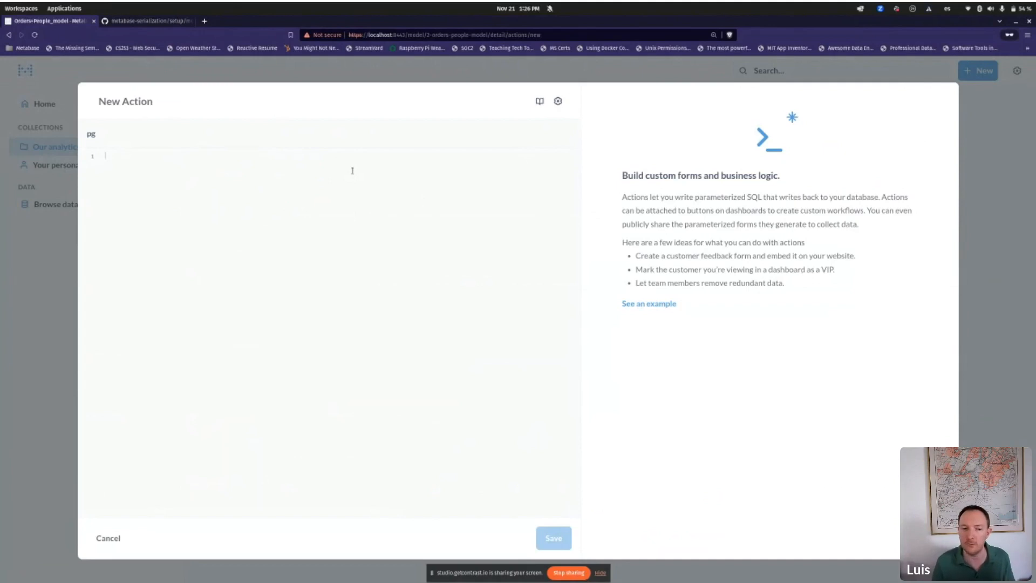
left_click(109, 537)
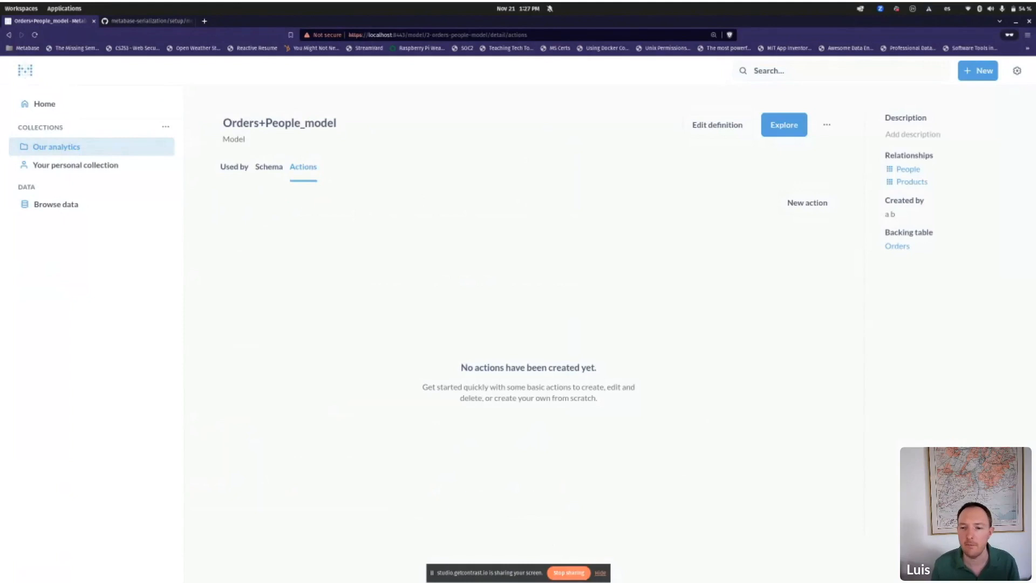
key("alt+Tab")
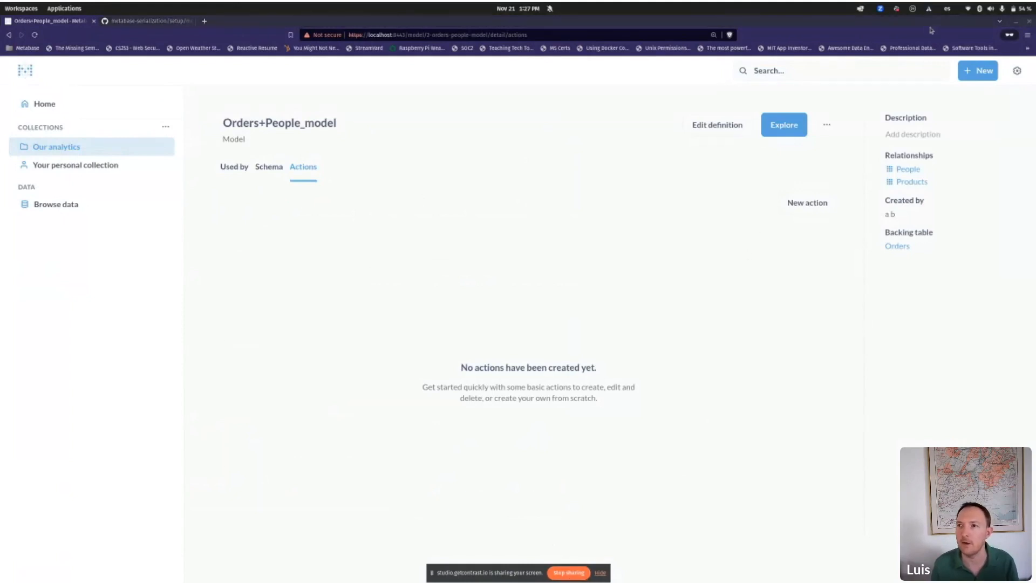
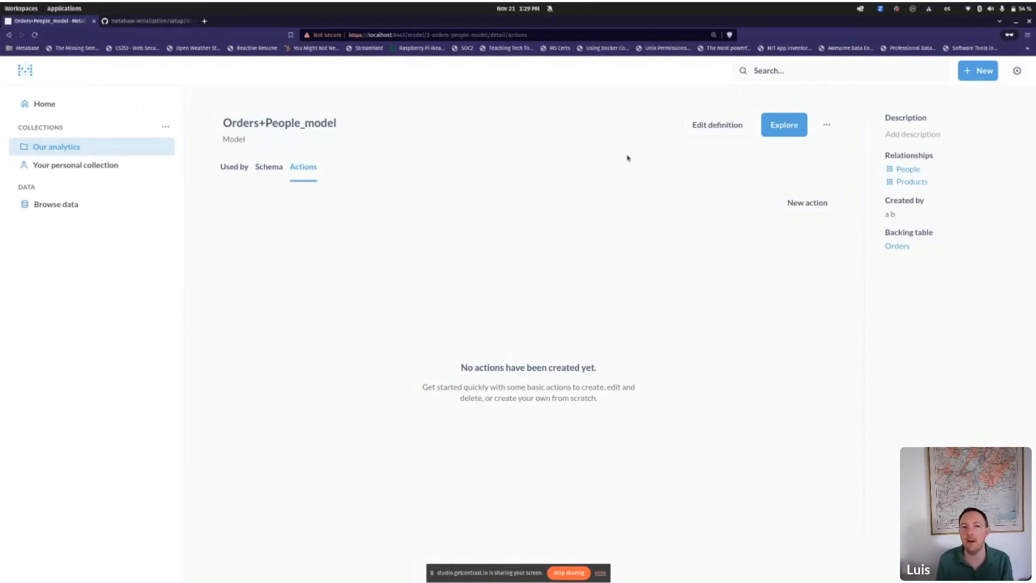
Step: Leave the model's Actions tab and open Admin settings from the gear menu
left_click(1016, 70)
left_click(963, 131)
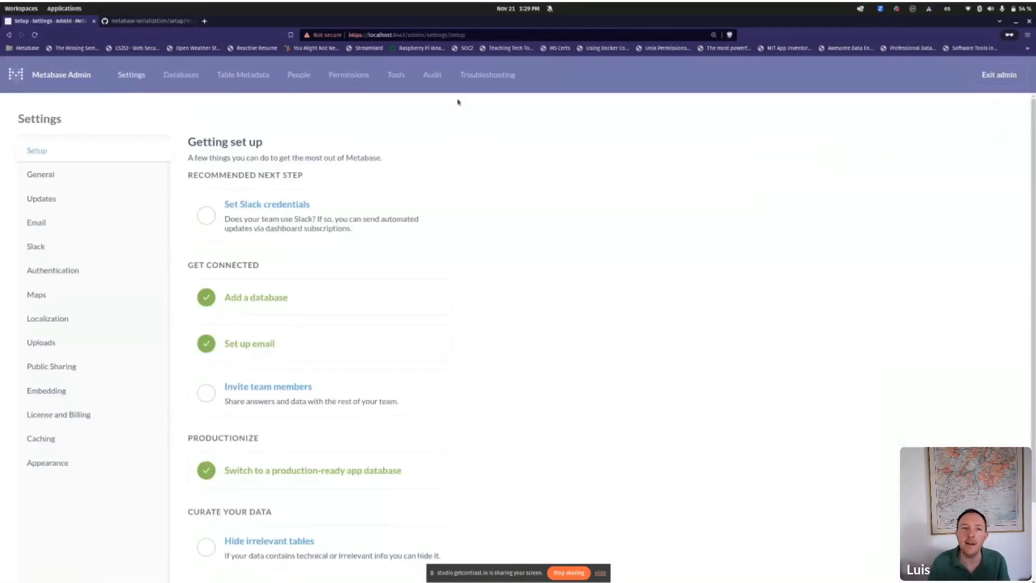
Step: Enable Saved Questions caching, keeping the 60-second minimum duration and 1000 KB maximum entry size
left_click(82, 437)
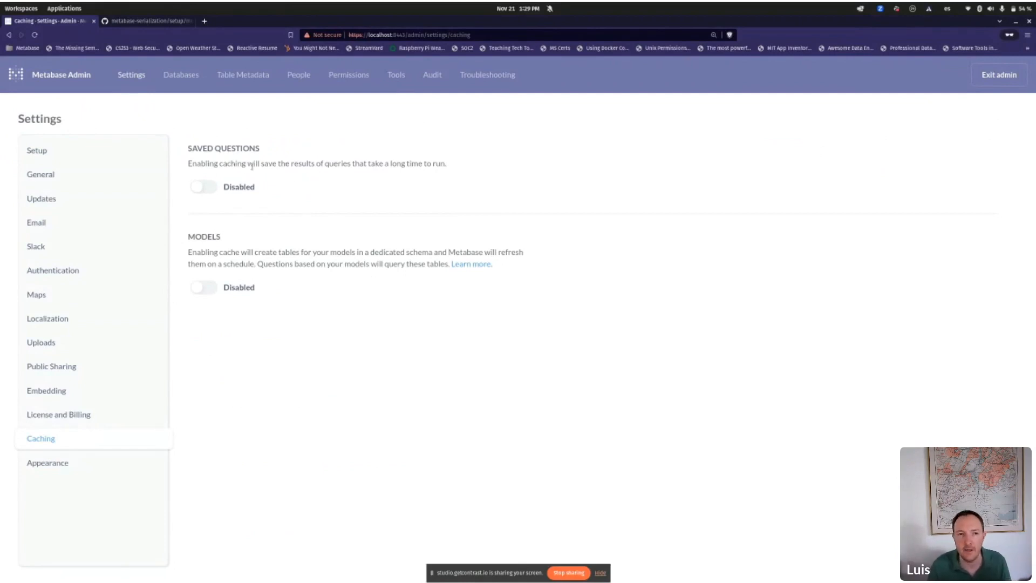
left_click(205, 189)
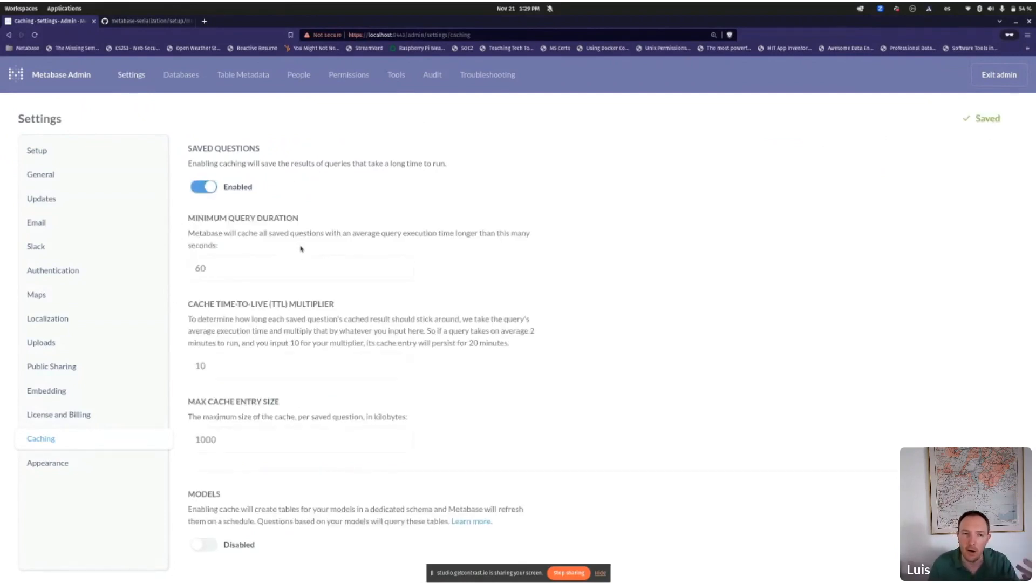
left_click(274, 267)
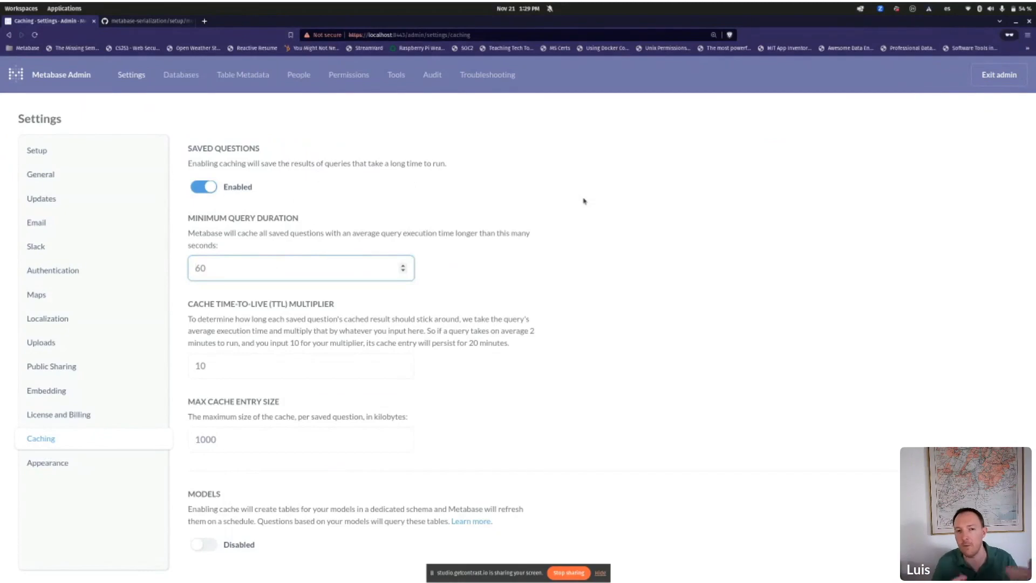
left_click(335, 439)
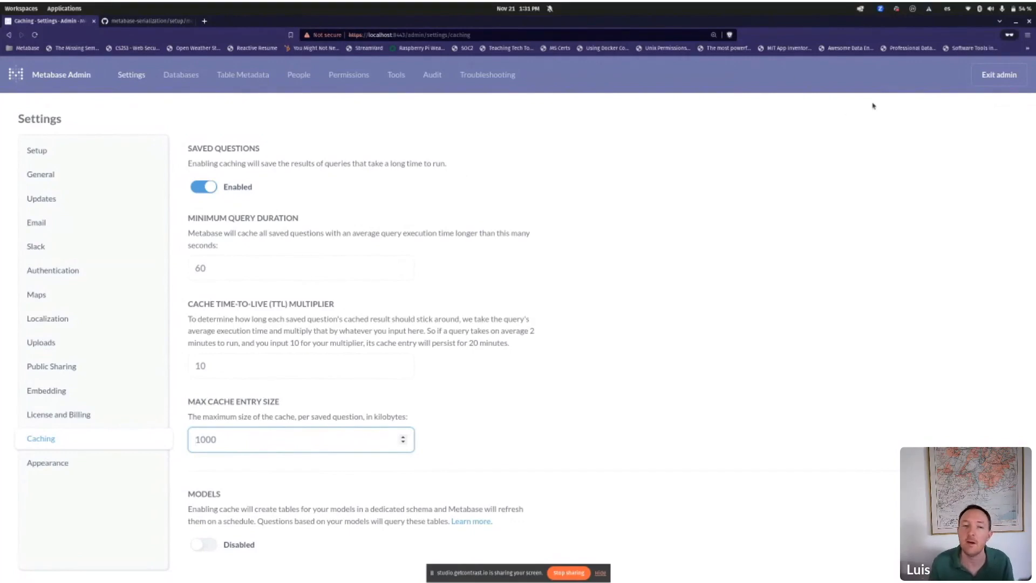
Step: Exit admin and write a new SQL query: SELECT * FROM people
left_click_drag(984, 78, 944, 90)
left_click(983, 79)
left_click(975, 70)
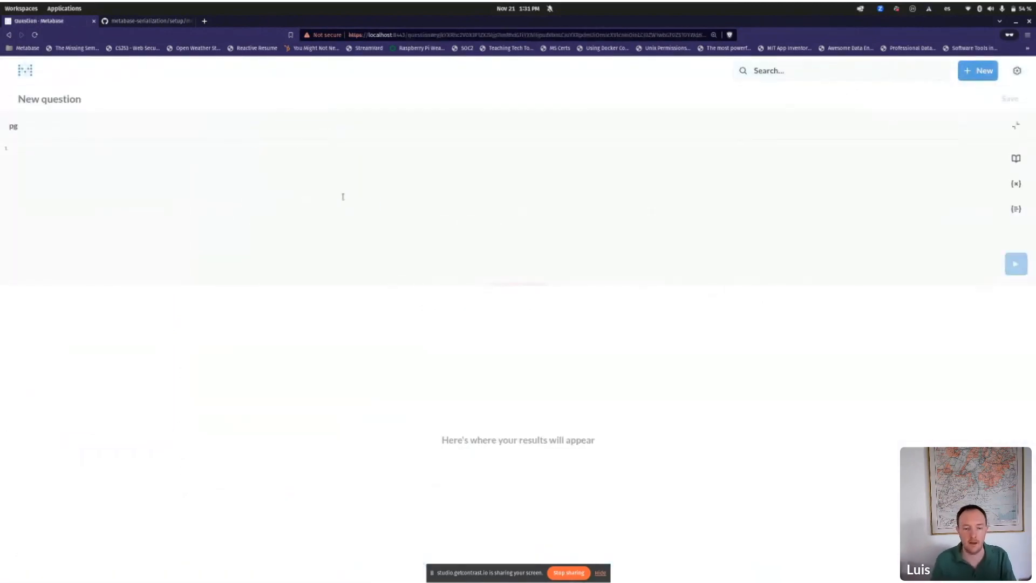
type("SELECT * FRPP")
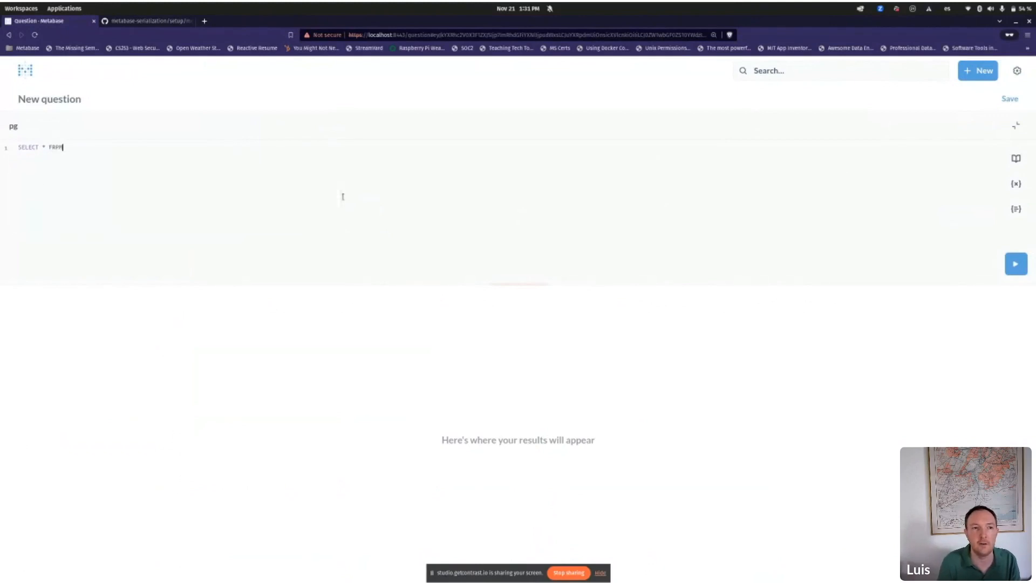
key("BackSpace")
key("BackSpace")
type("OM PEOPLE")
key("Tab")
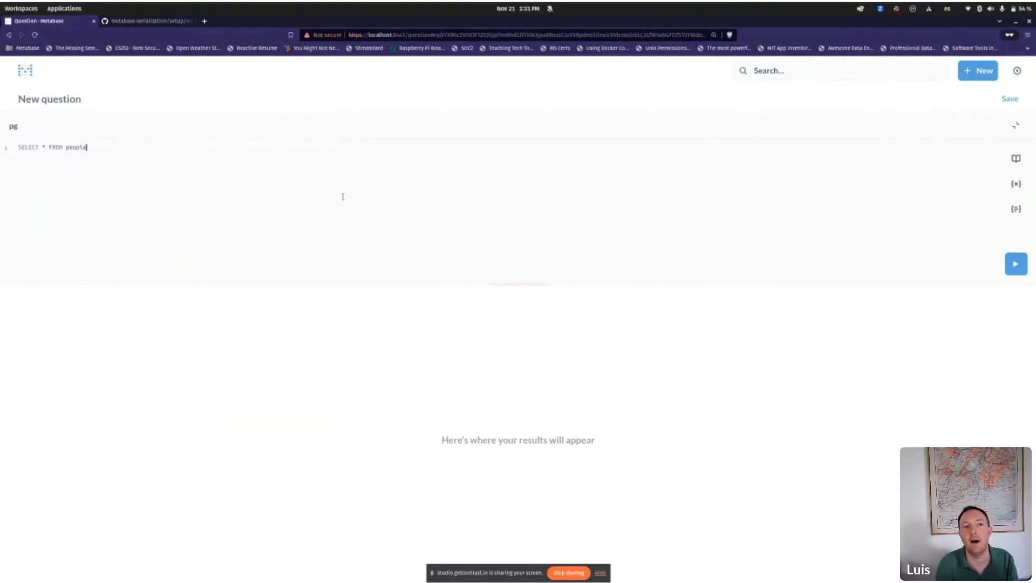
Step: Run SELECT * FROM people against pg until the people rows appear
key("ctrl+a")
key("ctrl+Return")
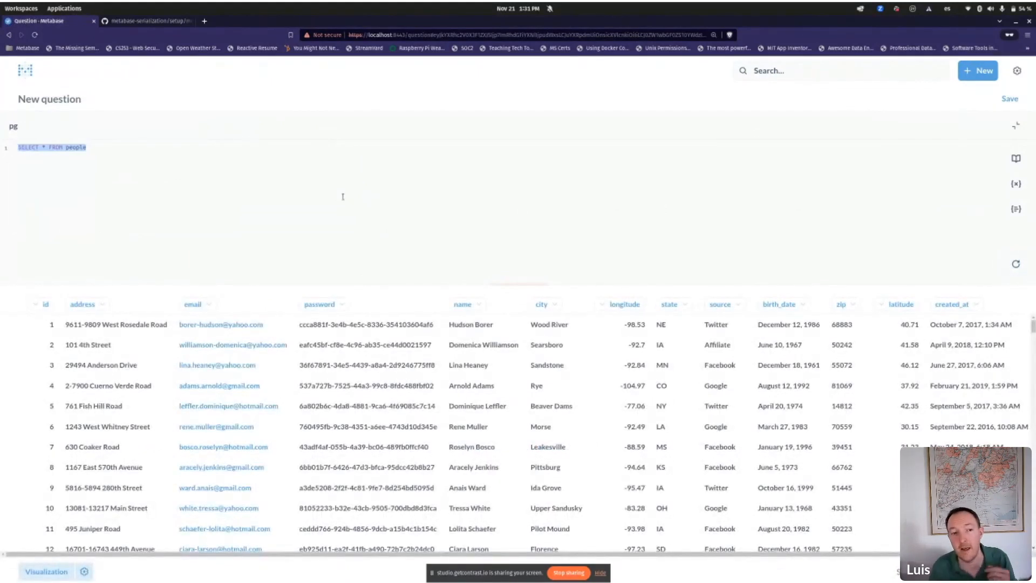
key("ctrl+Return")
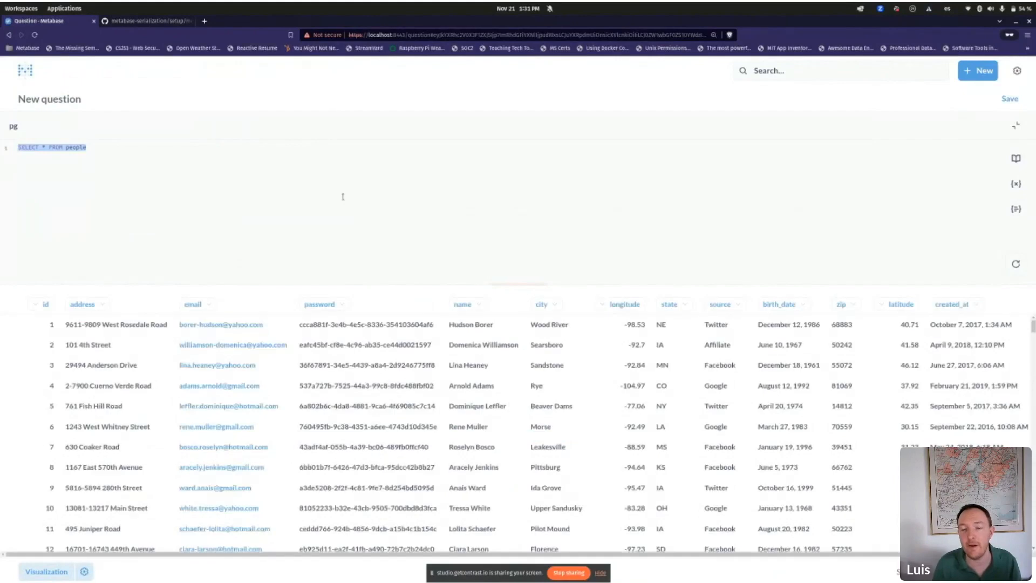
key("ctrl+Return")
key("ctrl+Return")
key("ctrl+Return")
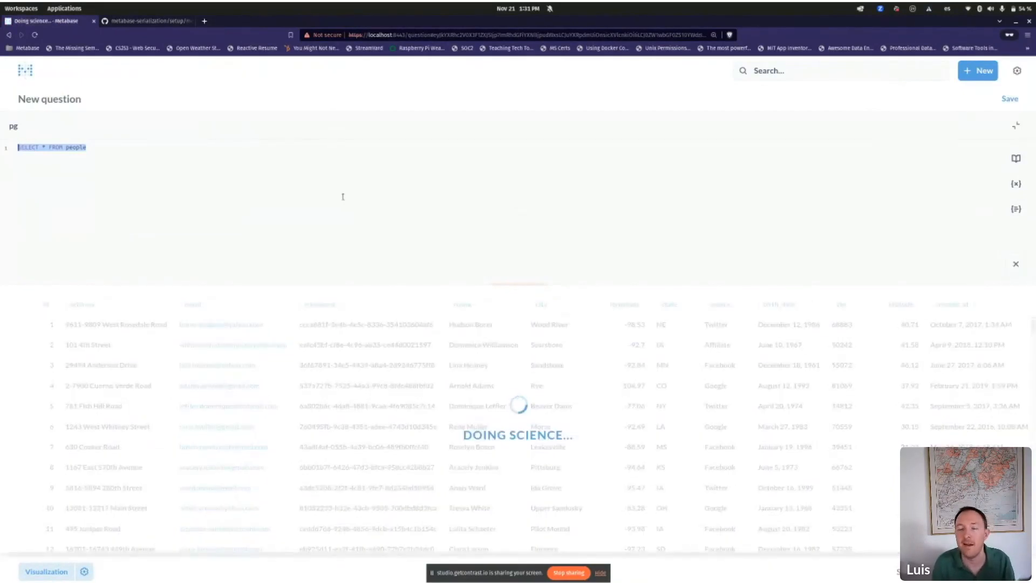
left_click(342, 196)
key("ctrl+Return")
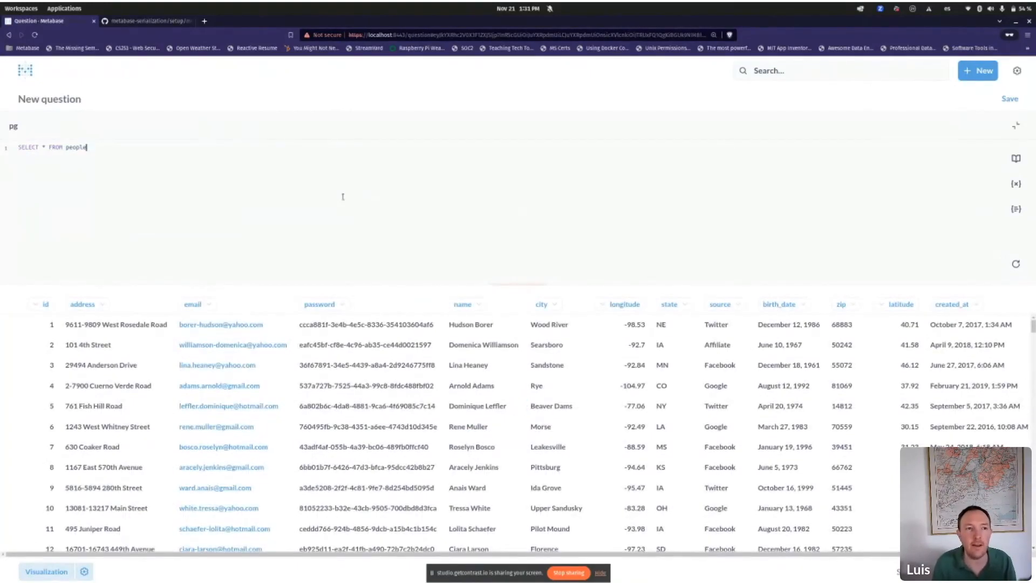
key("ctrl+a")
left_click_drag(18, 147, 86, 147)
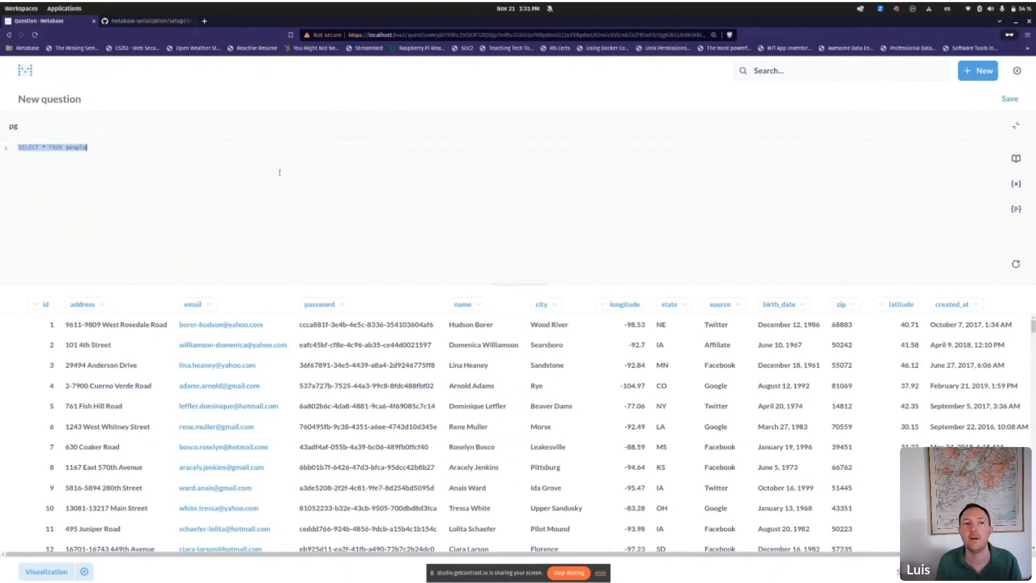
left_click(245, 171)
key("ctrl+Return")
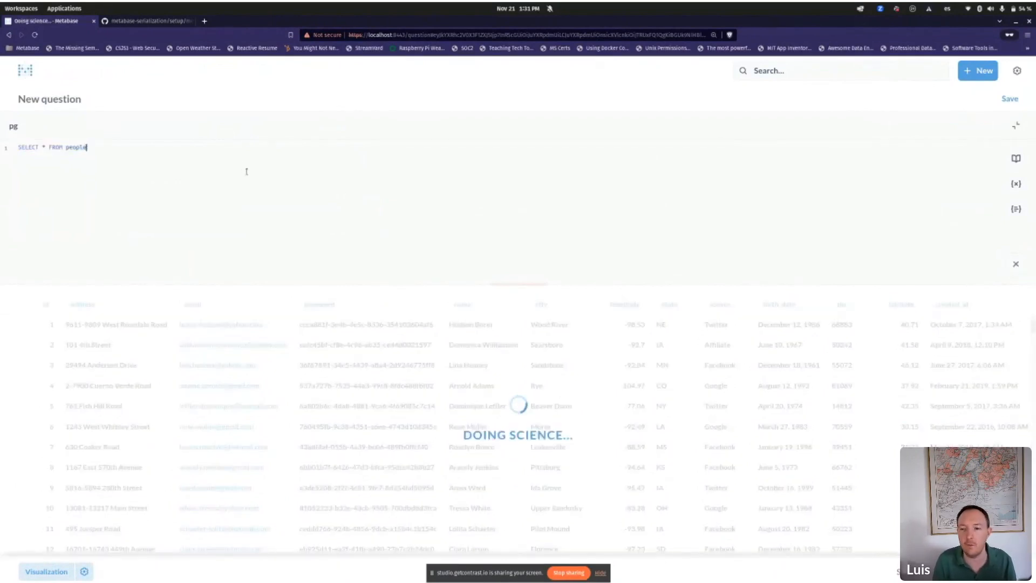
key("ctrl+Return")
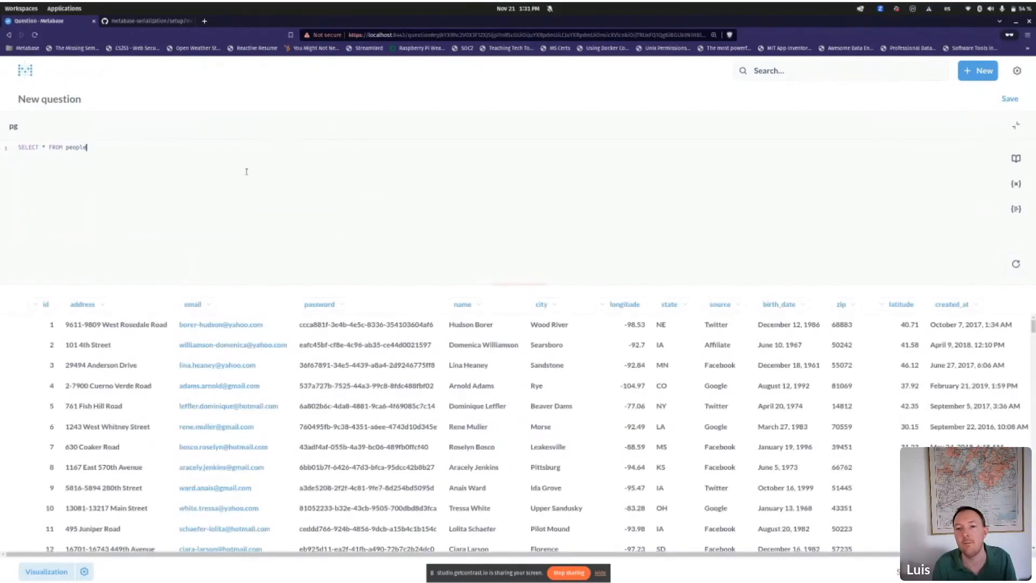
key("ctrl+Return")
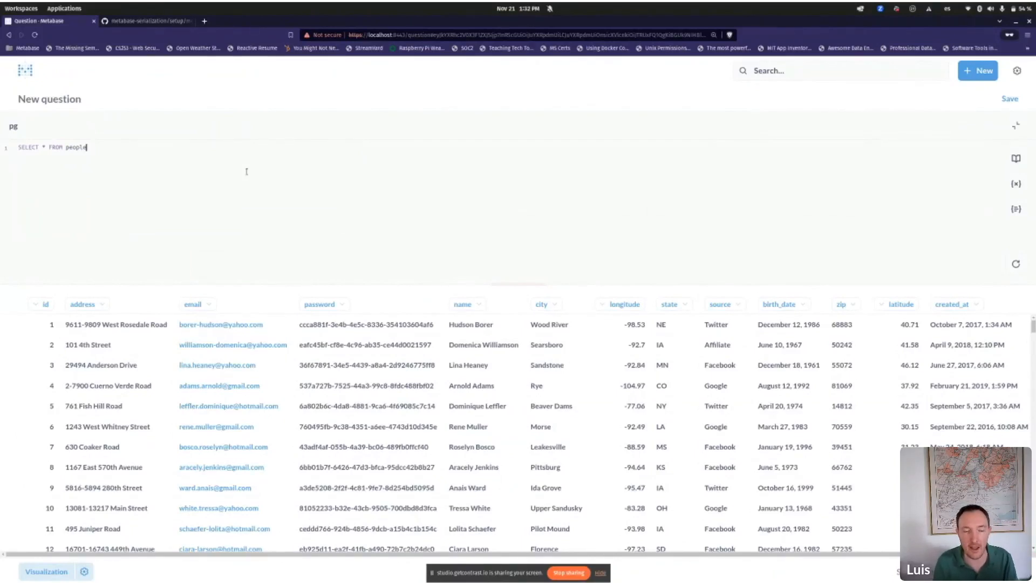
type("where")
key("BackSpace")
key("BackSpace")
key("BackSpace")
key("BackSpace")
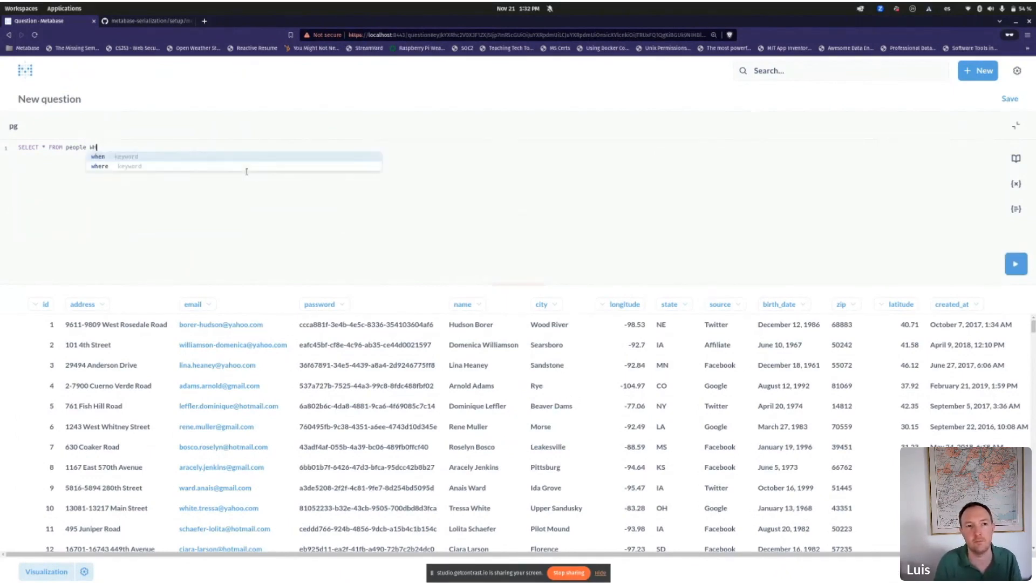
type("ERE STATE")
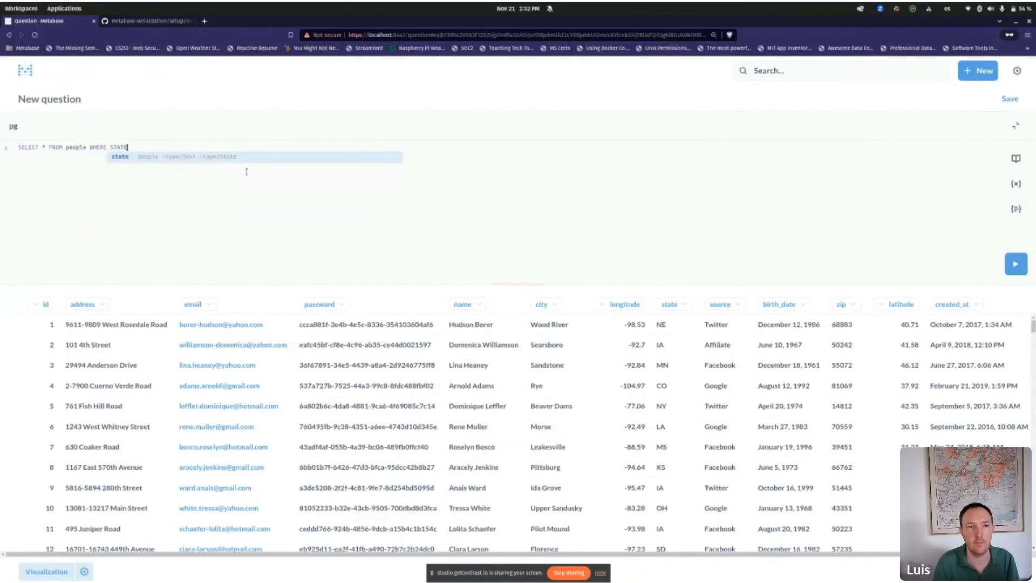
key("Return")
type("=")
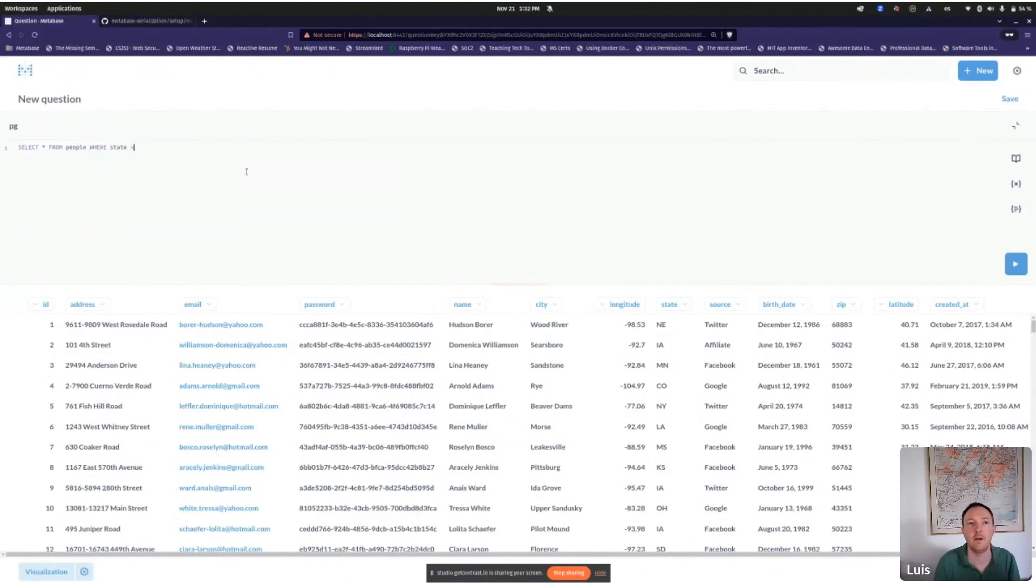
type(" 'CA'")
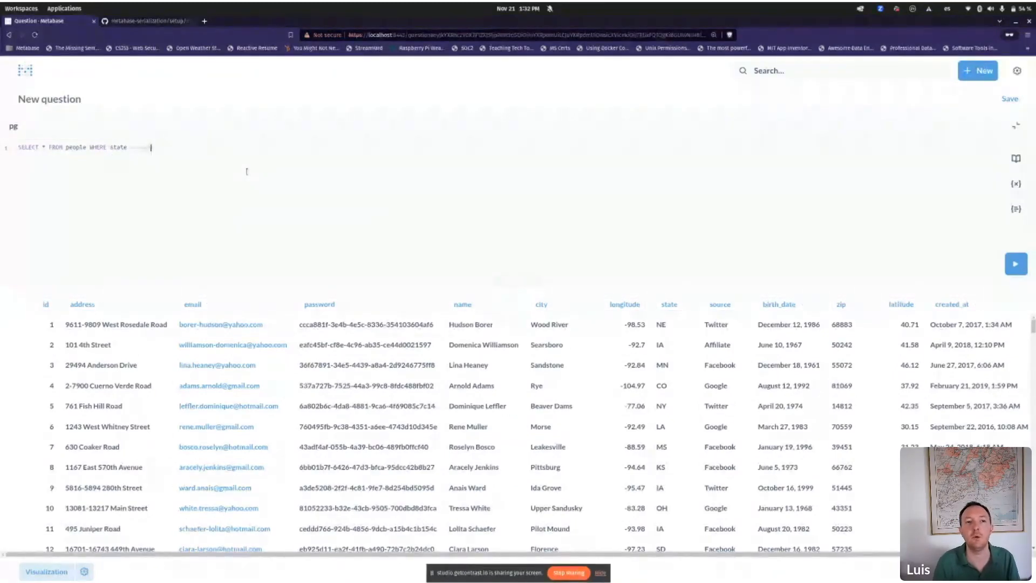
key("shift+Home")
key("ctrl+Return")
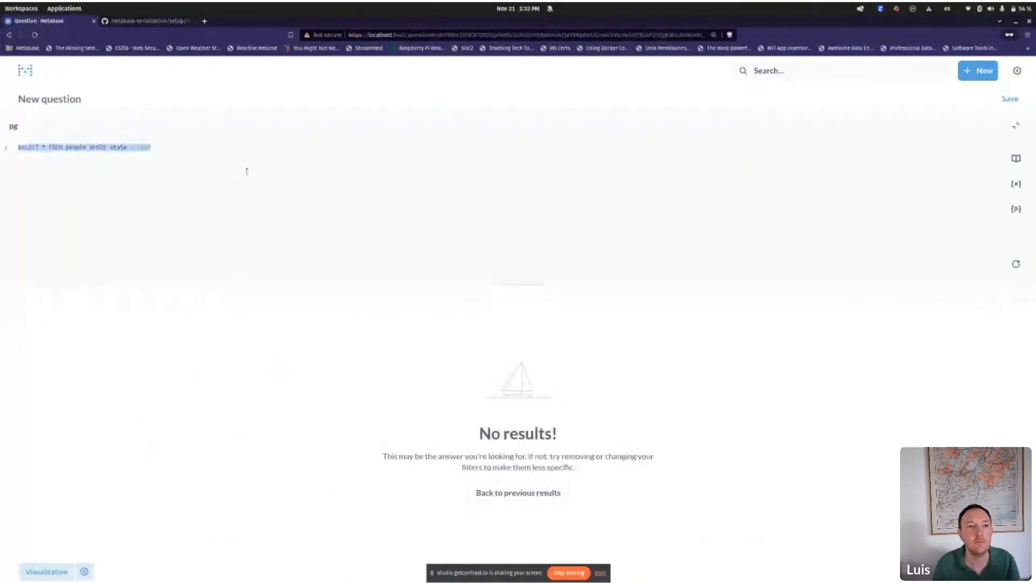
key("End")
key("Left")
key("BackSpace")
key("BackSpace")
type("CA")
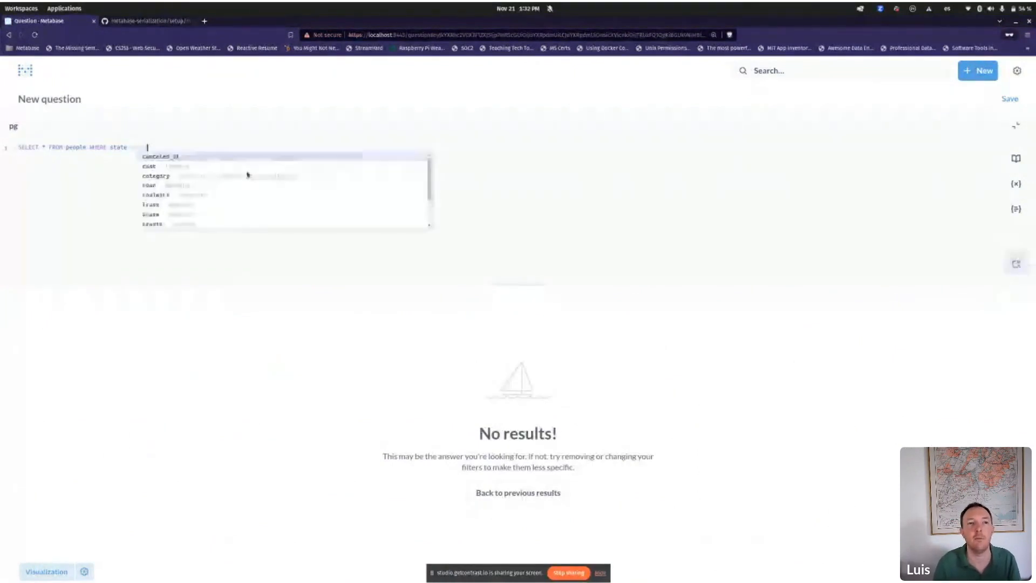
key("Home")
key("End")
key("Left")
key("BackSpace")
key("BackSpace")
type("C")
key("BackSpace")
type("CA")
key("ctrl+a")
key("ctrl+Return")
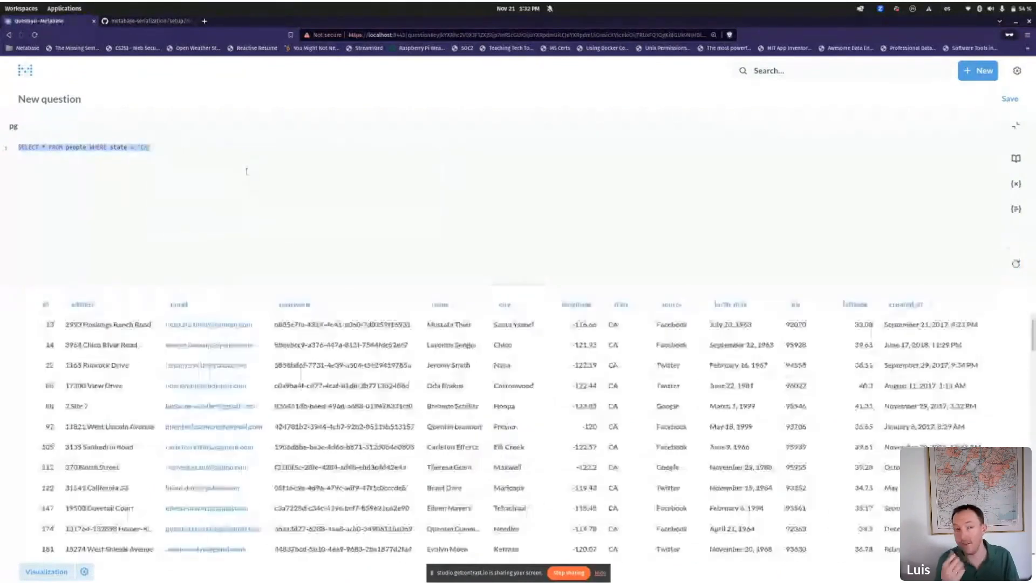
left_click(247, 171)
key("ctrl+Return")
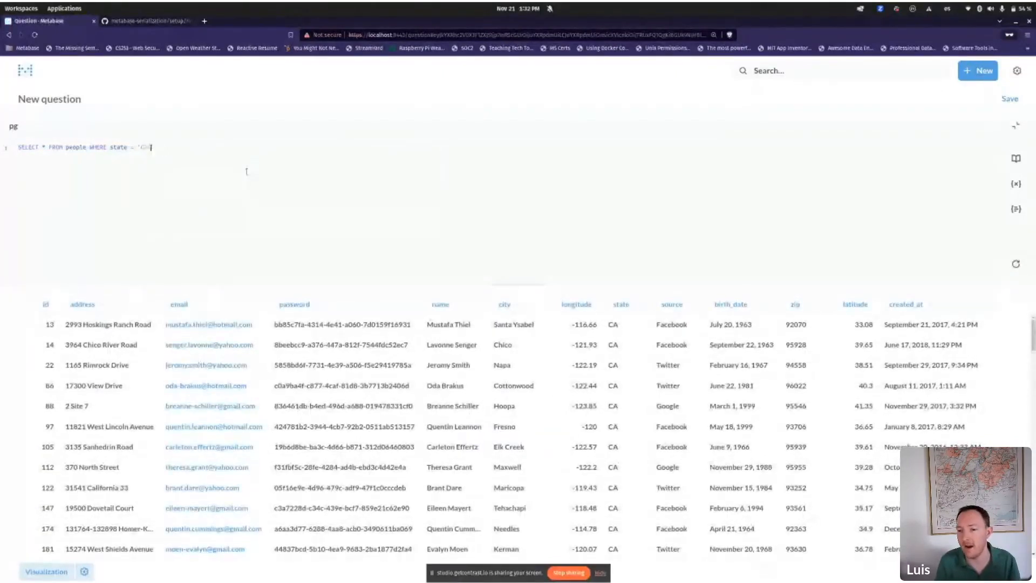
key("ctrl+Return")
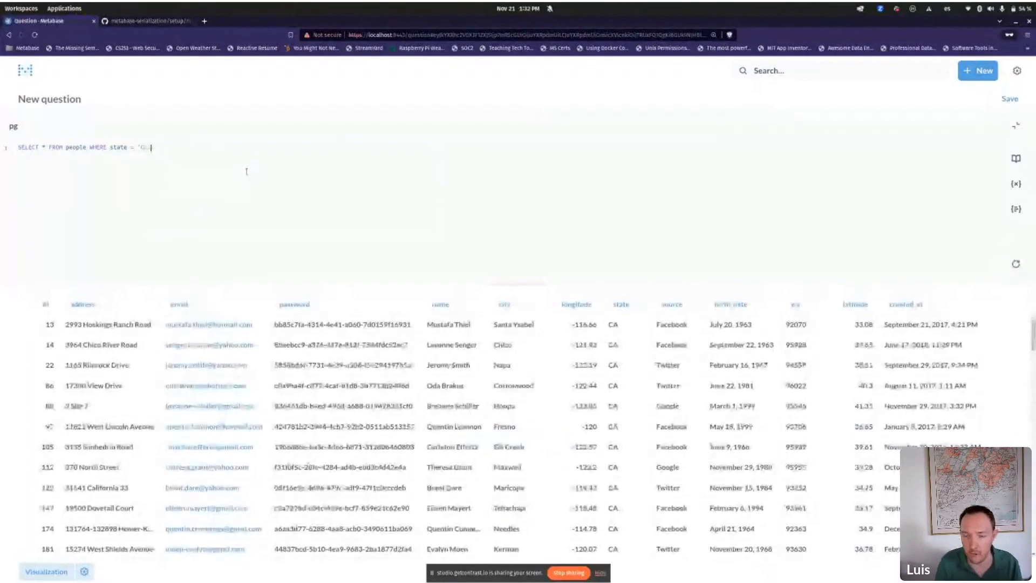
key("Left")
key("Left")
key("Left")
key("Left")
key("Left")
key("Left")
key("Left")
key("Left")
key("Left")
key("Left")
key("Left")
key("Left")
key("Left")
key("Left")
key("Left")
key("Left")
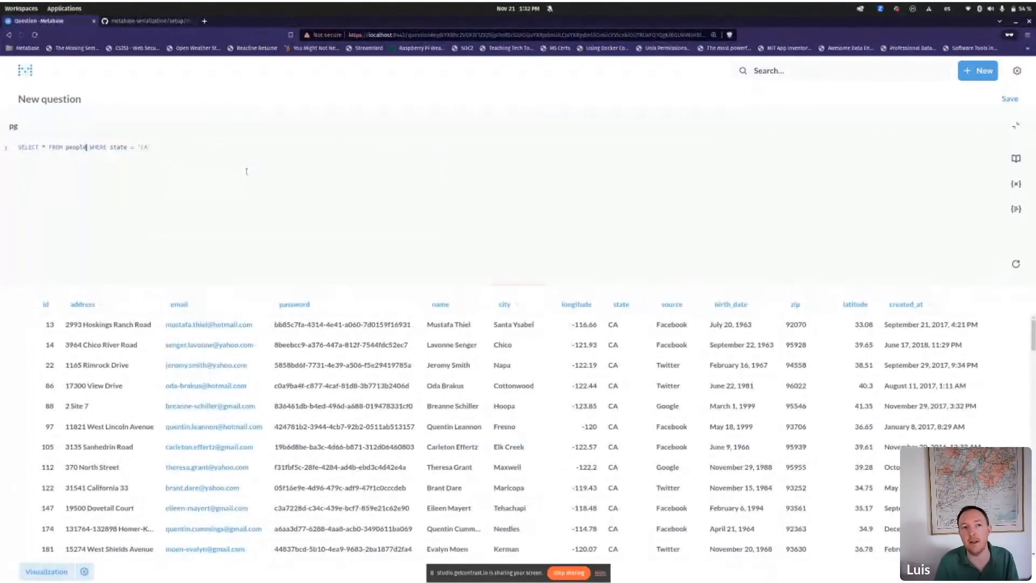
key("shift+End")
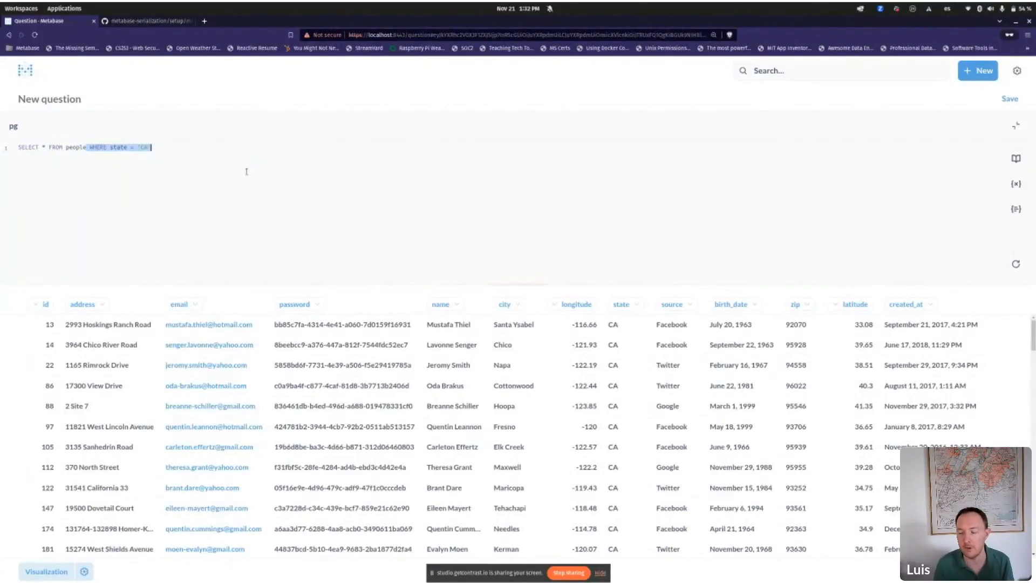
left_click_drag(241, 166, 32, 141)
left_click_drag(285, 160, 75, 152)
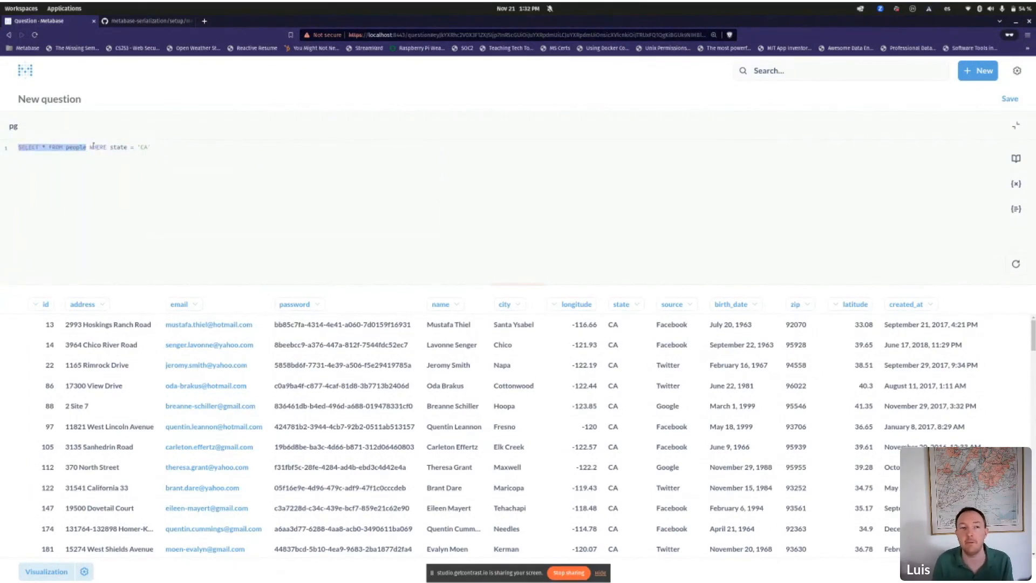
left_click_drag(89, 147, 165, 146)
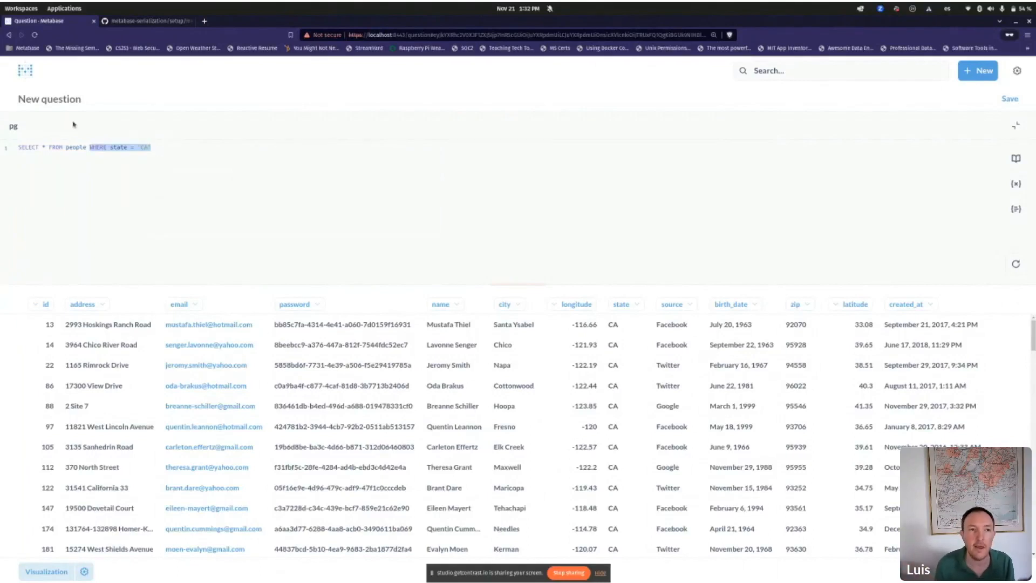
left_click_drag(19, 148, 77, 147)
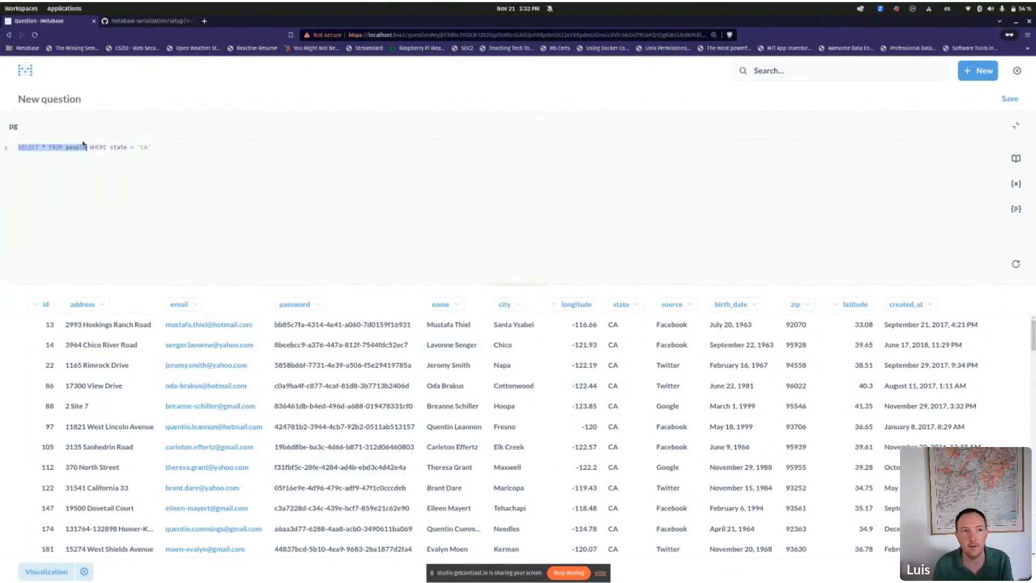
left_click_drag(87, 147, 10, 145)
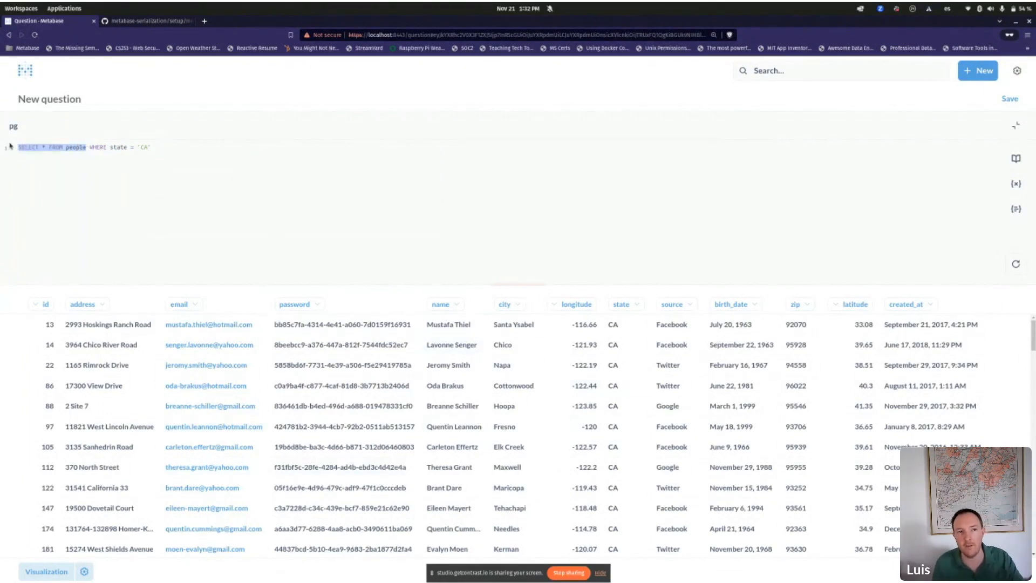
left_click_drag(89, 149, 163, 149)
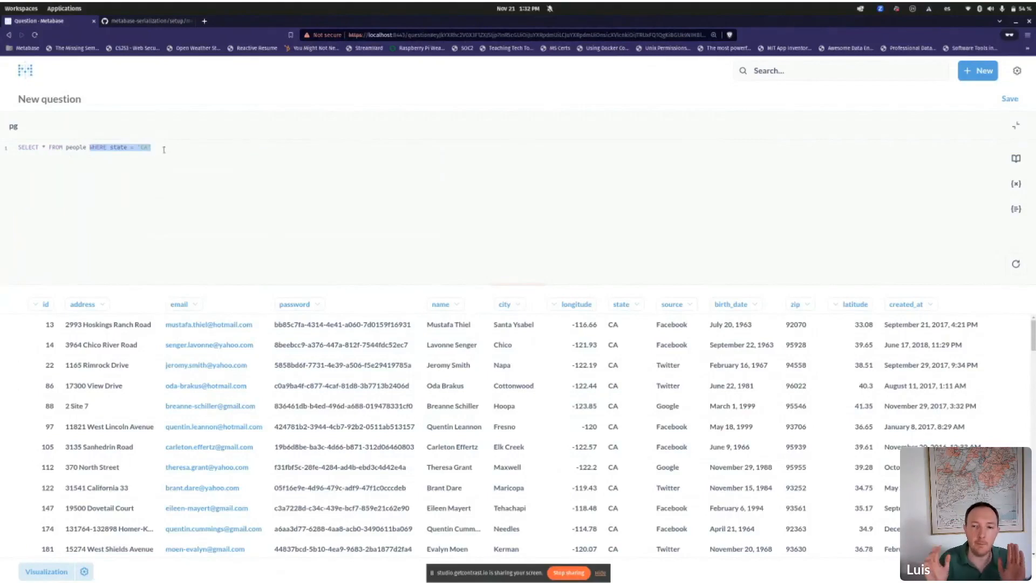
key("Home")
key("shift+Right")
key("shift+Right")
key("shift+Right")
key("shift+Right")
key("shift+Right")
key("shift+Right")
key("shift+Right")
key("shift+Right")
key("shift+Right")
key("shift+Right")
key("shift+Right")
key("shift+Right")
key("shift+Right")
key("shift+Right")
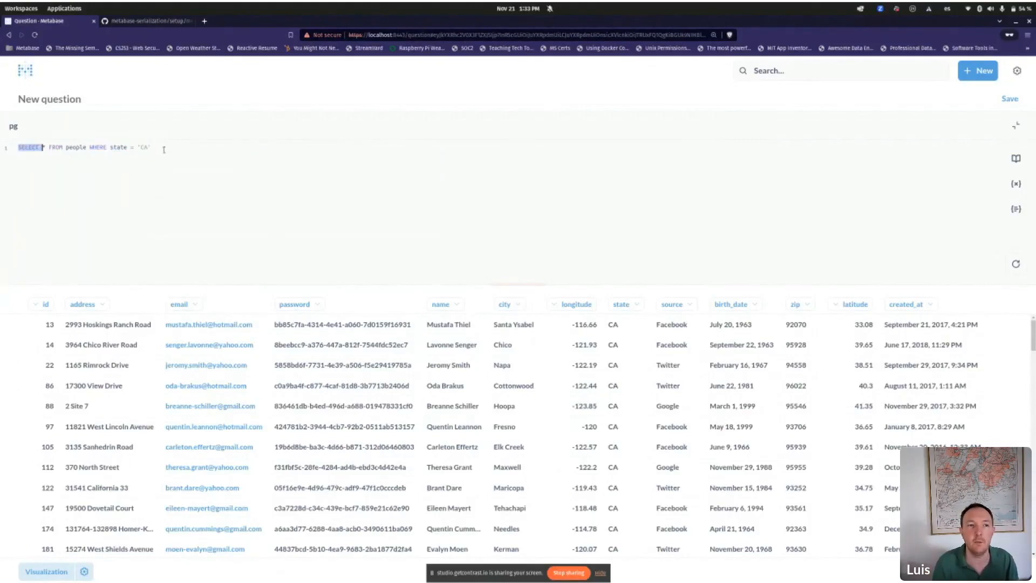
key("shift+Right")
key("shift+Right")
key("shift+Right")
key("shift+Right")
key("shift+Right")
key("shift+Right")
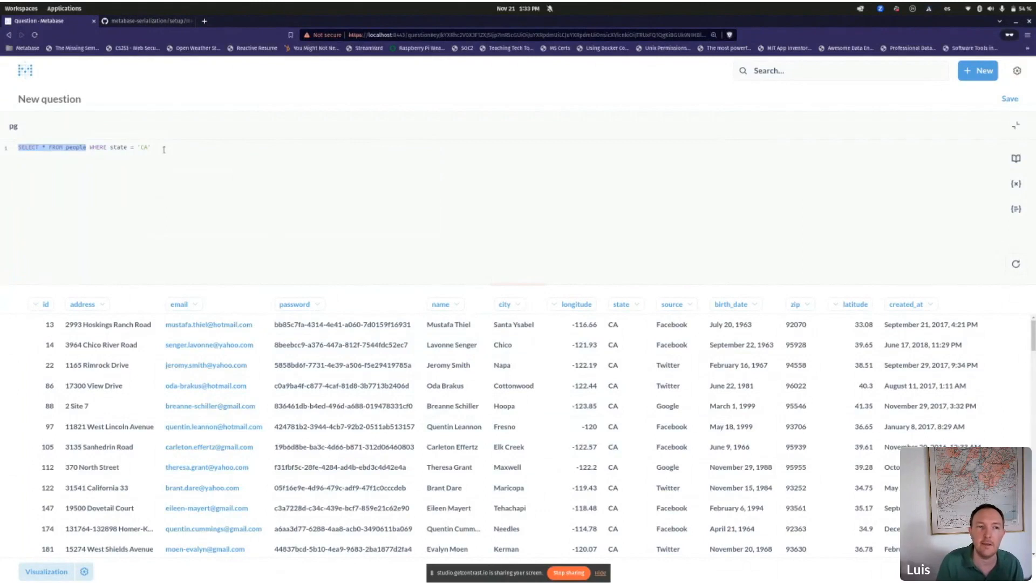
key("Right")
key("shift+End")
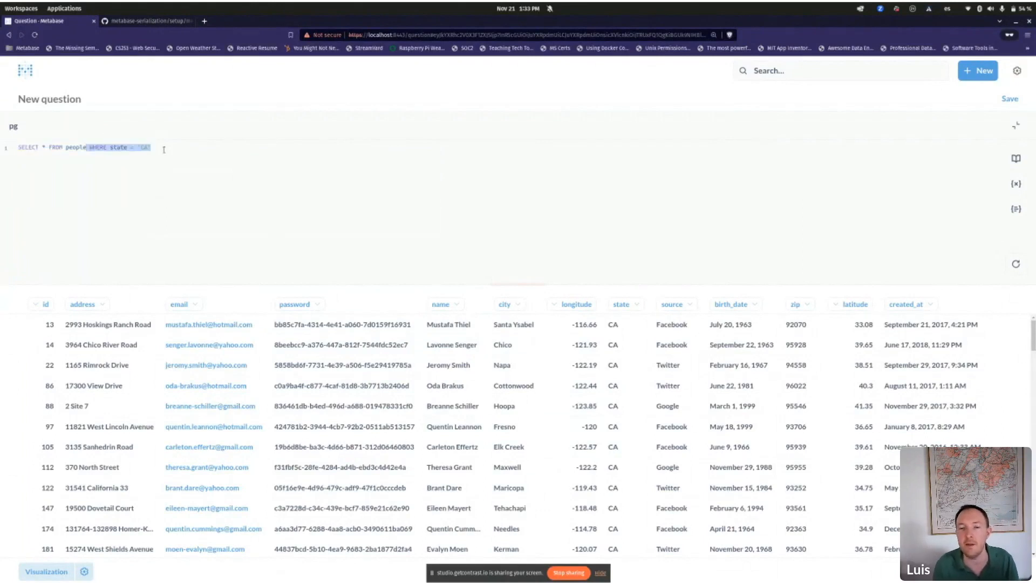
key("Right")
key("shift+Home")
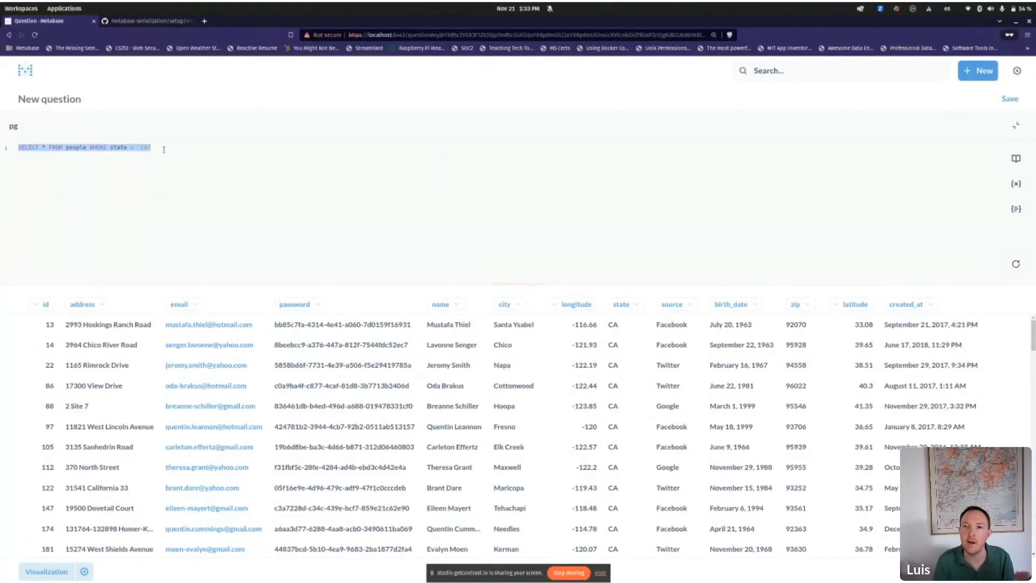
left_click(354, 166)
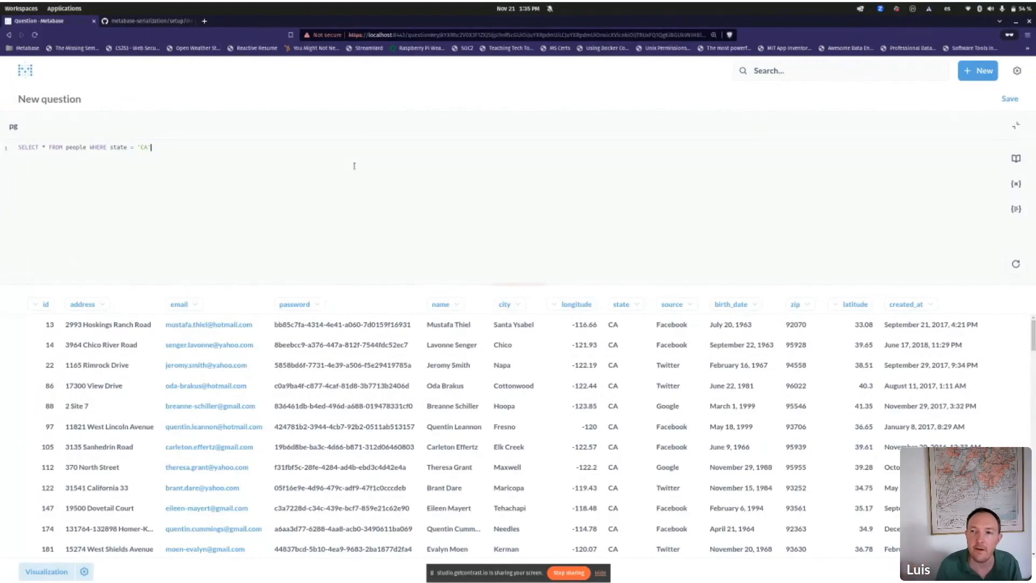
Step: In Admin Caching settings, disable Saved Questions caching and enable Models caching with a 6-hour refresh
left_click(1017, 70)
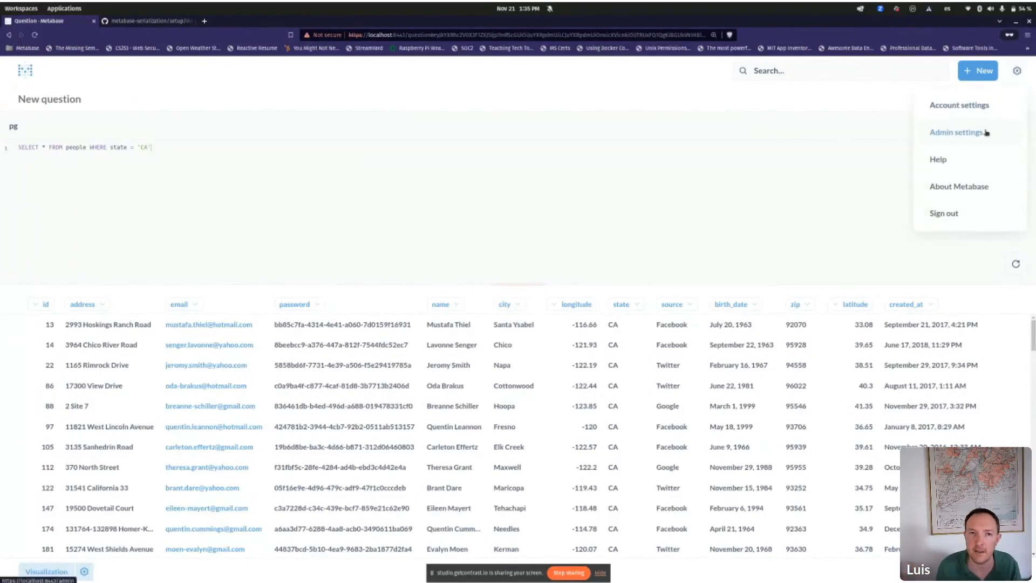
left_click(986, 132)
left_click(77, 435)
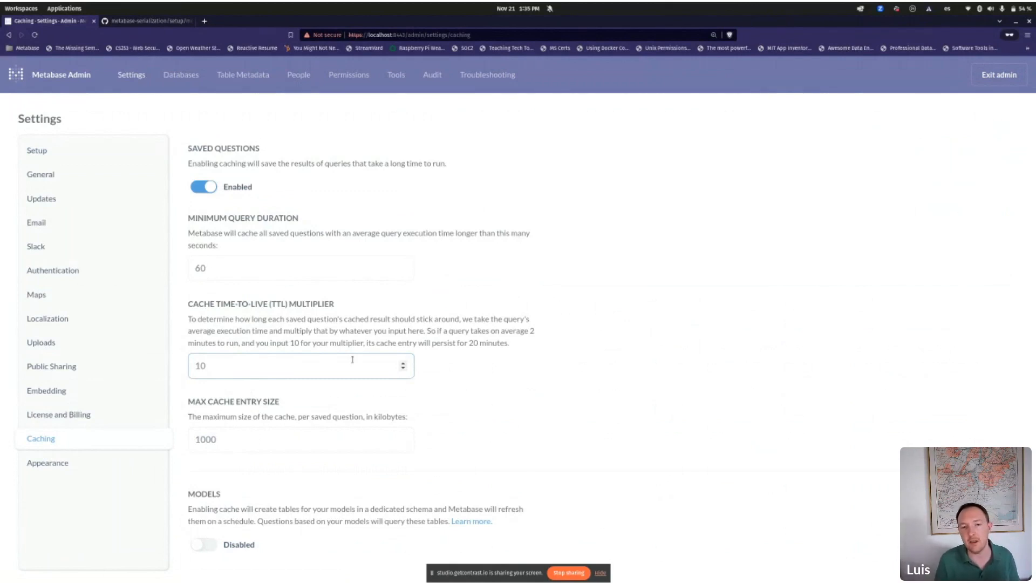
left_click(324, 223)
left_click(213, 189)
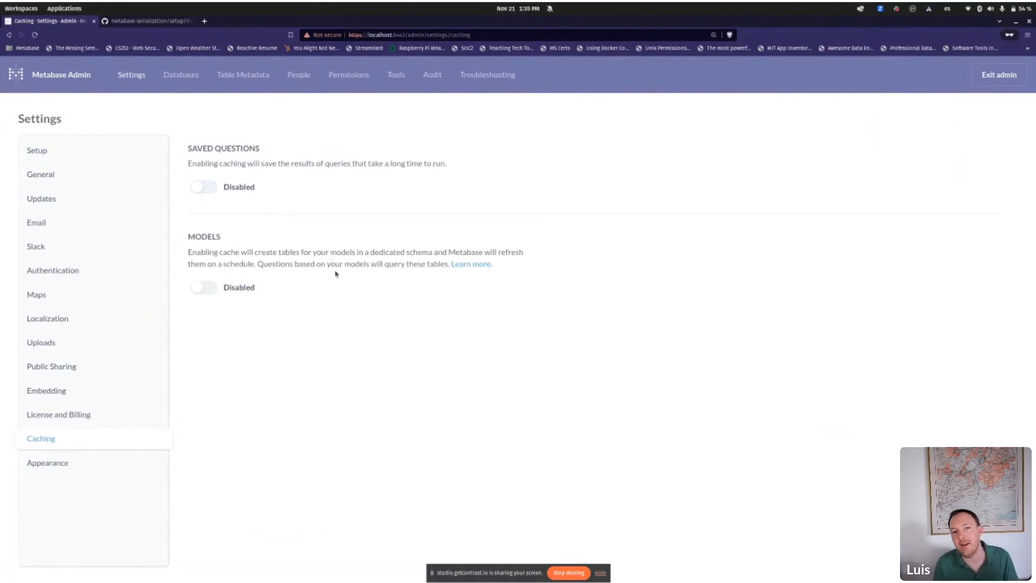
left_click(203, 293)
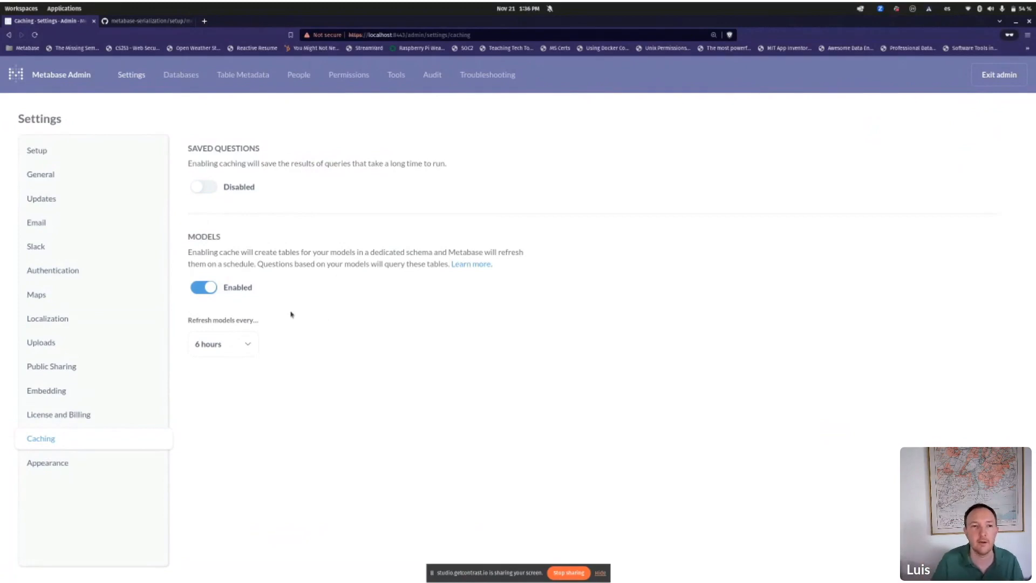
Step: Switch model refresh to a Custom cron of * * * * ? so models refresh every minute
left_click(248, 345)
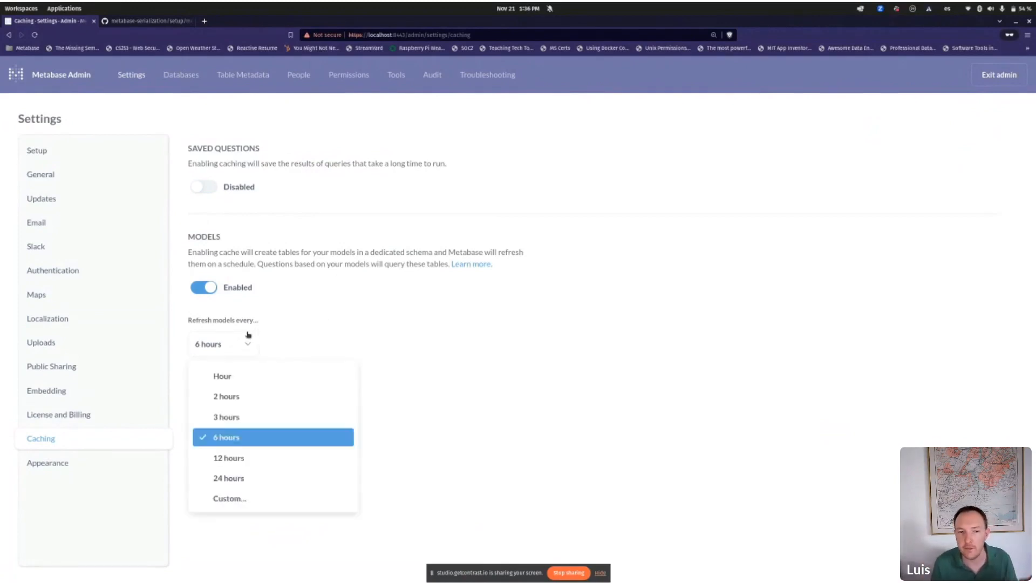
left_click(388, 297)
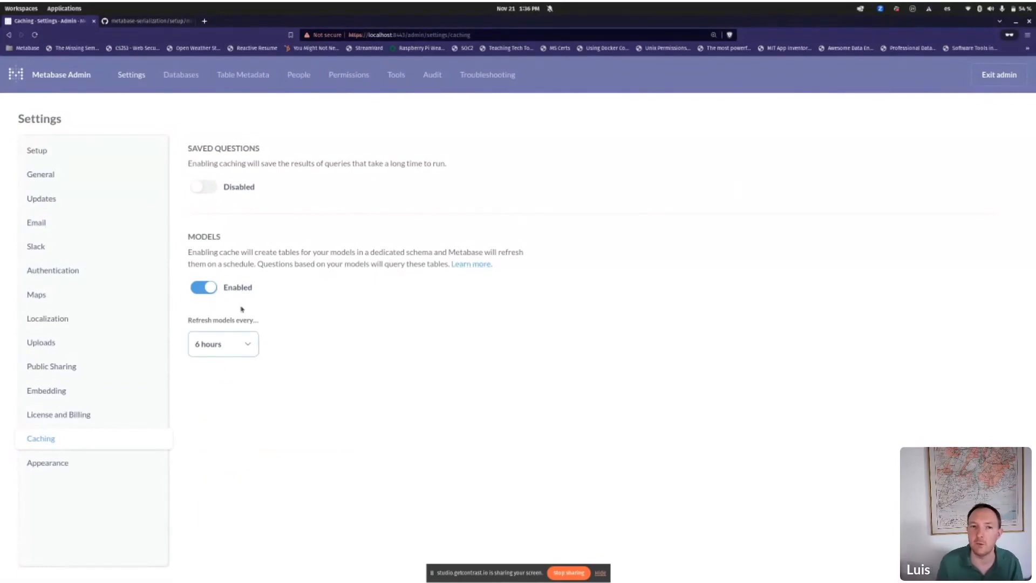
left_click(235, 346)
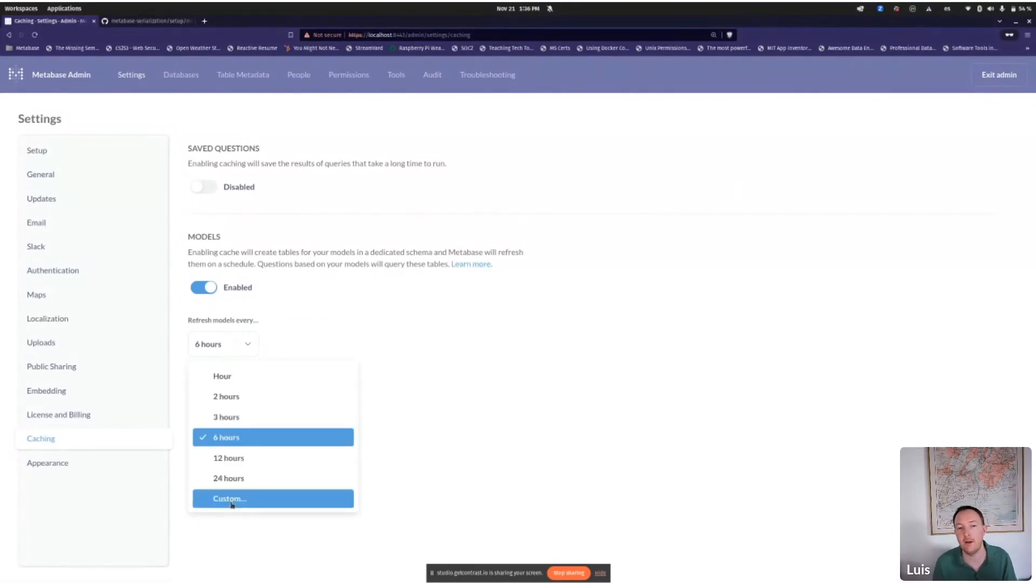
left_click(231, 498)
double_click(280, 344)
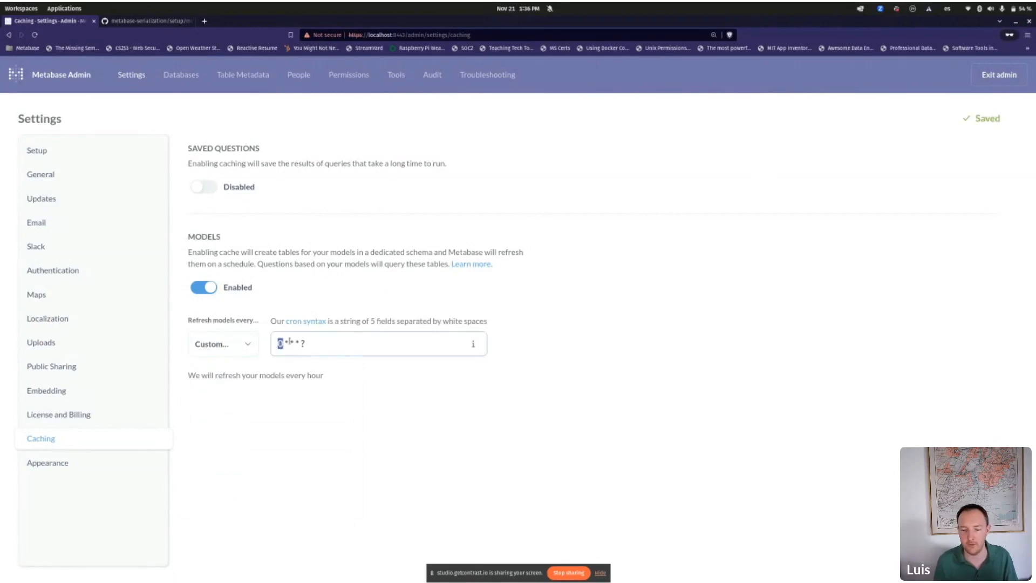
type("*")
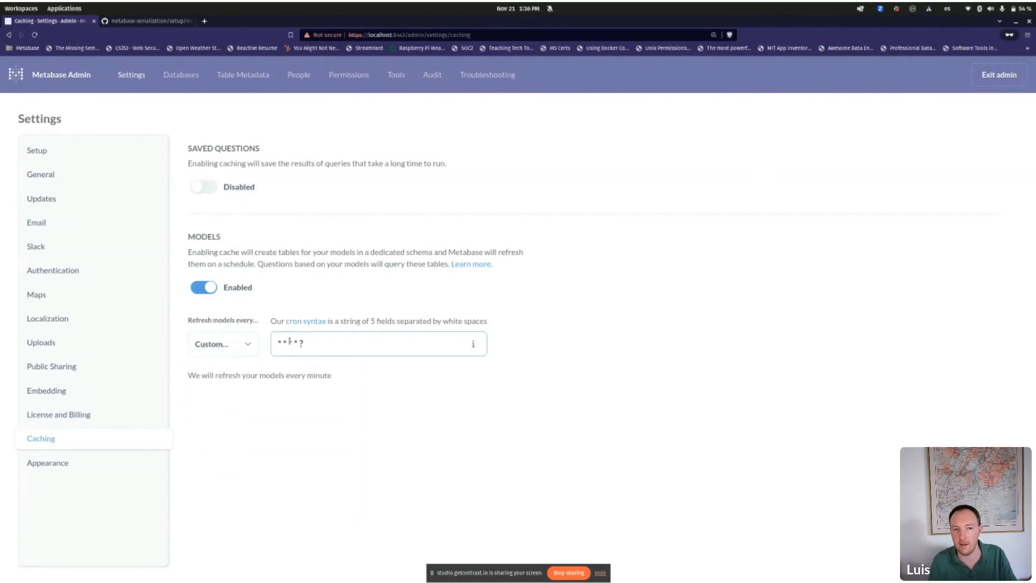
left_click(758, 187)
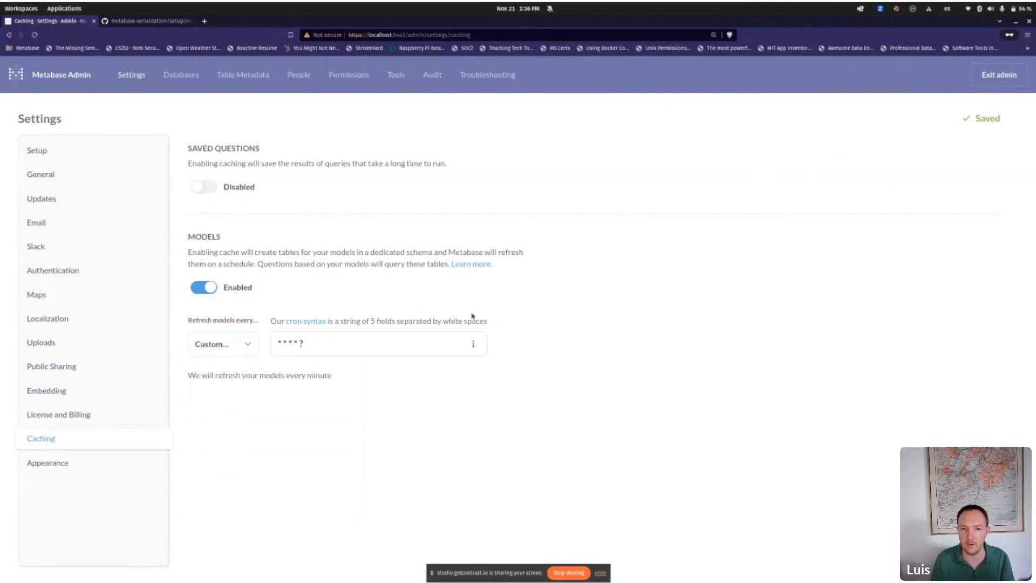
Step: Exit admin and open Orders+People_model from Our analytics
left_click(999, 74)
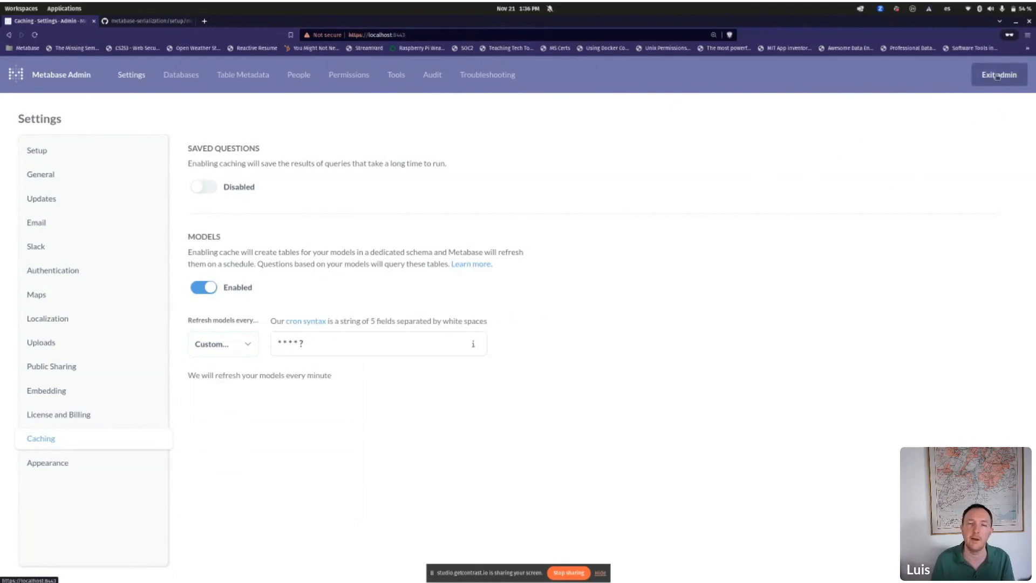
left_click(122, 147)
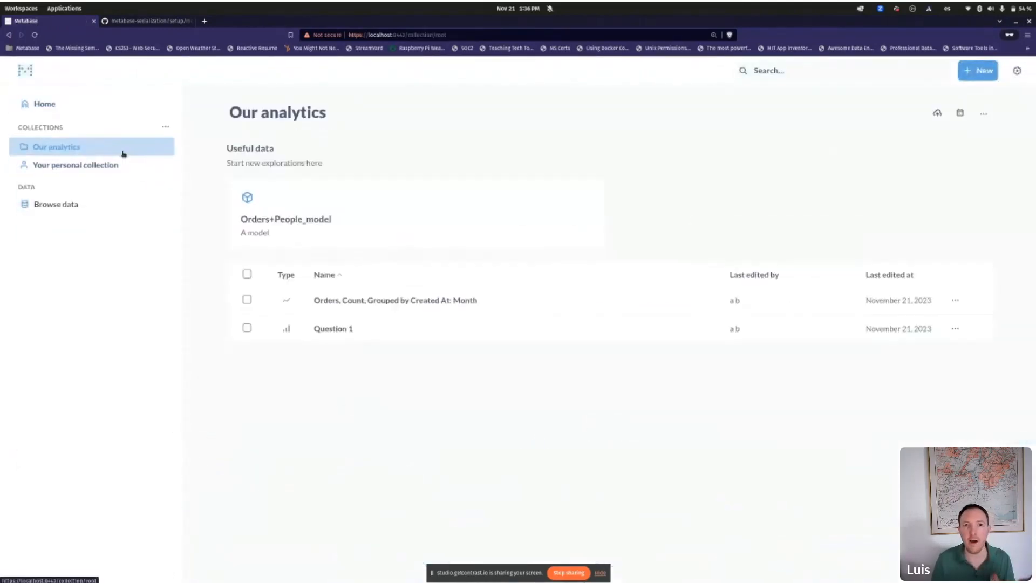
left_click(294, 225)
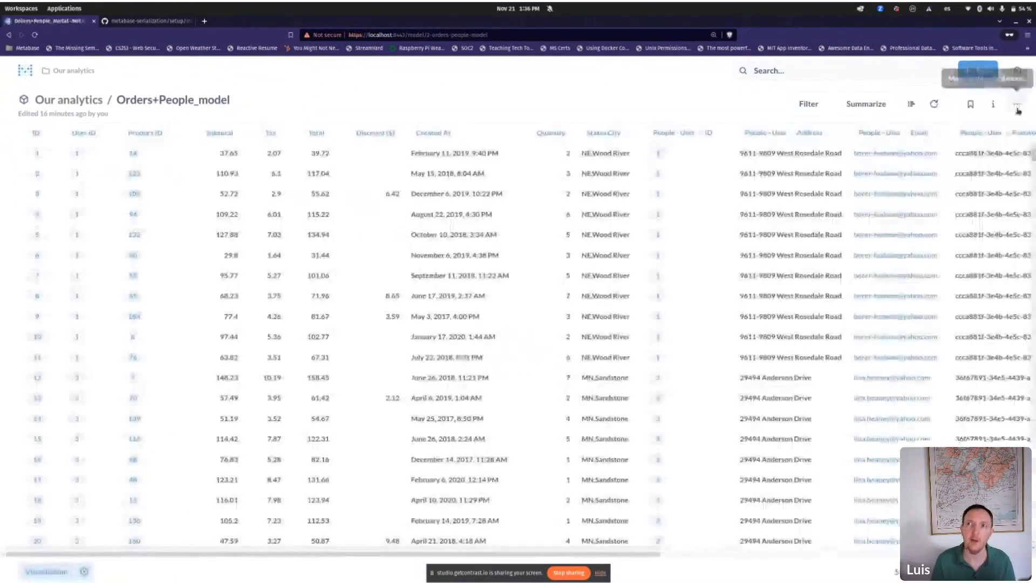
left_click(1015, 108)
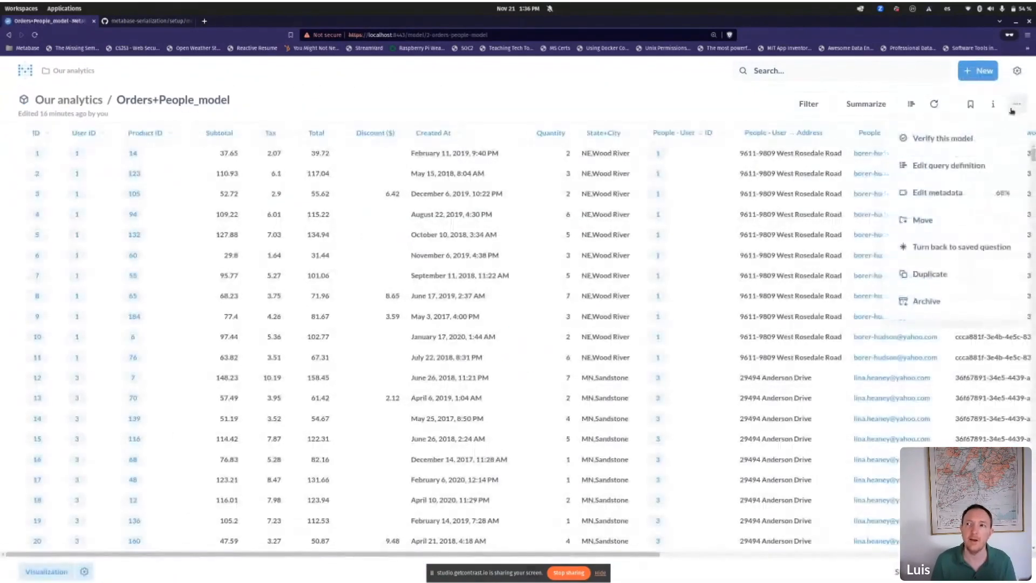
Step: Turn on model caching for the pg database in Admin Databases
left_click(1017, 71)
left_click(958, 132)
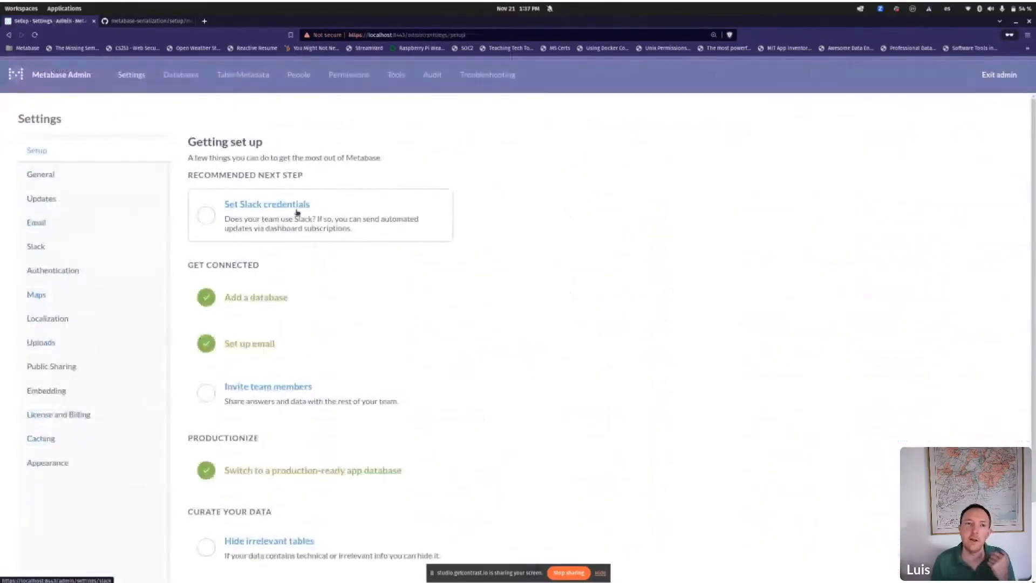
left_click(33, 439)
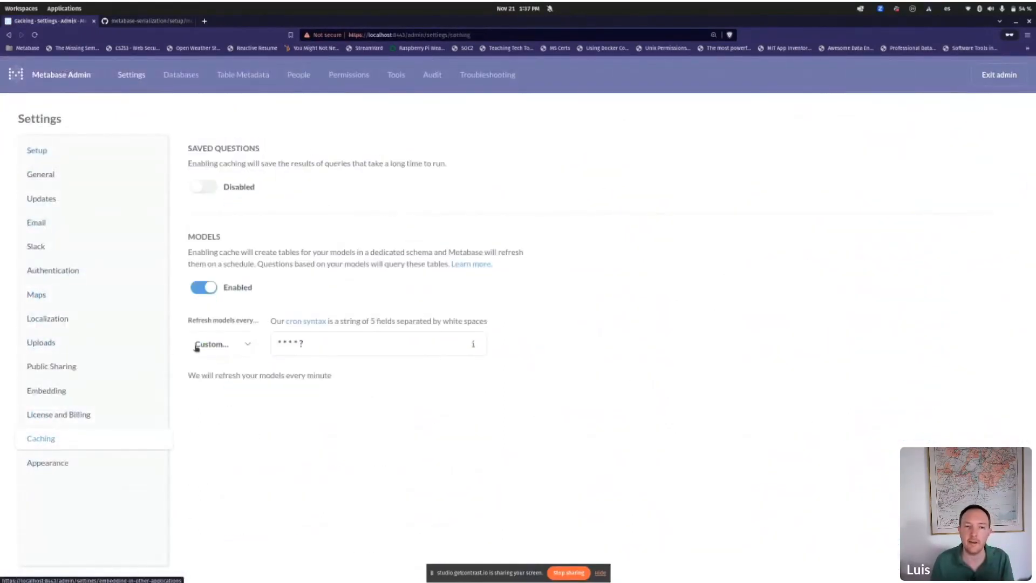
left_click(193, 75)
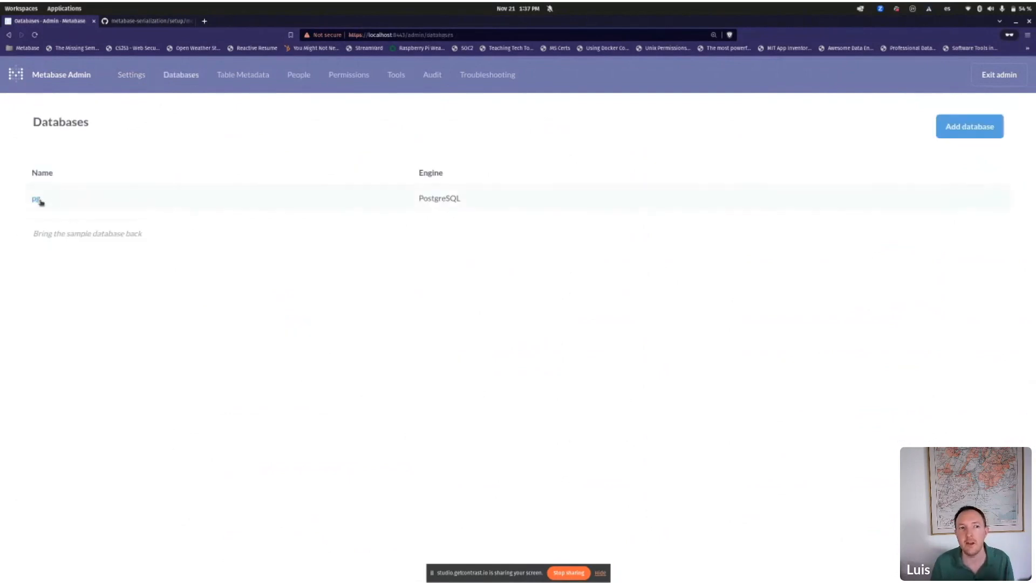
left_click(37, 200)
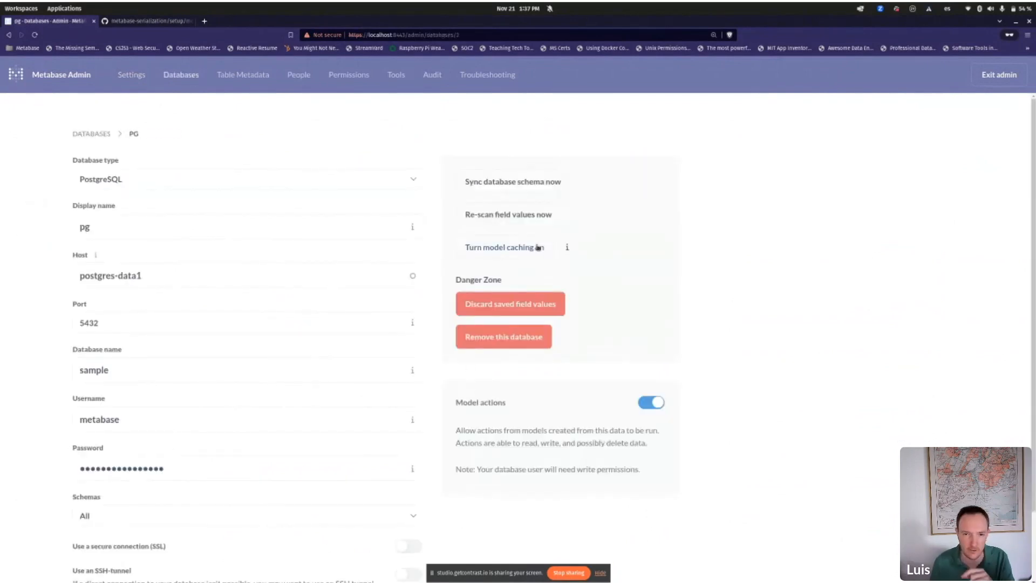
left_click(519, 252)
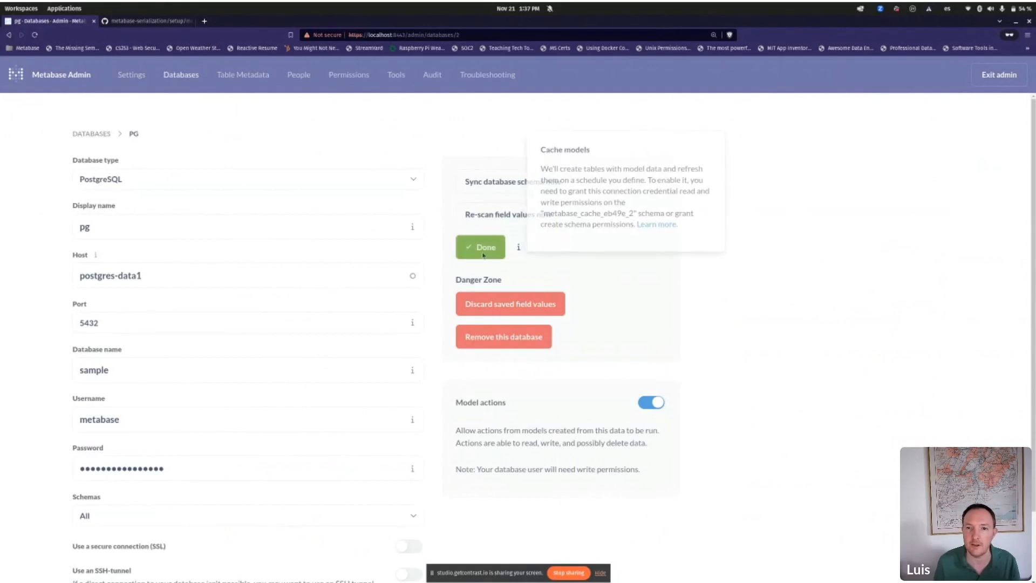
Step: Reopen Orders+People_model from Our analytics, then switch to the terminal
left_click(986, 74)
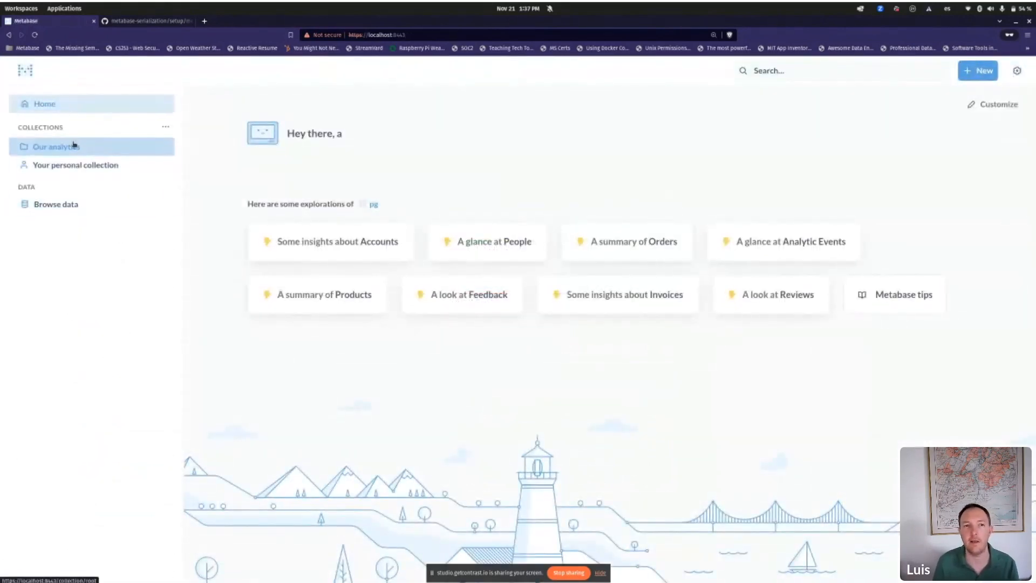
left_click(74, 144)
left_click(294, 216)
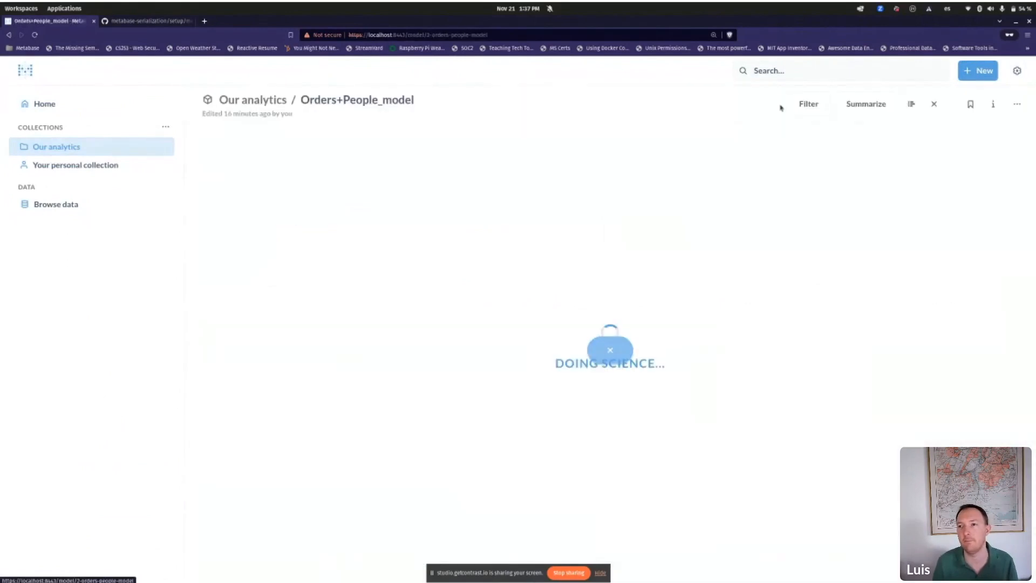
left_click(1018, 105)
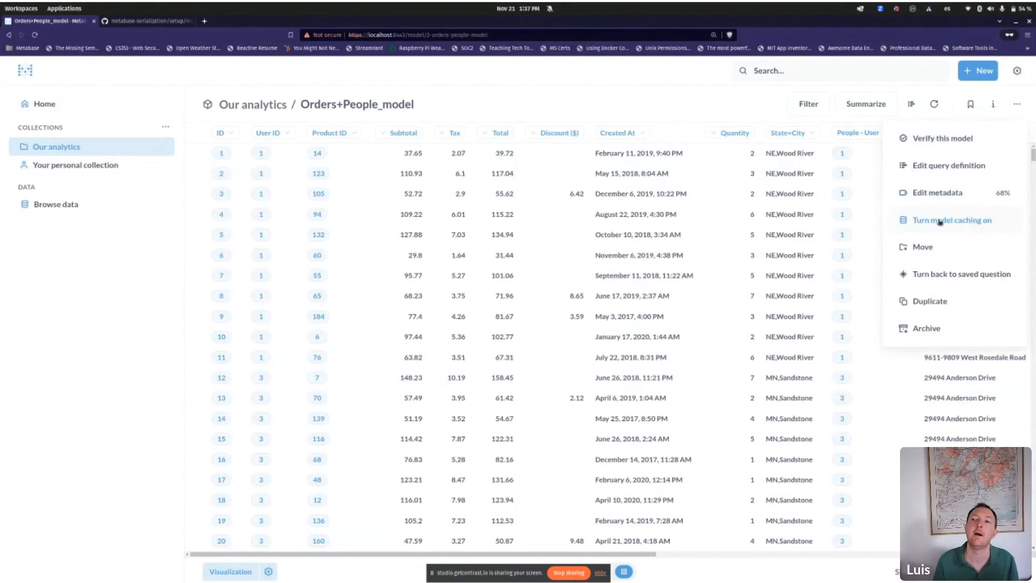
left_click(939, 222)
key("alt+Tab")
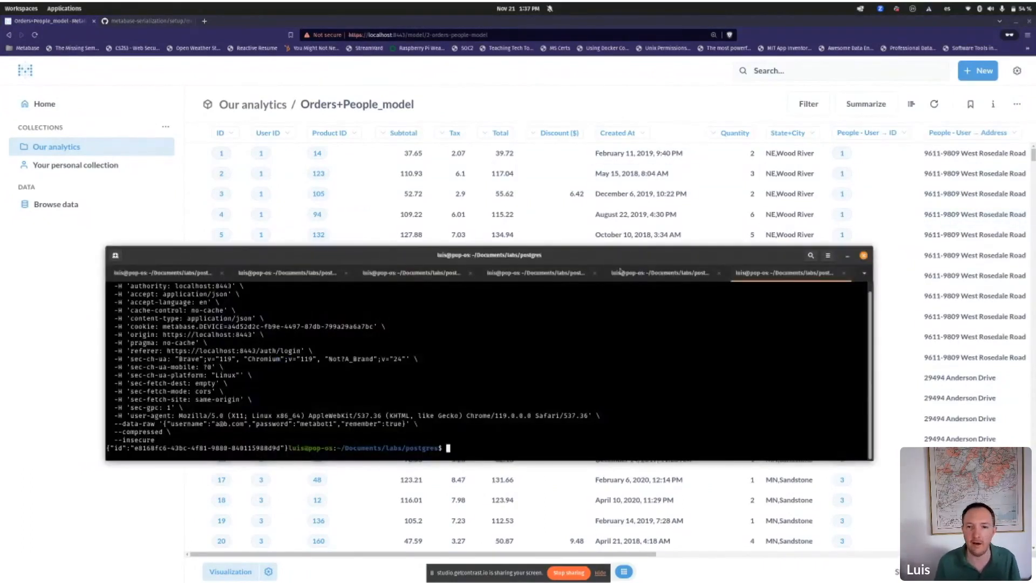
Step: Stream the postgres-data1 container logs with docker logs and maximize the terminal
type("dcker")
key("BackSpace")
key("BackSpace")
key("BackSpace")
key("BackSpace")
type("ocker logs postgres-data1 -1")
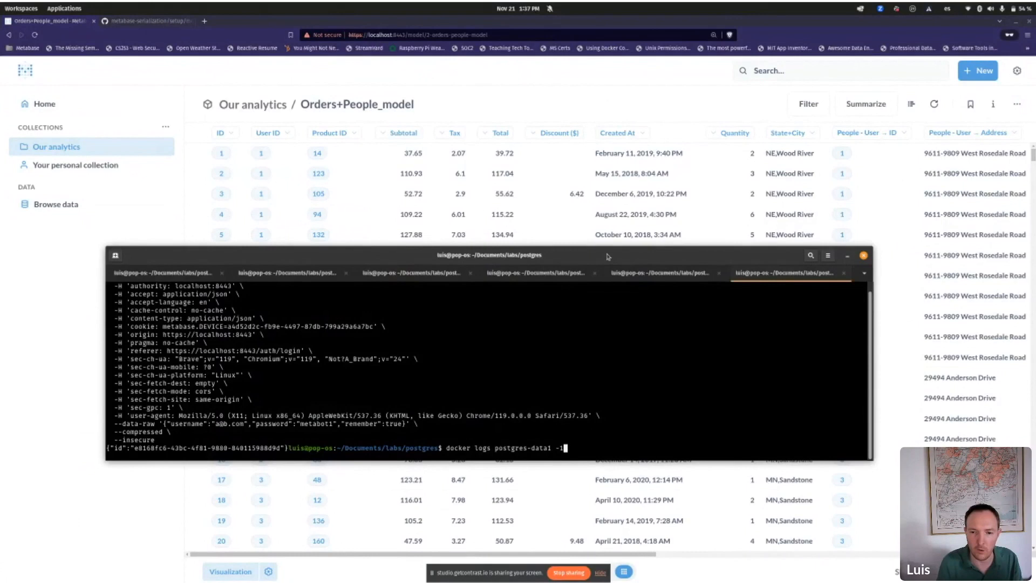
key("Return")
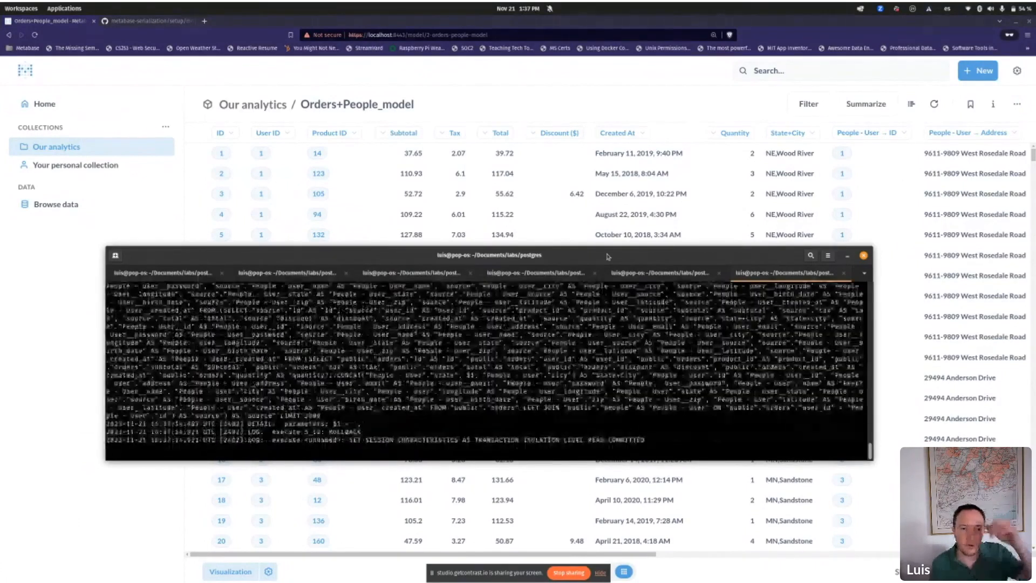
double_click(436, 261)
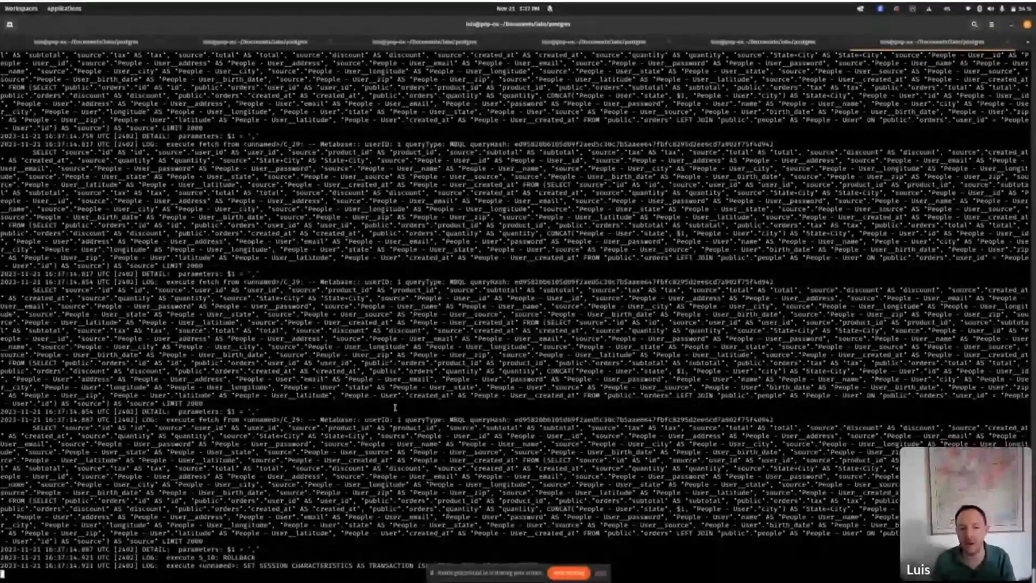
Step: Select the logged model query reading public orders and people, then return to Metabase
key("alt+Tab")
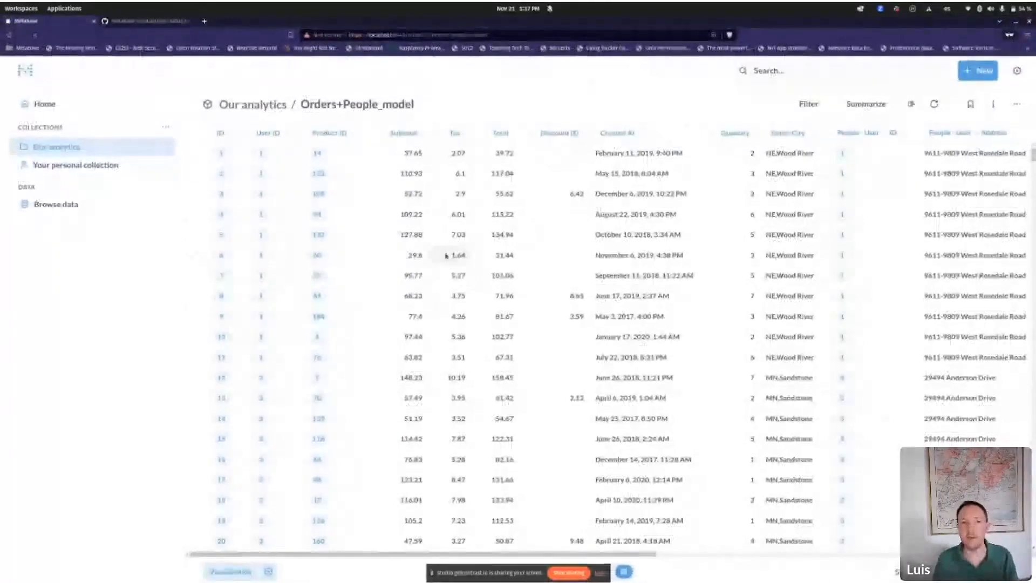
key("alt+Tab")
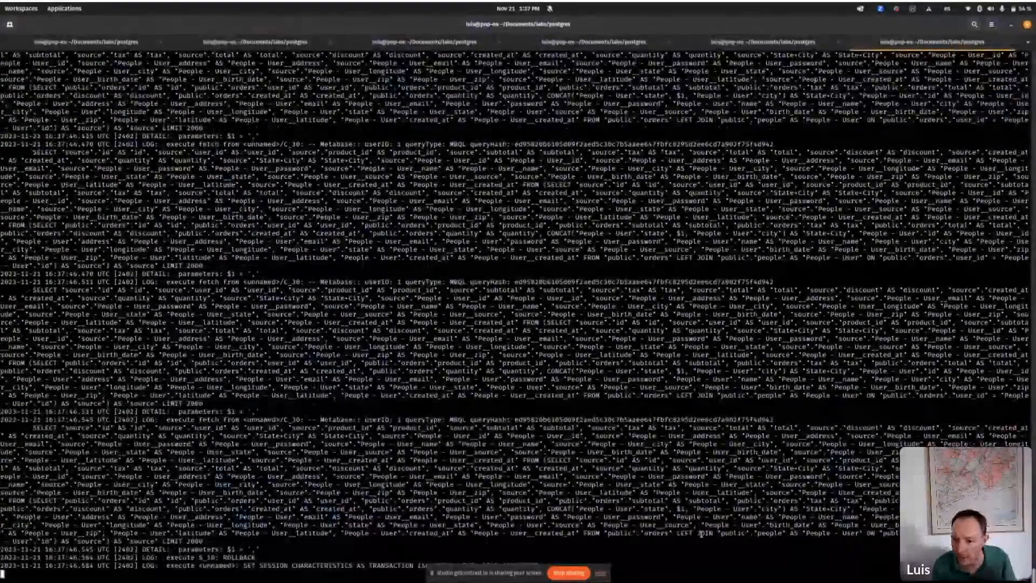
left_click_drag(591, 539, 705, 533)
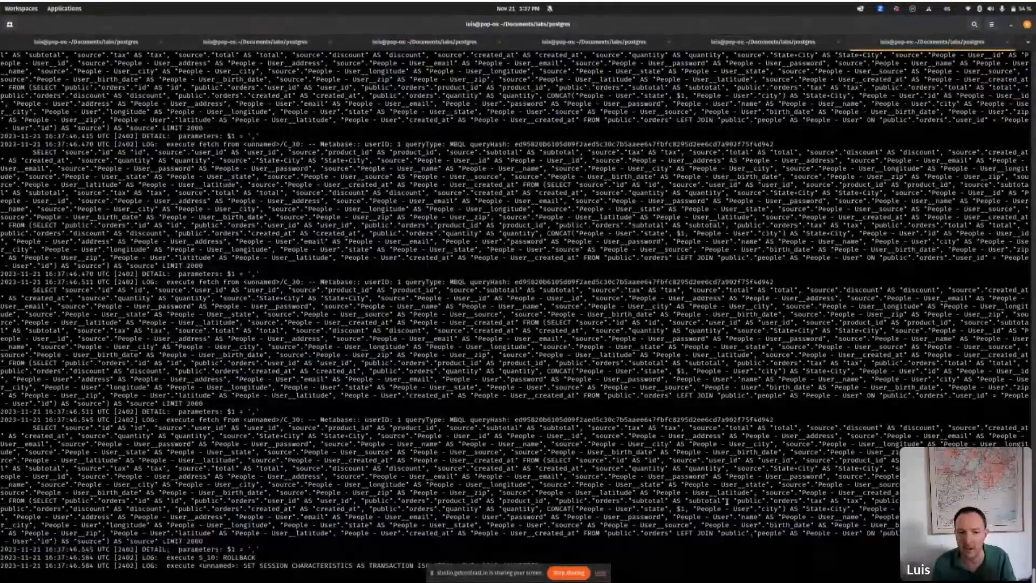
triple_click(727, 500)
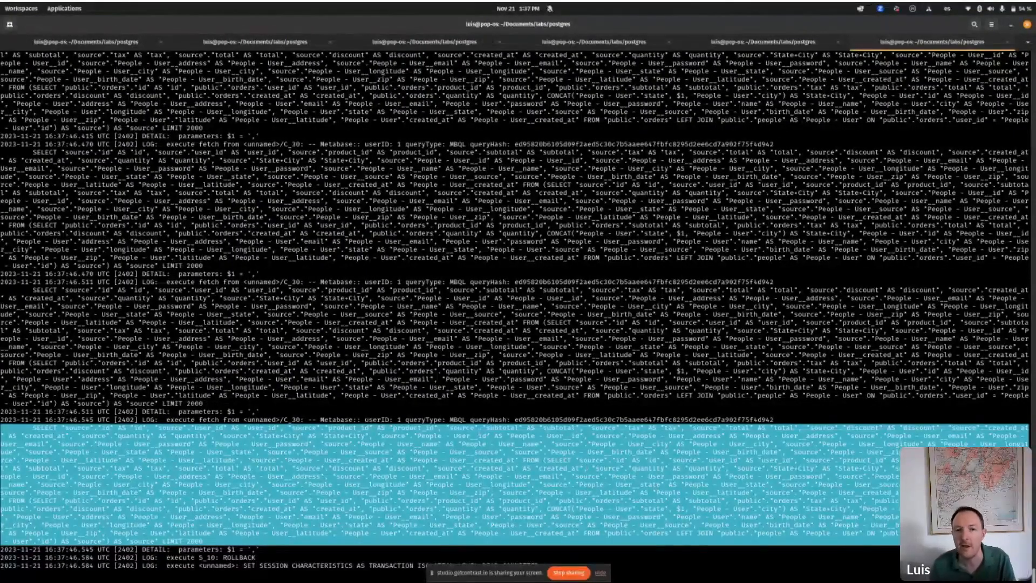
key("alt+Tab")
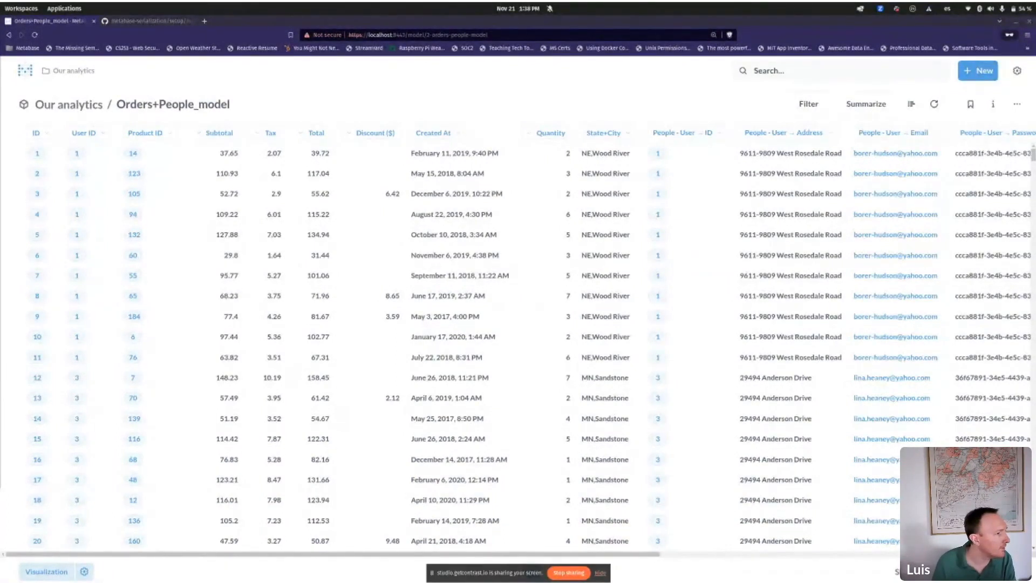
Step: In DataGrip, view the model_2_orders+peo table under metabase_cache_eb49e_2, then close it and minimize
left_click_drag(0, 128, 314, 6)
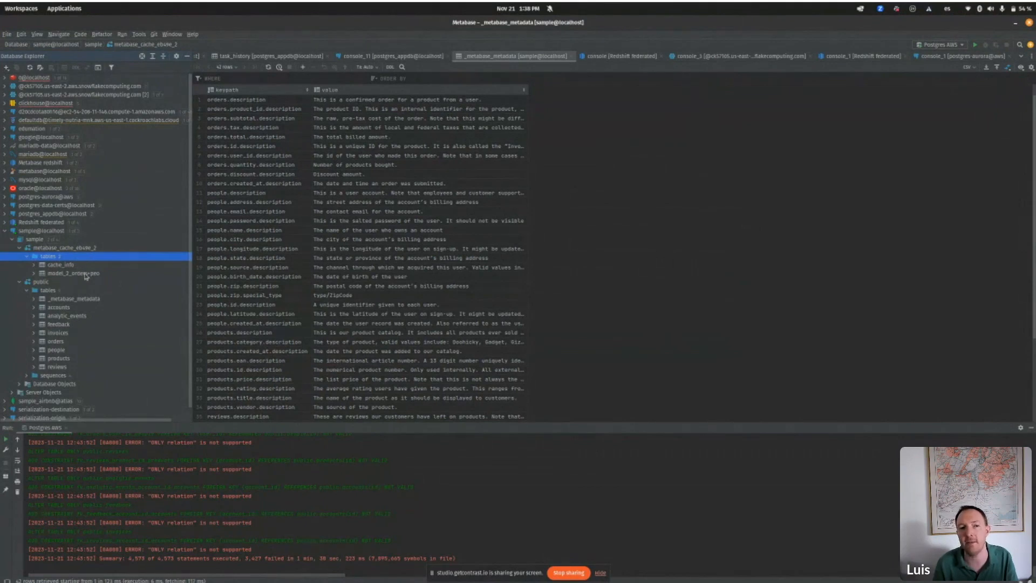
double_click(84, 273)
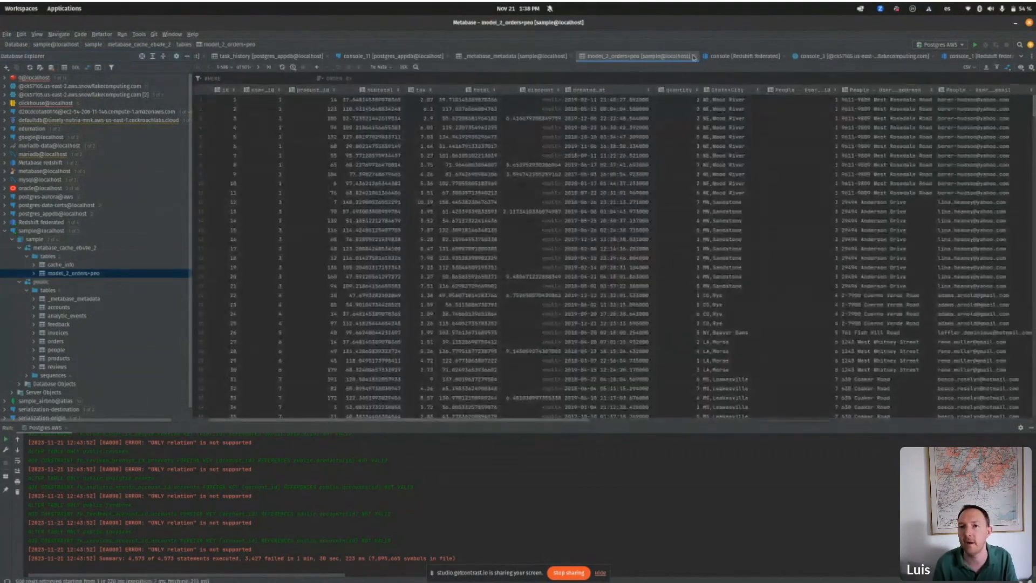
left_click(695, 58)
left_click(1015, 24)
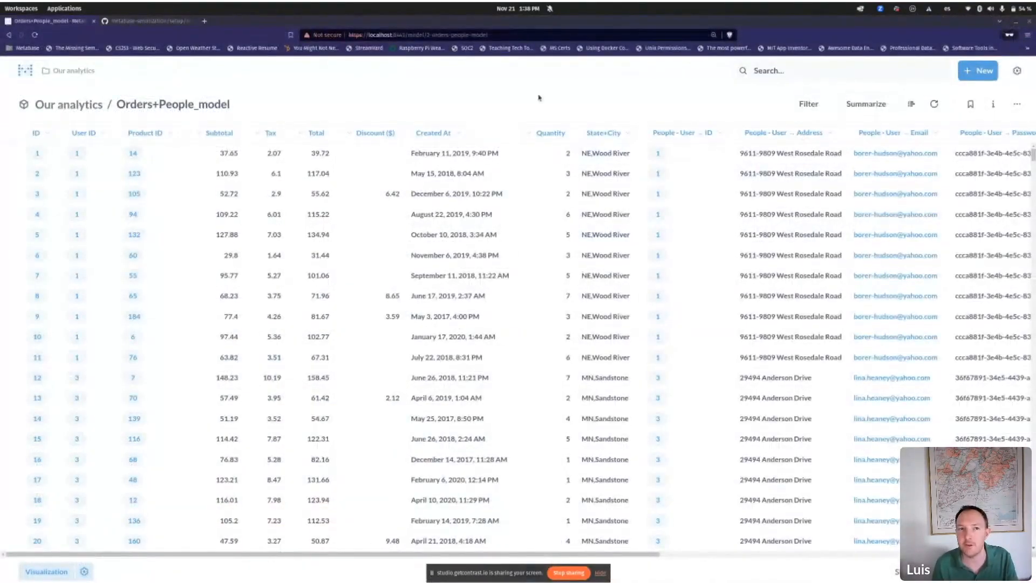
Step: Reload the model and highlight the newest log entry selecting from metabase_cache_eb49e_2.model_2_orders+peo
key("ctrl+r")
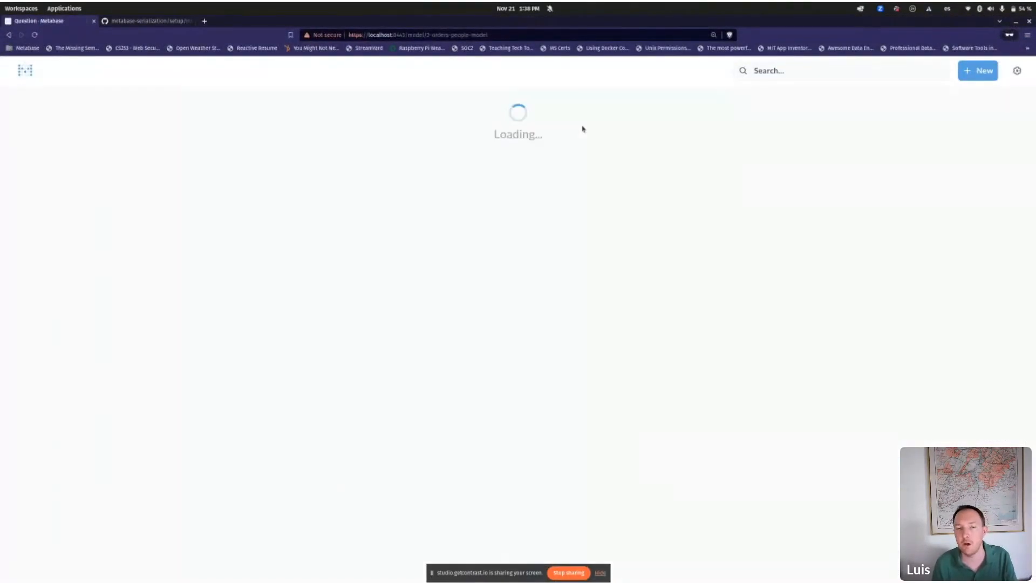
key("alt+Tab")
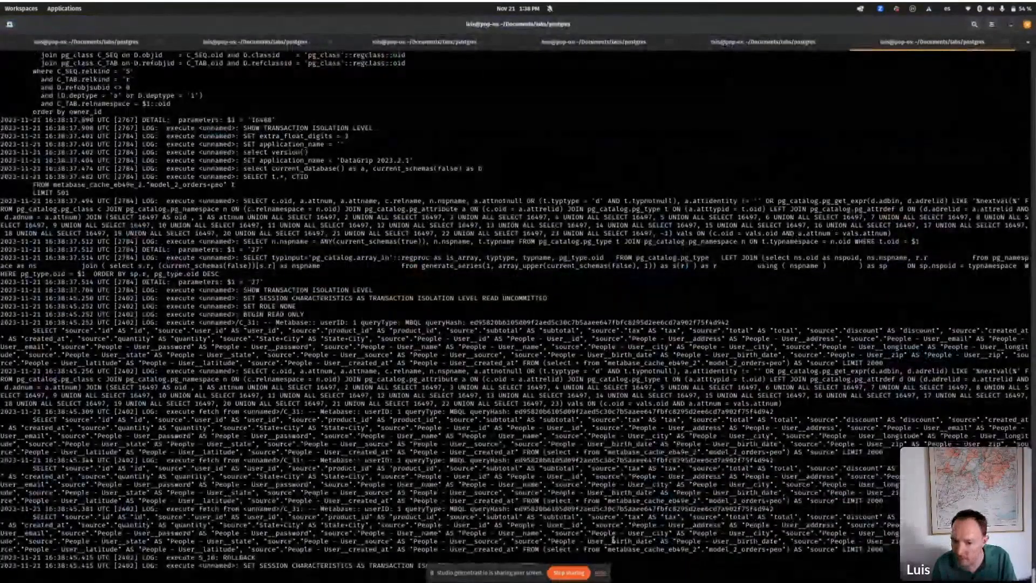
left_click_drag(885, 549, 1, 516)
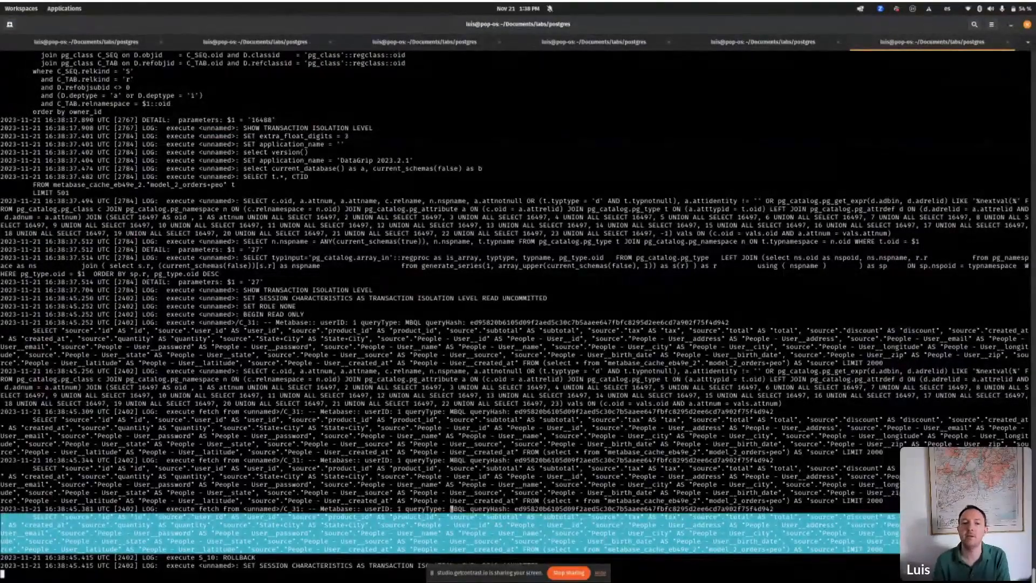
left_click(530, 550)
left_click_drag(547, 549, 789, 550)
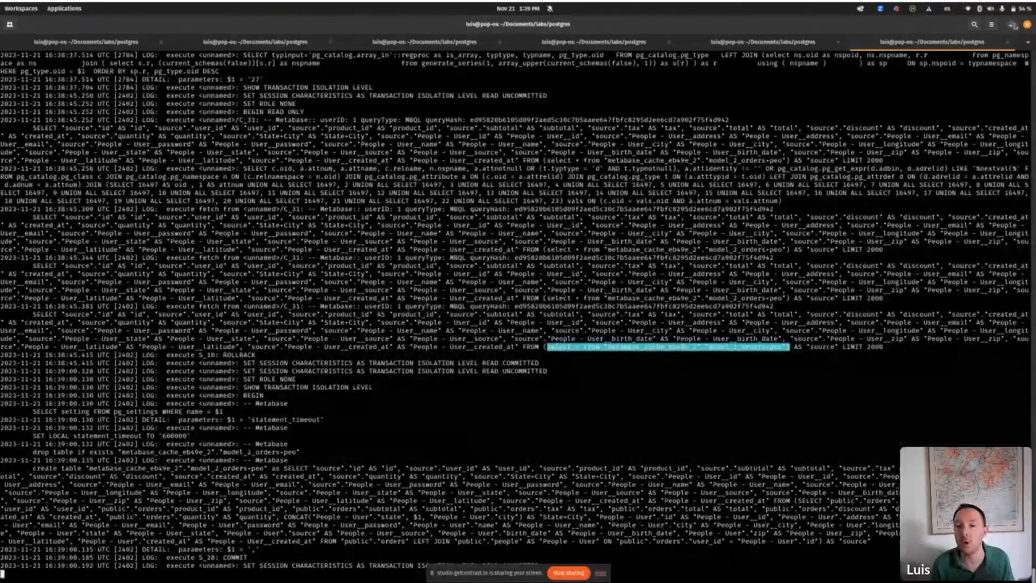
Step: Minimize the terminal to bring Metabase's Orders+People_model table back into view
left_click(1014, 25)
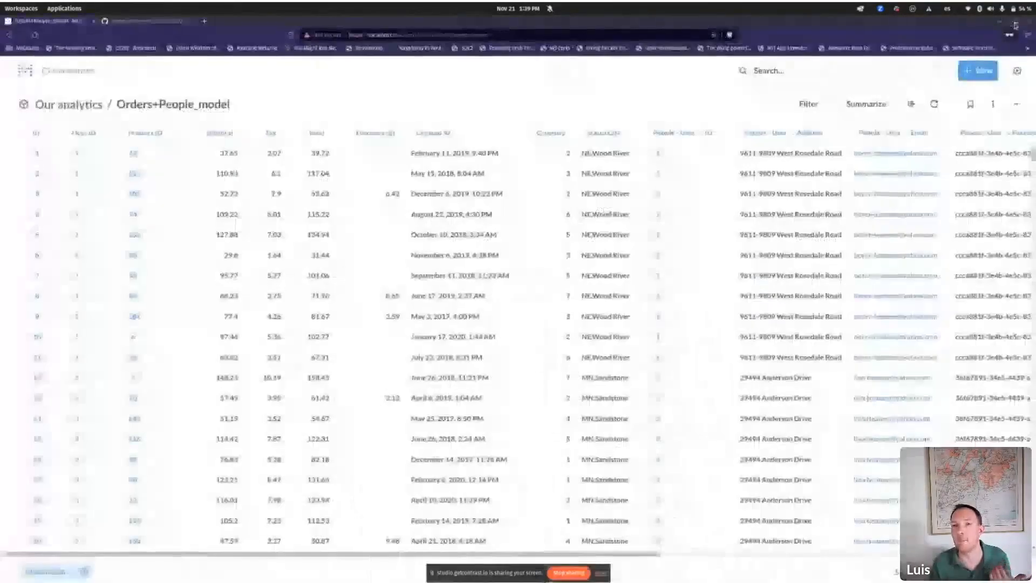
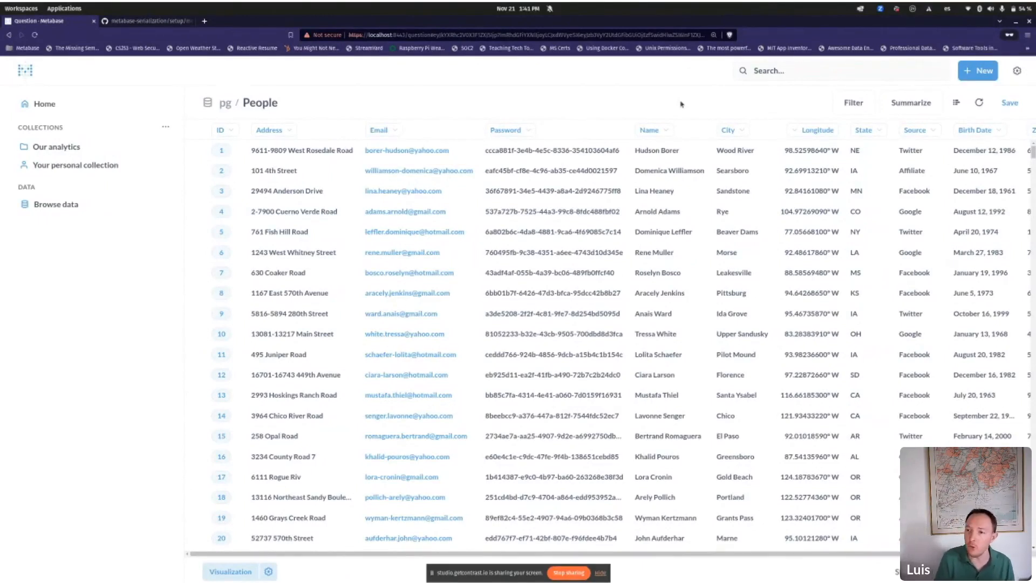
Step: Open the gear menu for account and admin options
left_click(1018, 71)
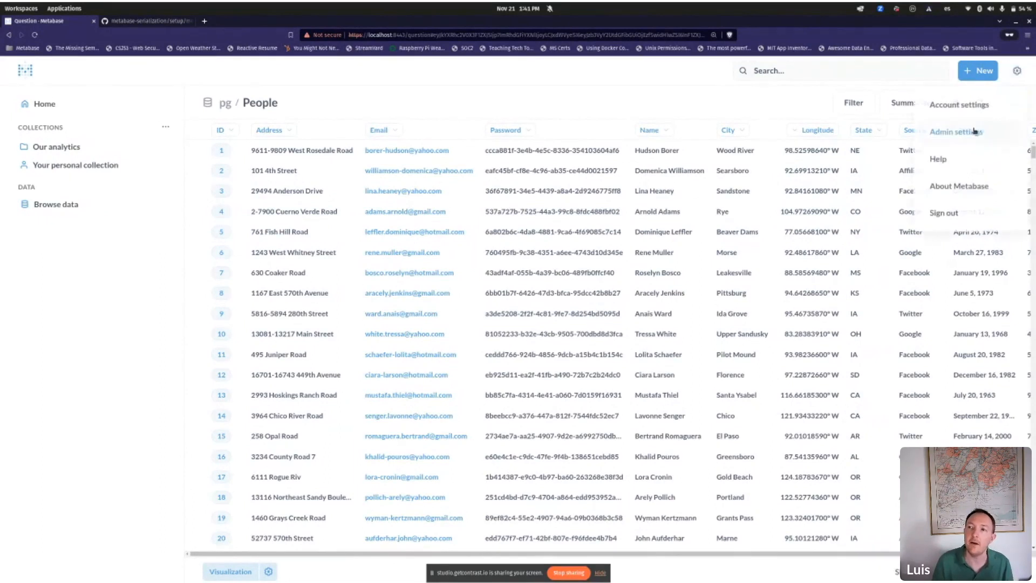
Step: In Admin > People, create a new group named 'sales'
left_click(971, 131)
left_click(298, 75)
left_click(64, 158)
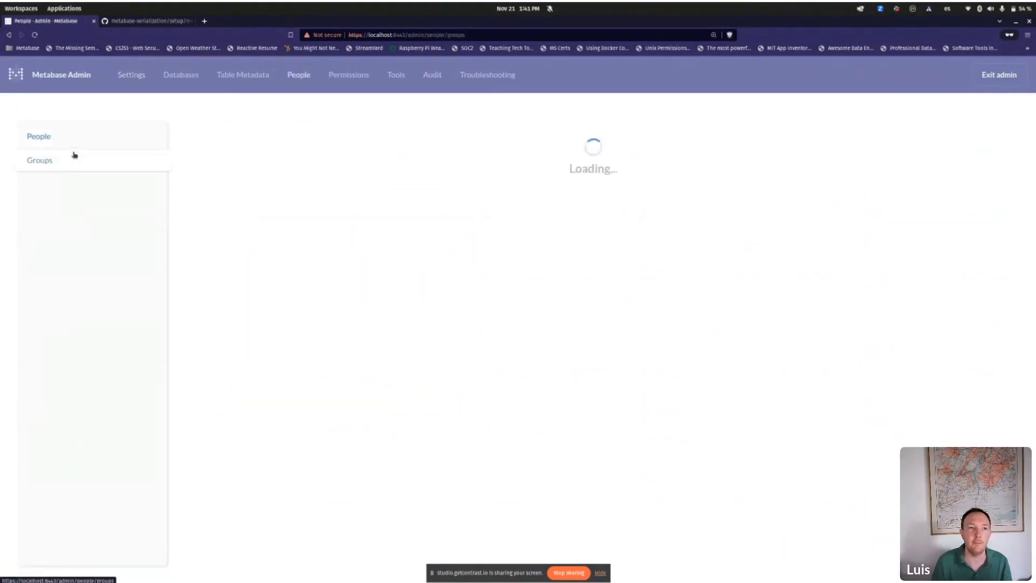
left_click(942, 134)
type("sales")
key("Return")
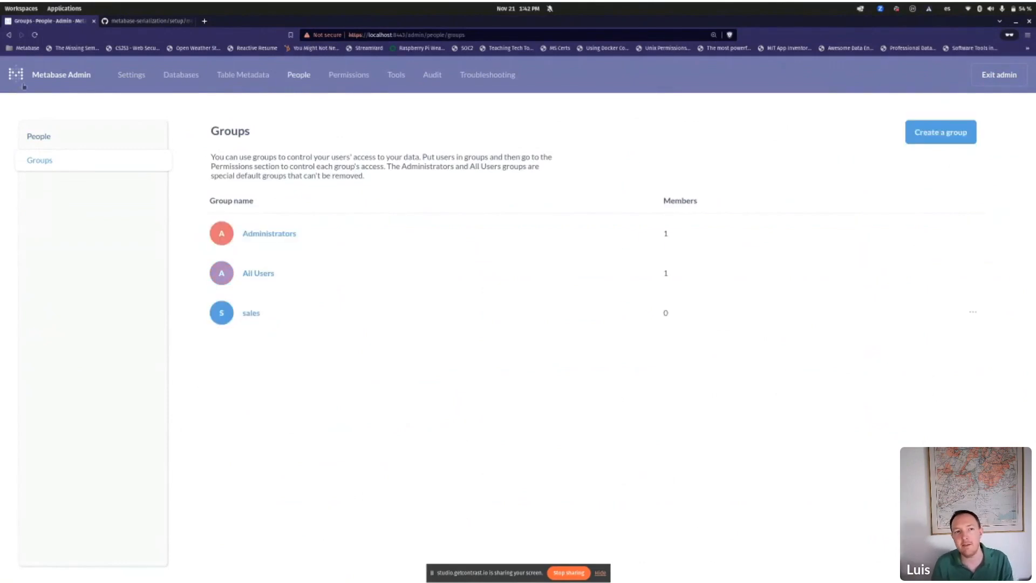
Step: Start a new user, entering the first name, last name and e-mail address
left_click(81, 139)
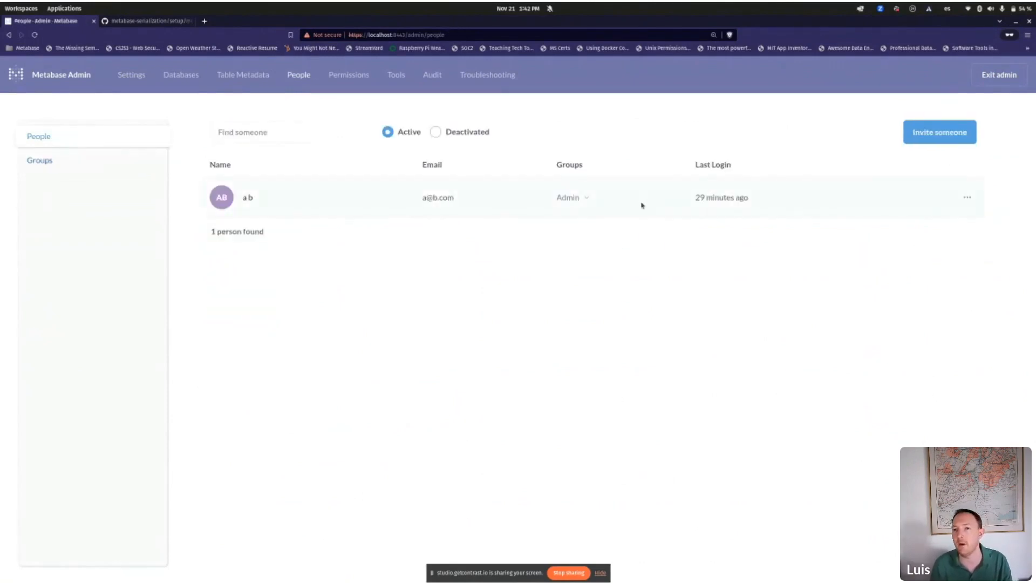
left_click(928, 133)
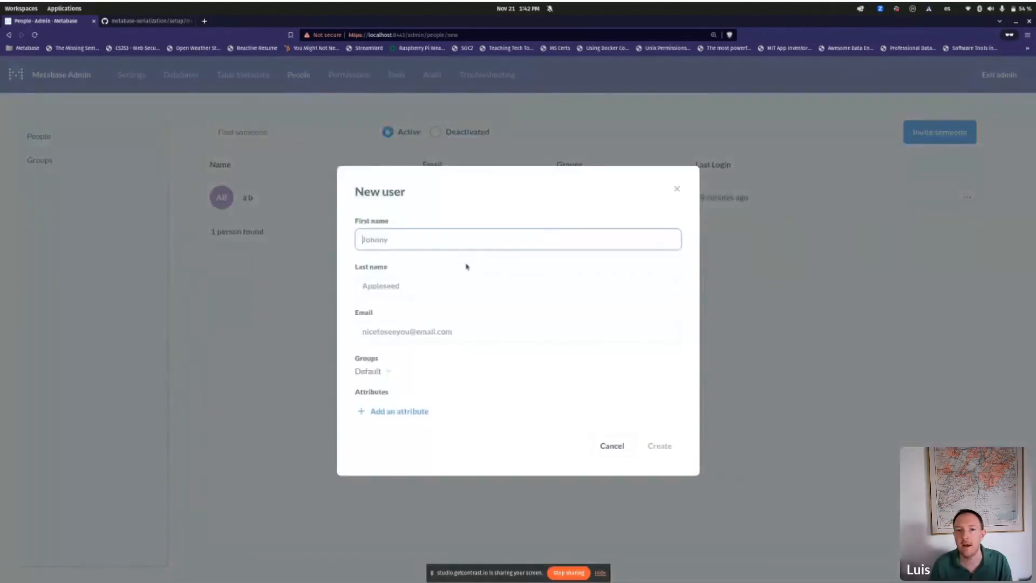
type("someone")
key("Tab")
type("else")
key("Tab")
type("b@a.com")
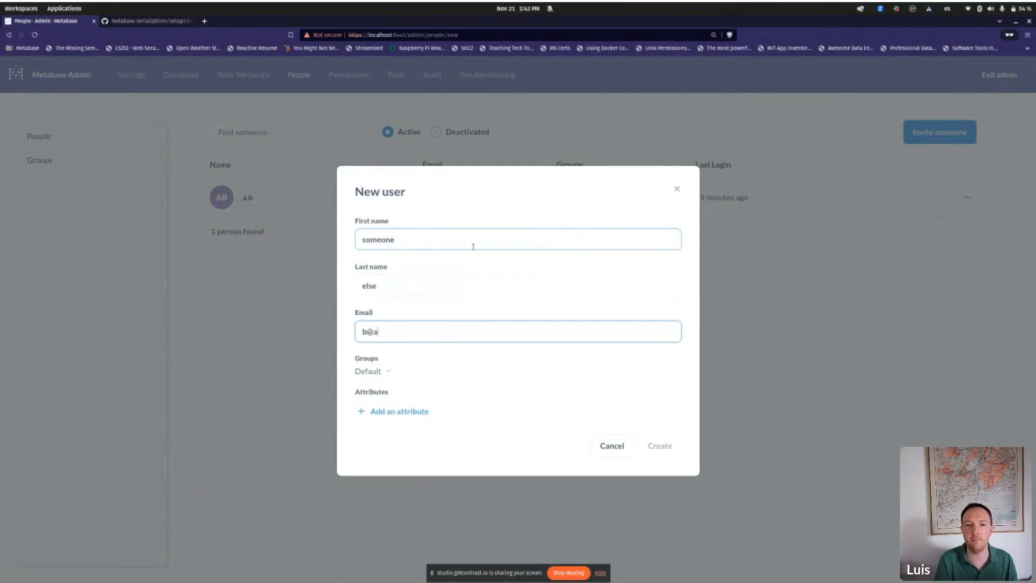
key("Tab")
key("Tab")
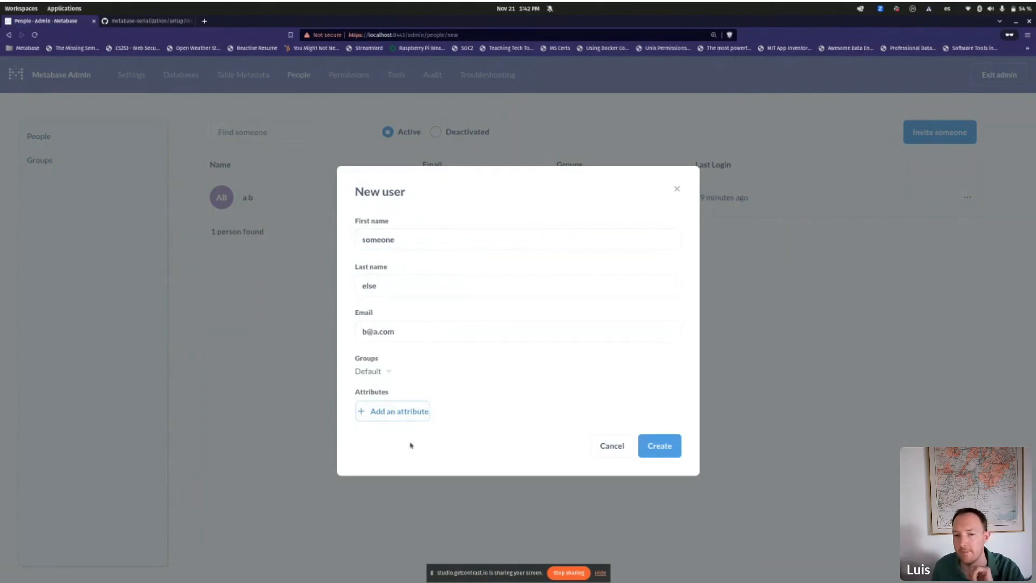
Step: Add the user attribute state_belongs_to with value CA
left_click(394, 410)
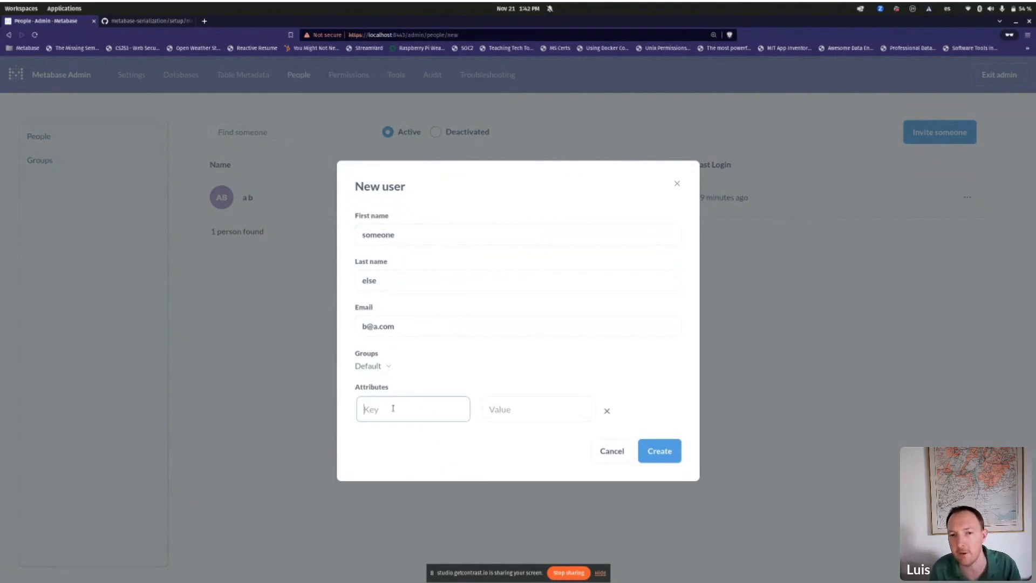
type("Stet")
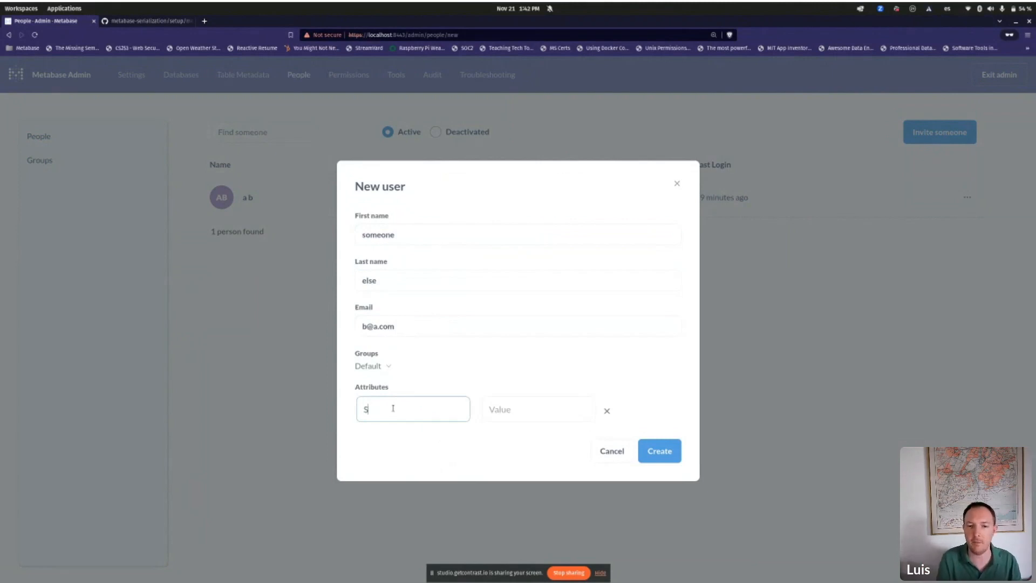
key("BackSpace")
key("BackSpace")
type("ate")
key("ctrl+BackSpace")
type("state")
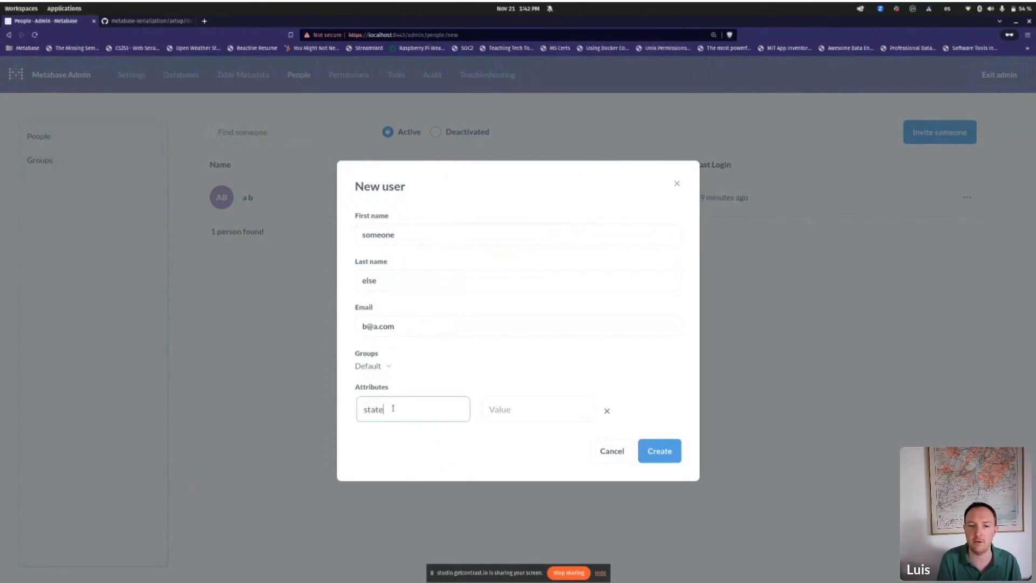
type("_bleaurgh")
key("ctrl+BackSpace")
type("st")
key("BackSpace")
type("tate_belongs_to")
key("Tab")
type("CA")
key("Tab")
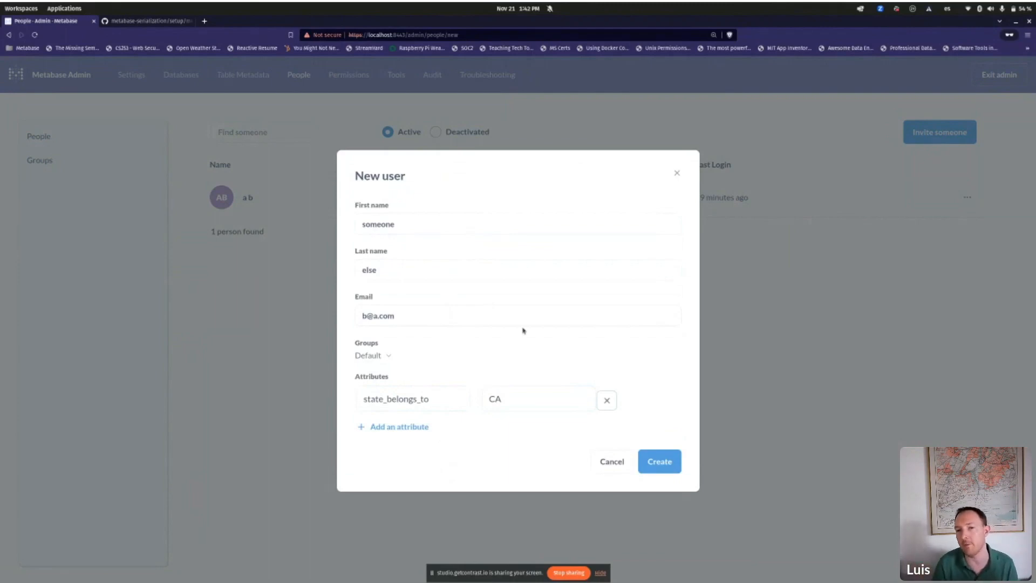
Step: Create the user and assign them to the sales group
left_click(655, 462)
key("Return")
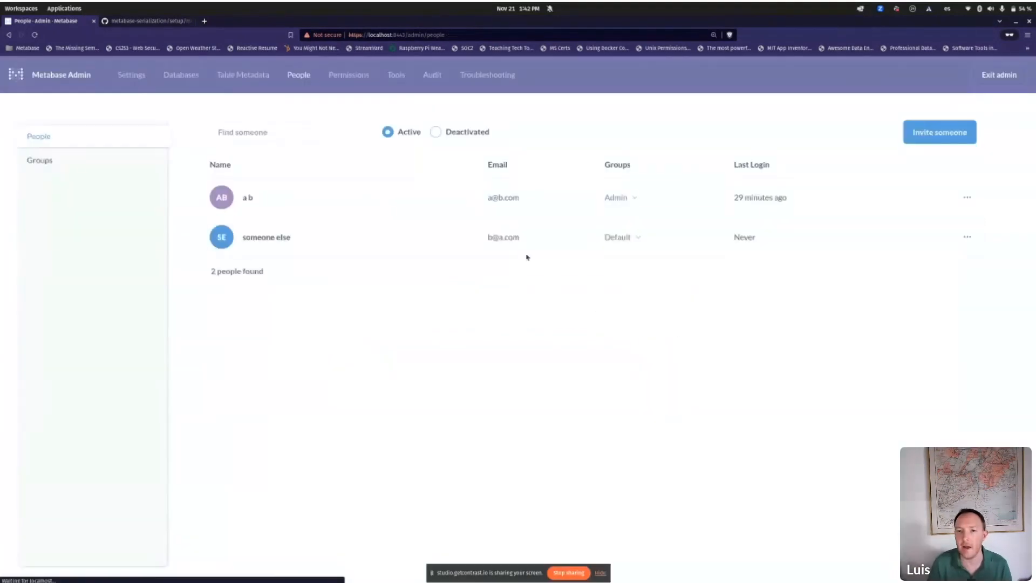
left_click(620, 238)
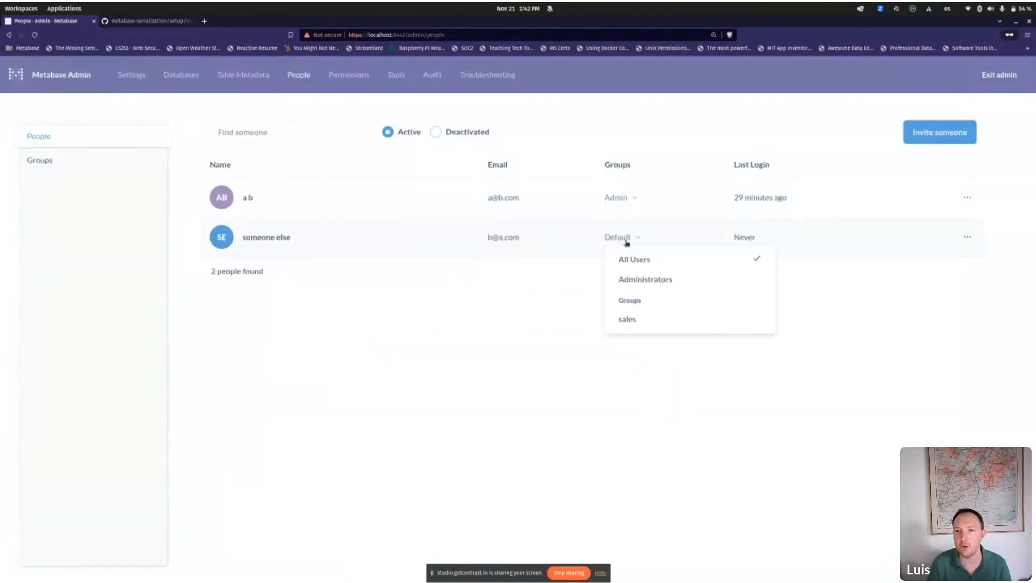
left_click(644, 327)
left_click(433, 397)
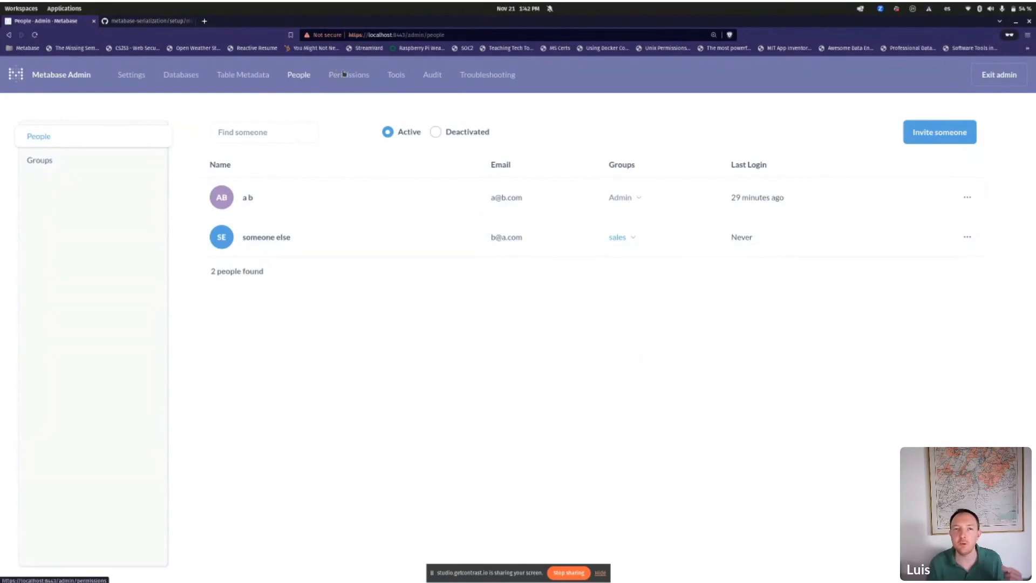
Step: Set the All Users group's pg data access to No self-service and save
left_click(346, 71)
left_click(129, 266)
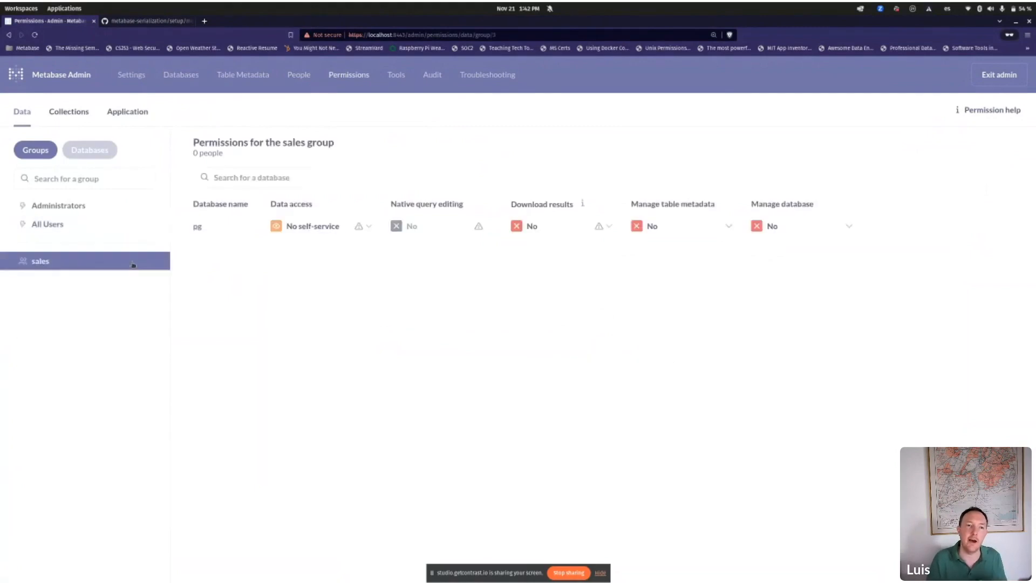
left_click(96, 222)
left_click(280, 231)
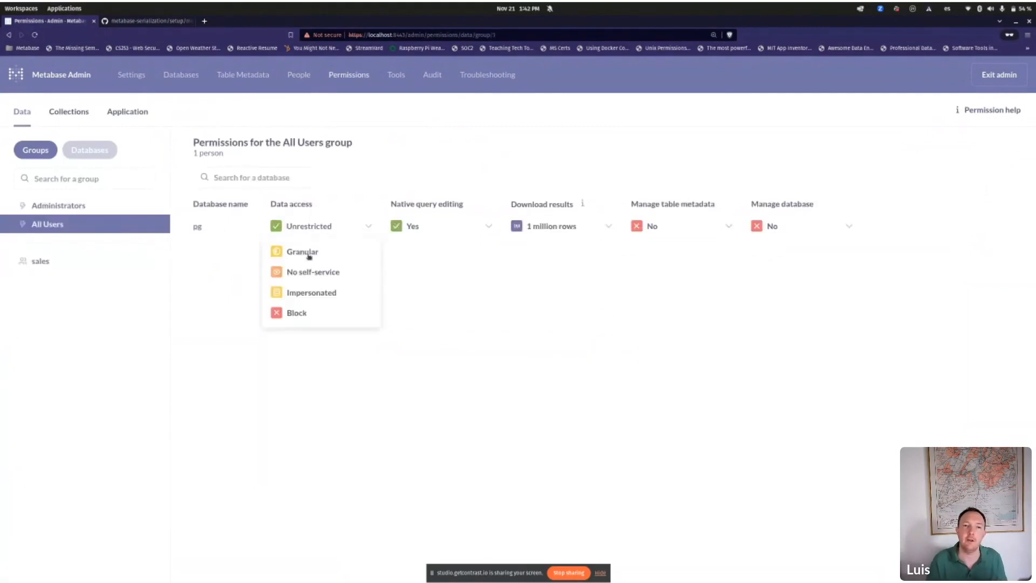
left_click(311, 272)
left_click(986, 106)
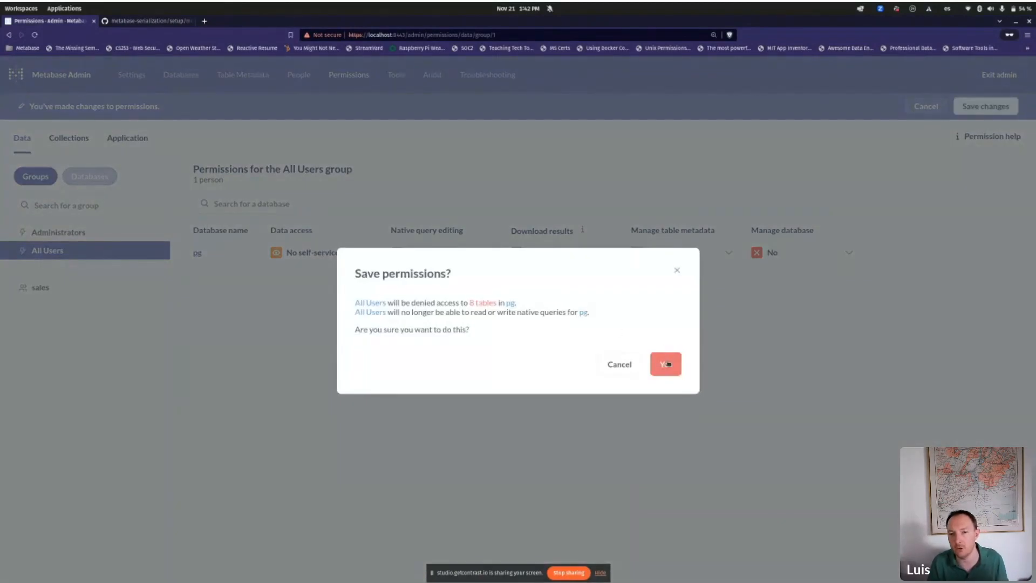
left_click(666, 363)
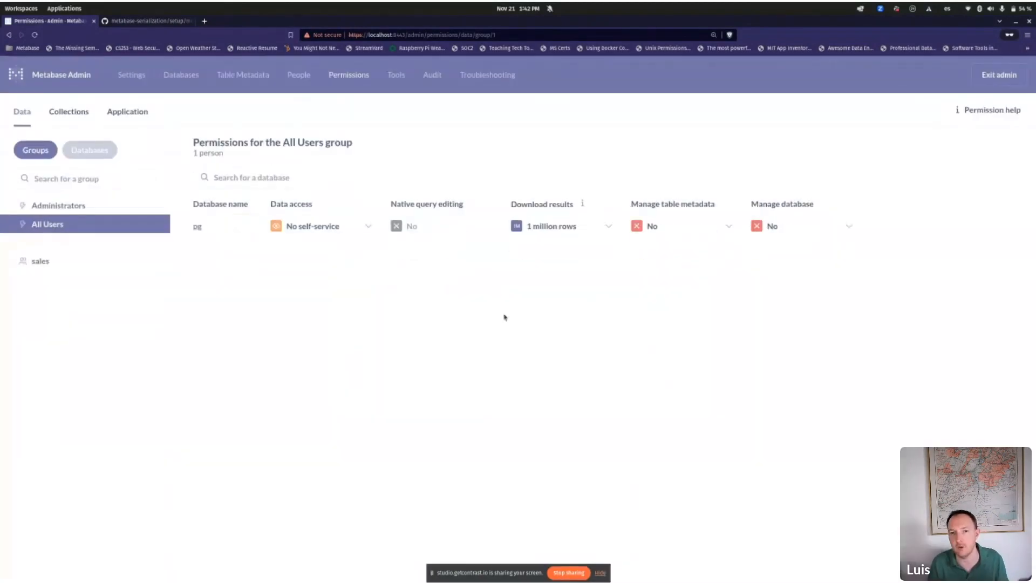
Step: Set the sales group's People table access in pg to Sandboxed
left_click(110, 263)
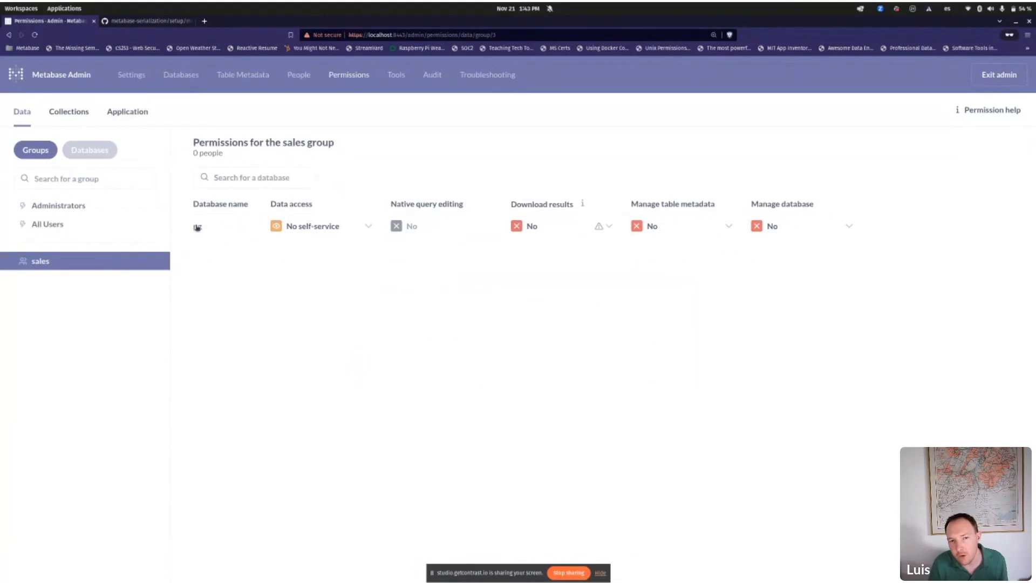
left_click(197, 226)
left_click(298, 341)
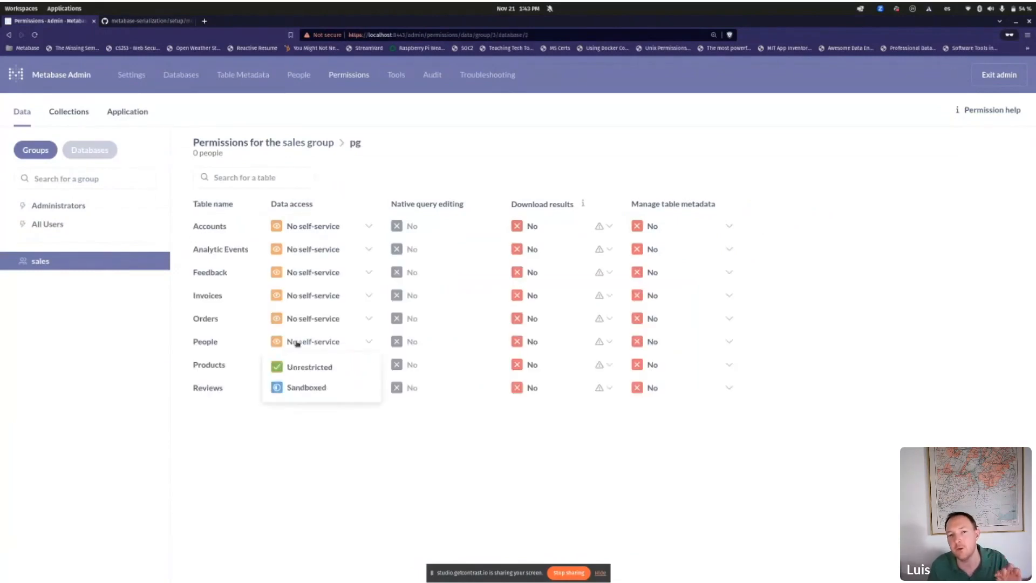
left_click(305, 388)
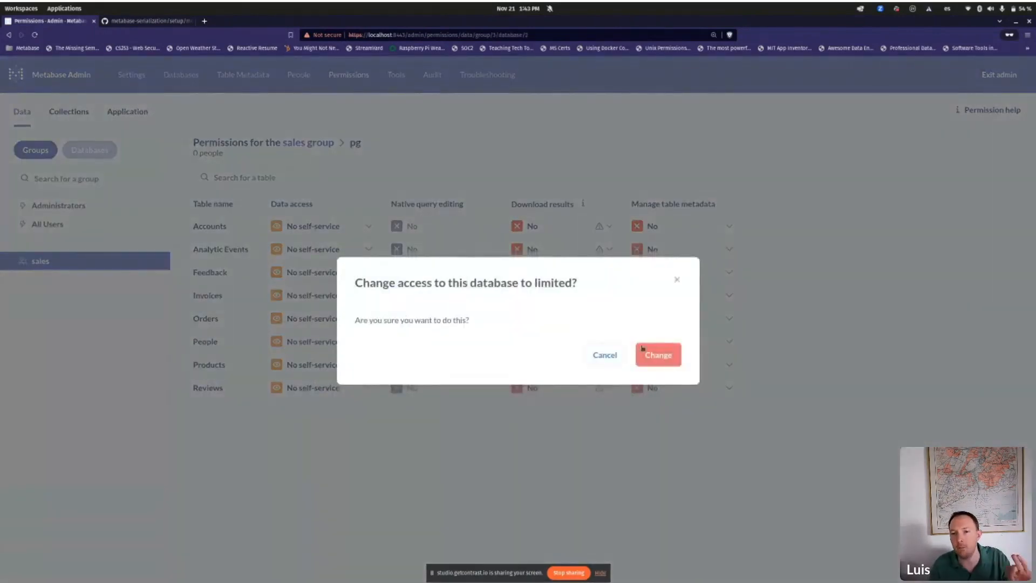
left_click(654, 353)
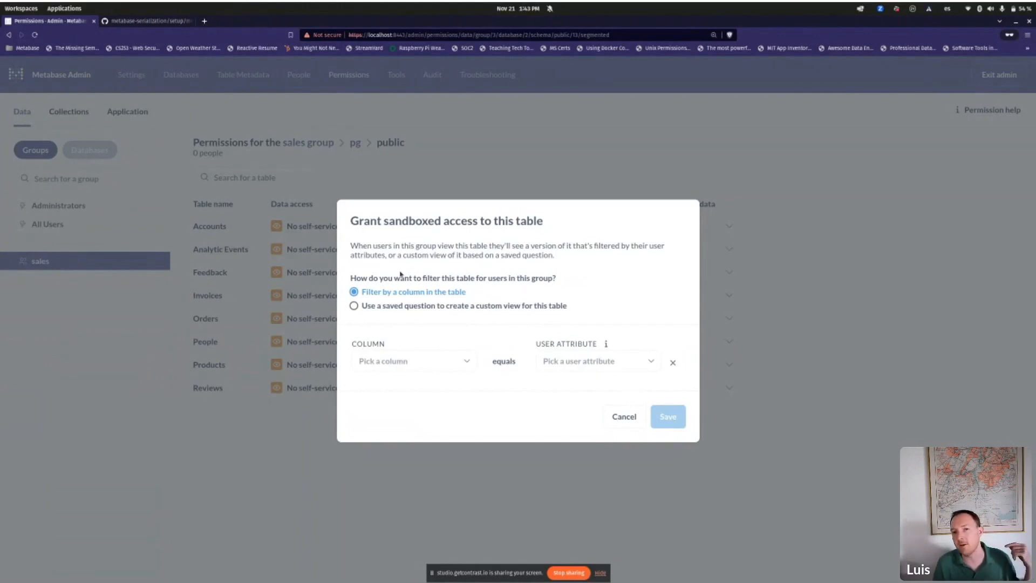
Step: Sandbox People by State equal to state_belongs_to, then save the sales permissions
left_click(466, 361)
scroll(446, 259, "down", 1)
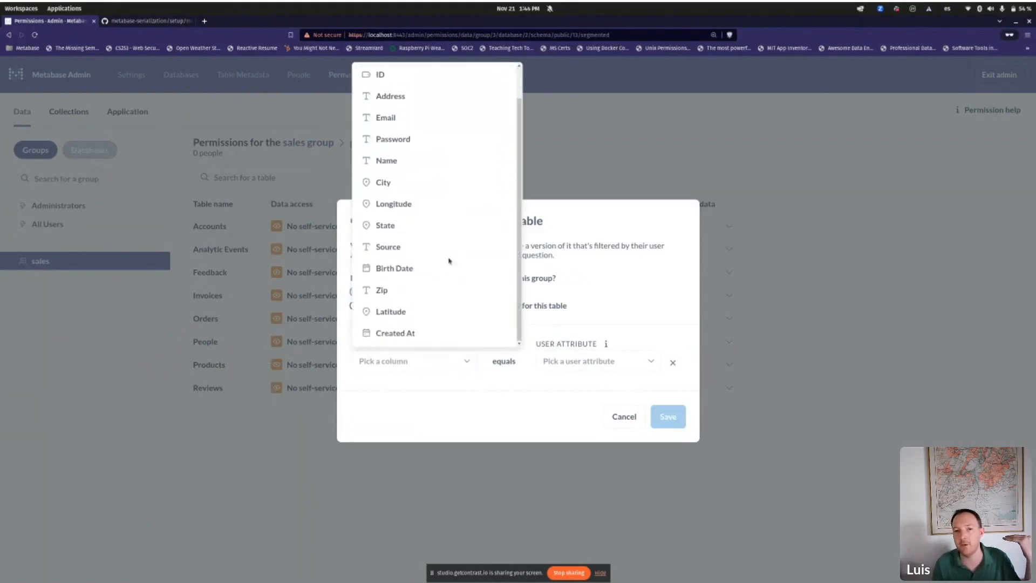
left_click(446, 224)
left_click(614, 324)
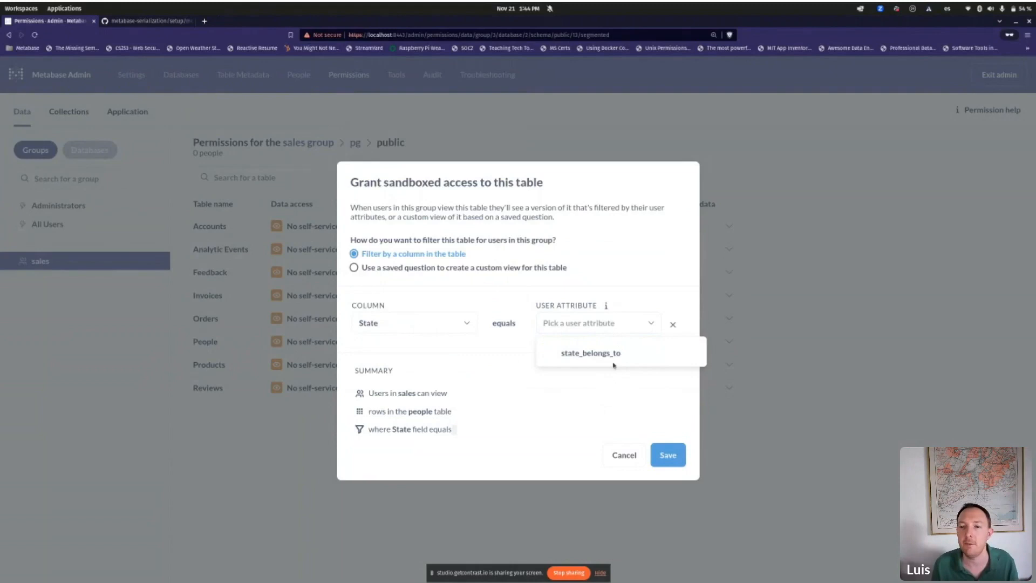
left_click(615, 356)
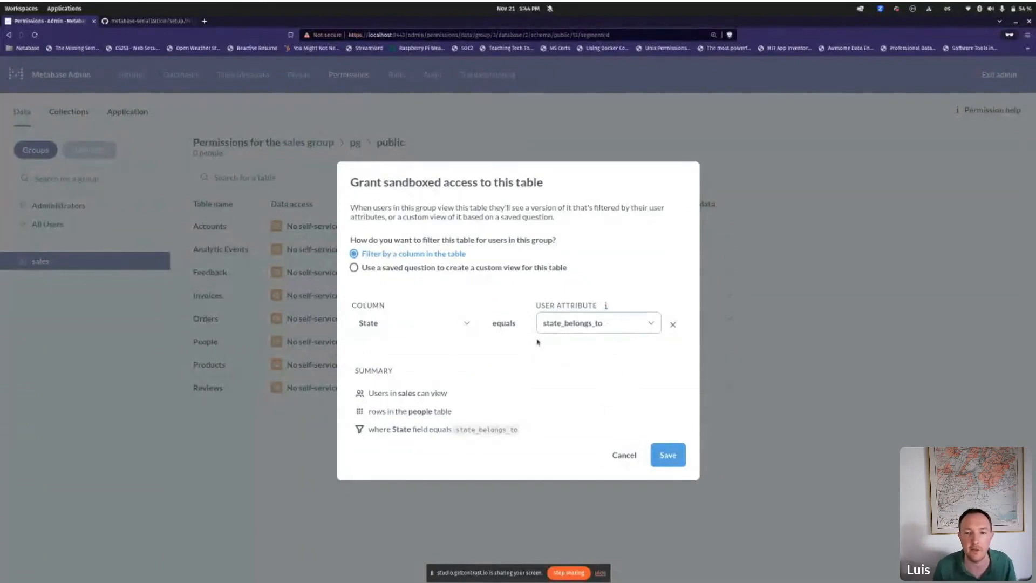
left_click(669, 462)
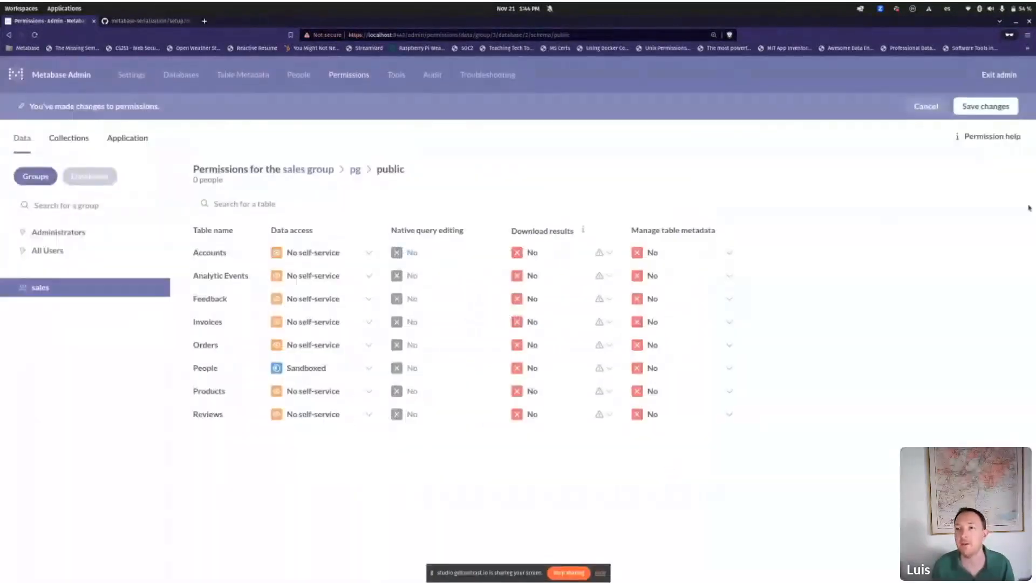
left_click(1001, 110)
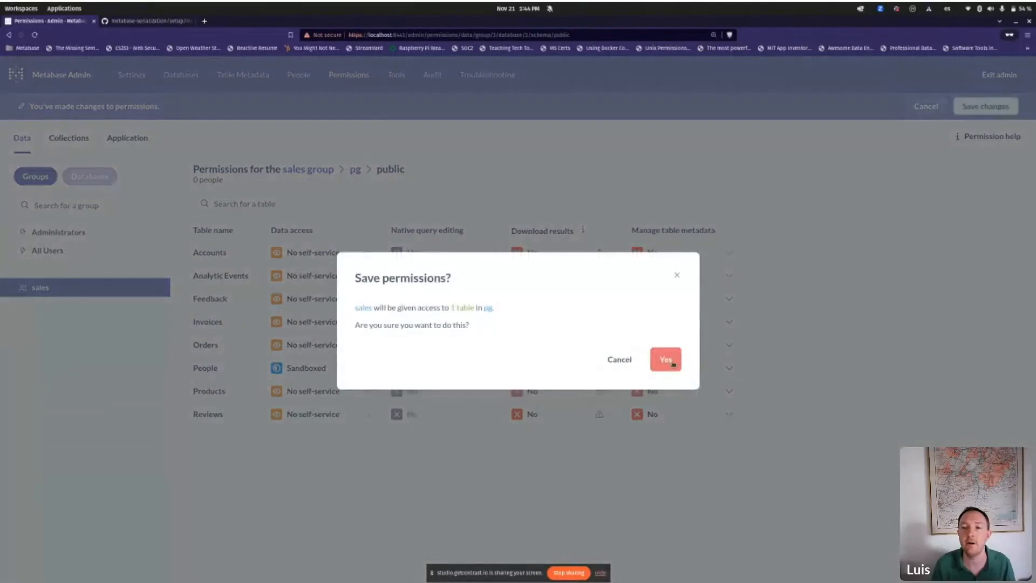
left_click(666, 360)
Step: In a private window, visit localhost:3003 and then Metabase on localhost:3001
key("ctrl+shift+n")
type("local")
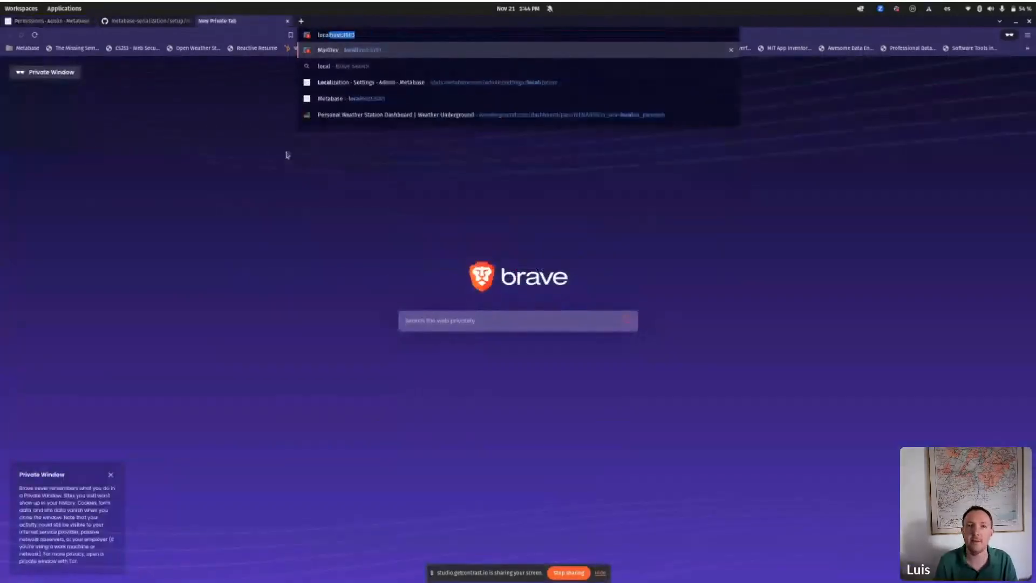
key("Return")
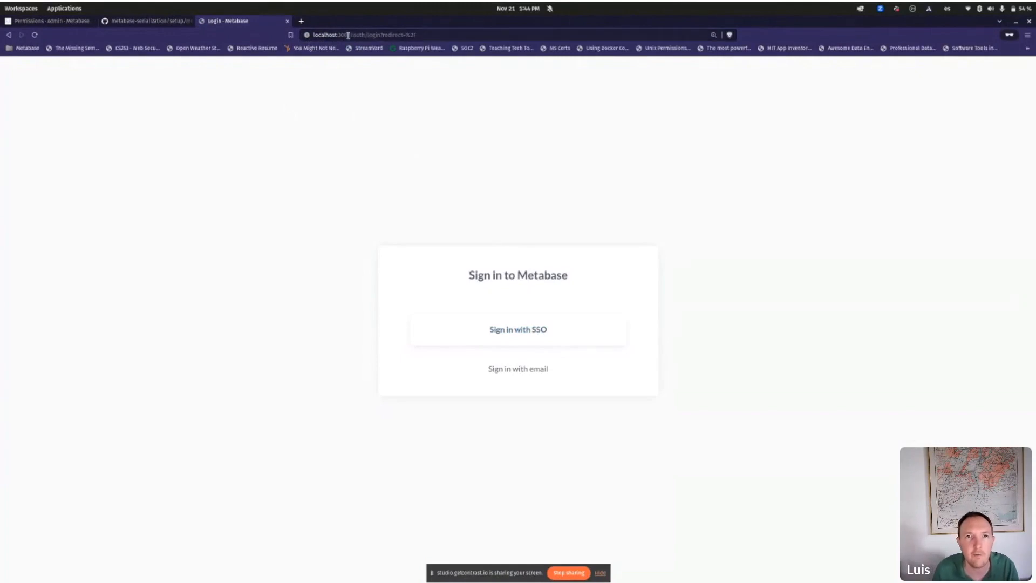
left_click_drag(348, 36, 530, 37)
type("1")
key("Return")
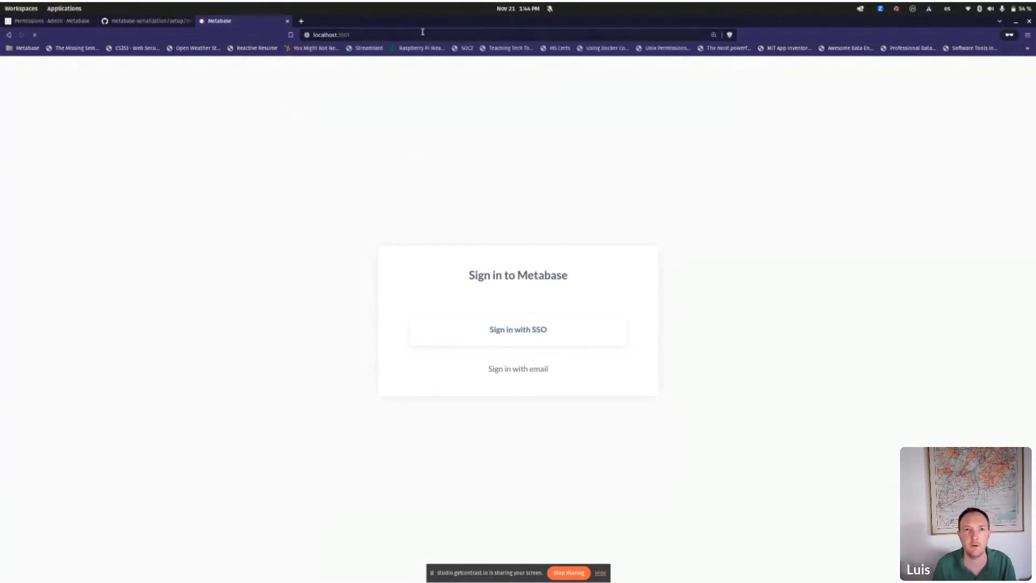
Step: Check the Grafana login on localhost:3030, then close the Grafana and GitHub tabs
double_click(345, 35)
left_click(352, 36)
left_click_drag(338, 35, 355, 34)
type("3030")
key("Return")
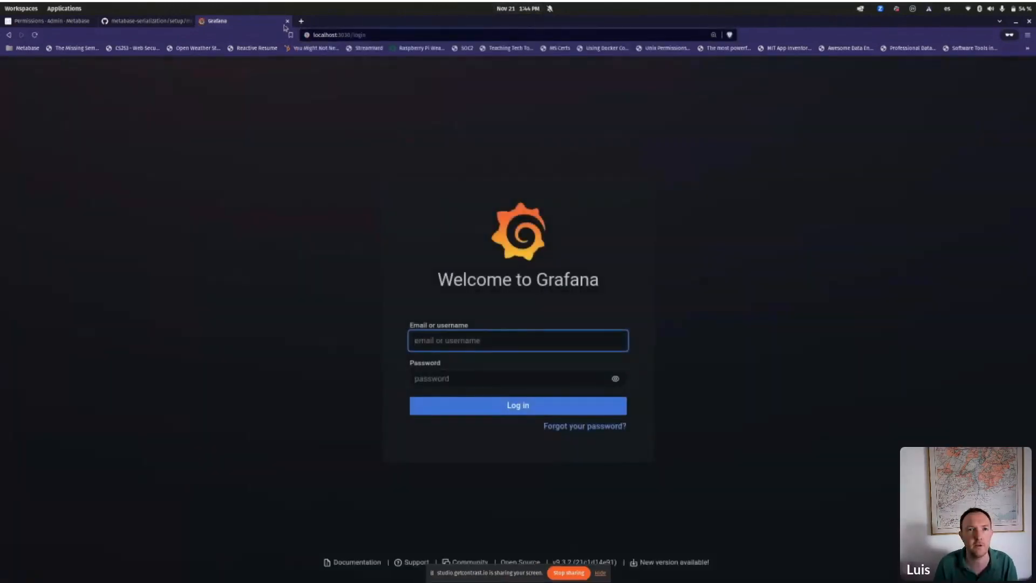
left_click(287, 20)
left_click(191, 20)
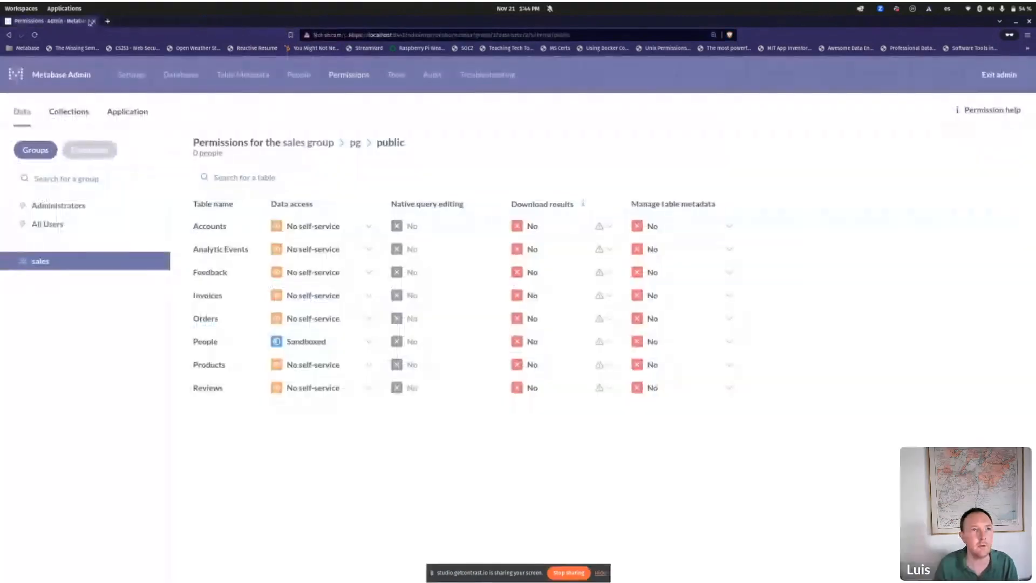
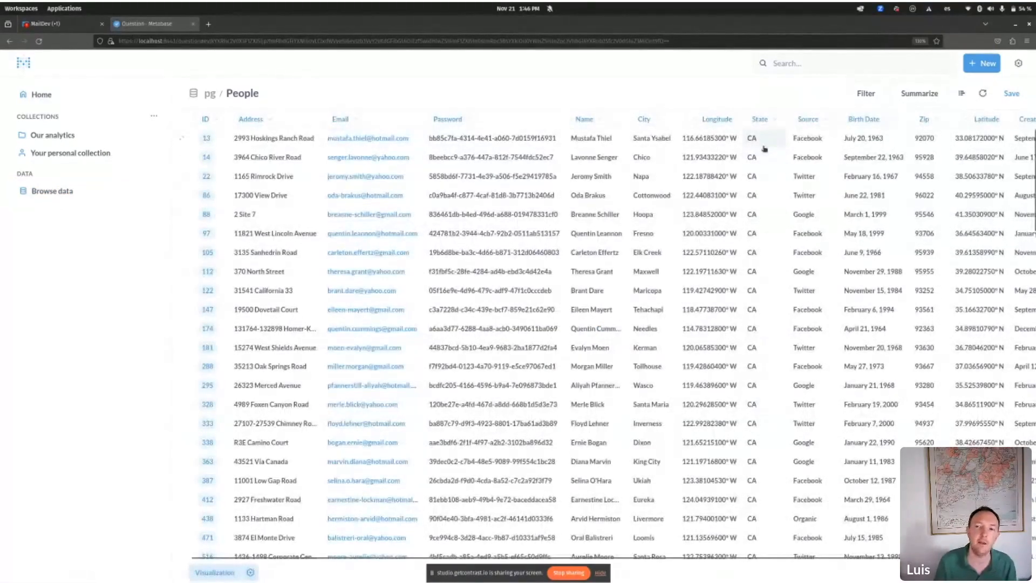
Step: Confirm the People results show only CA rows, rerun the question, and switch to the database log terminal
scroll(753, 416, "down", 10)
scroll(800, 275, "up", 10)
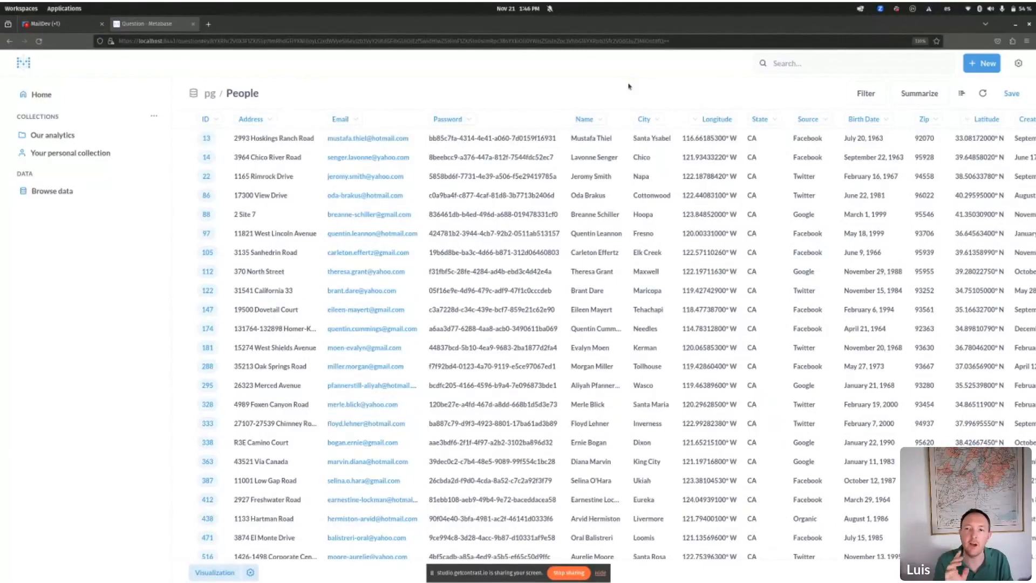
key("ctrl+r")
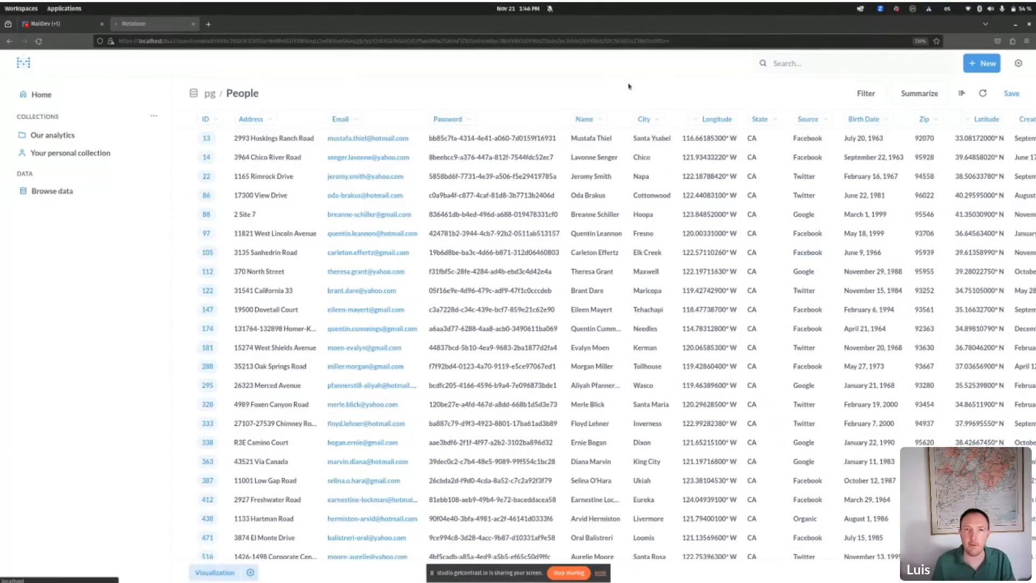
key("alt+Tab")
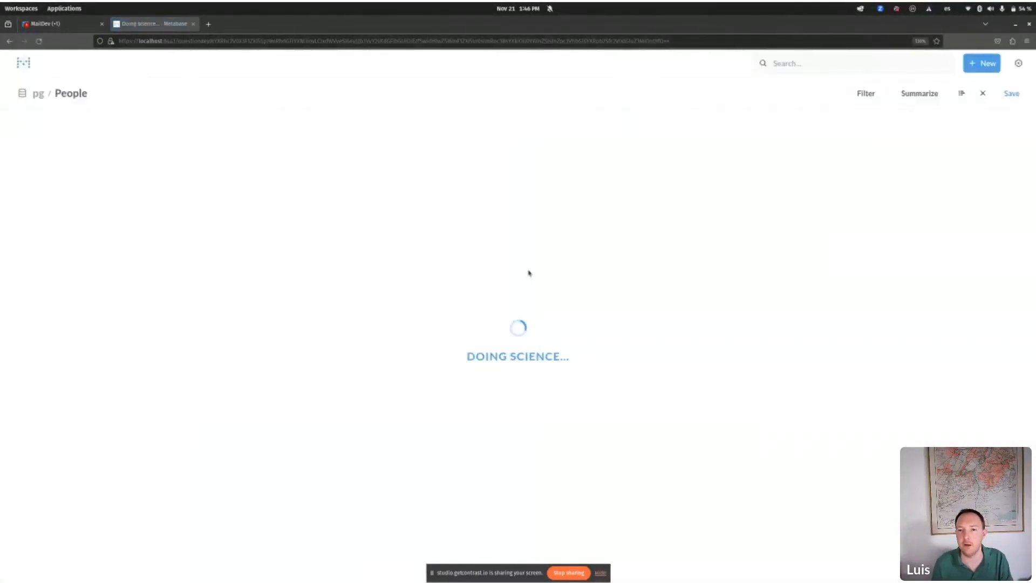
key("alt+Tab")
key("alt+Tab")
key("alt+Tab")
key("alt+Tab")
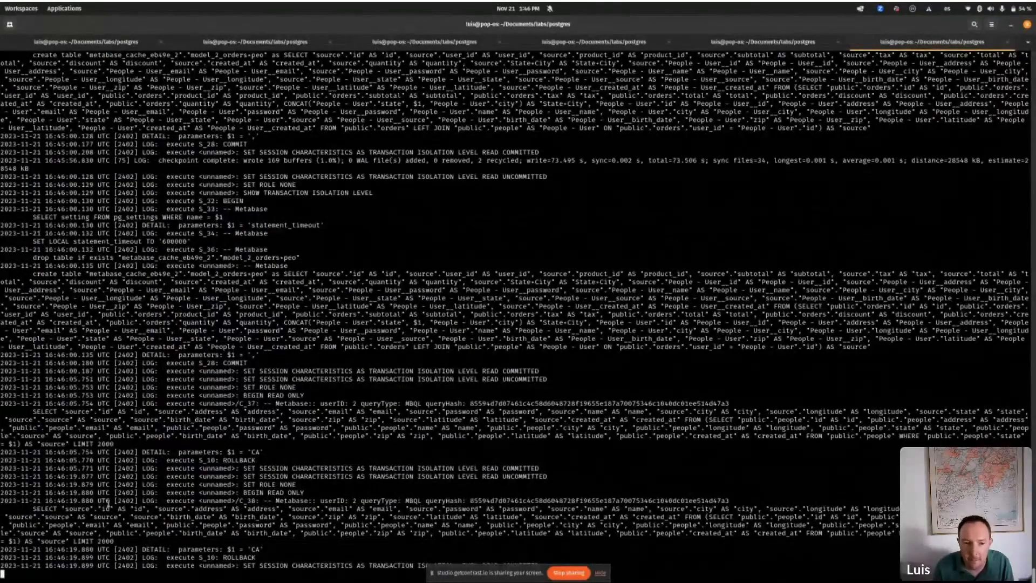
Step: Select the logged People SELECT with $1 = 'CA' and LIMIT 2000, then return to the browser
left_click_drag(1, 501, 262, 549)
left_click(879, 537)
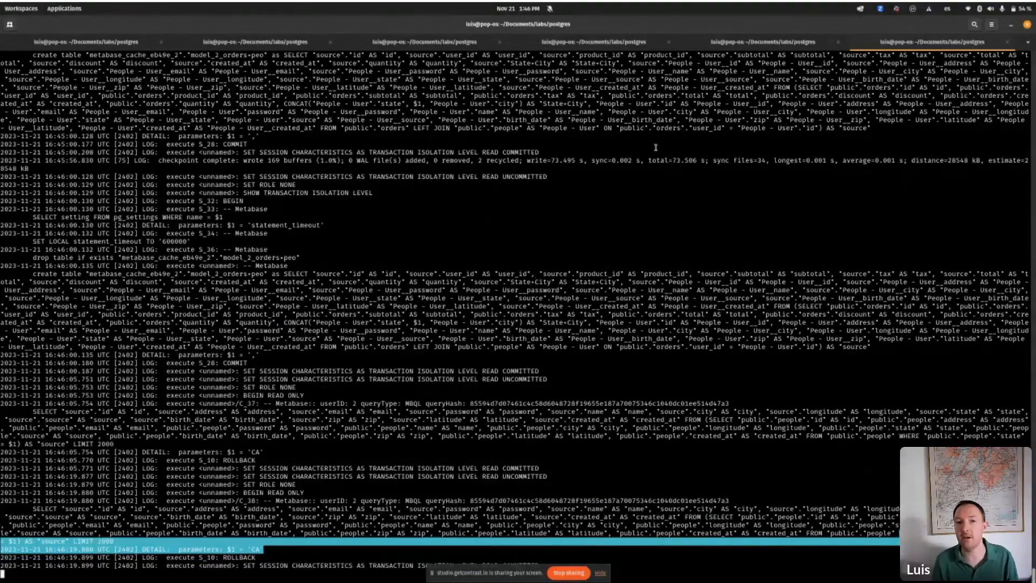
key("alt+Tab")
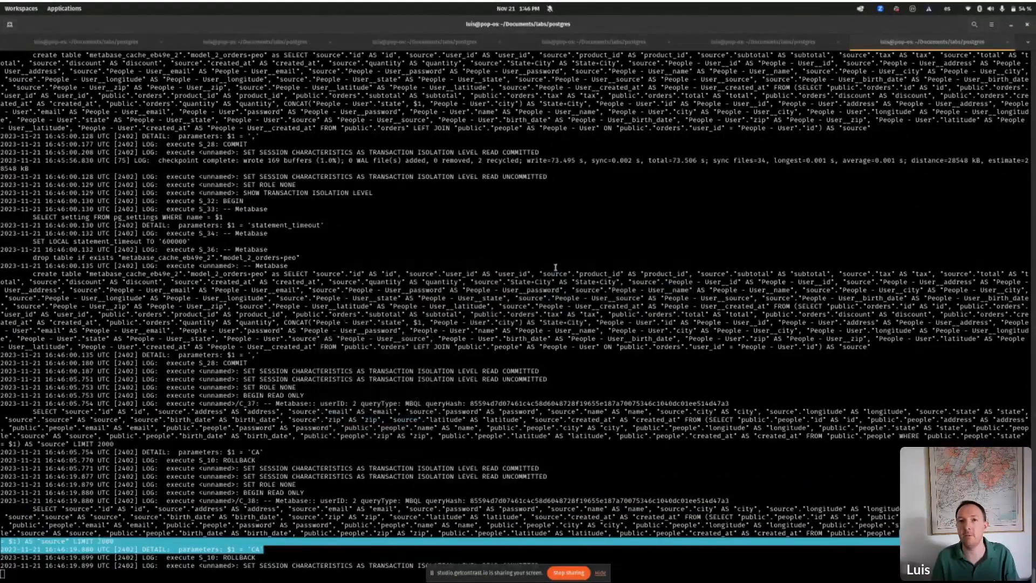
key("alt+grave")
Step: Review the sales group's pg data access options, then go to the admin People list
key("alt+grave")
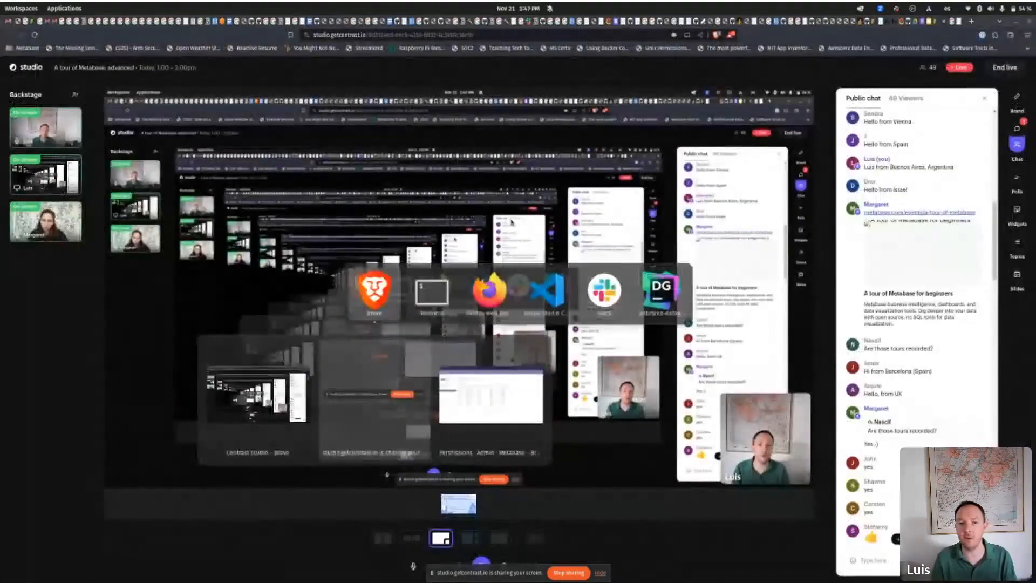
key("alt+grave")
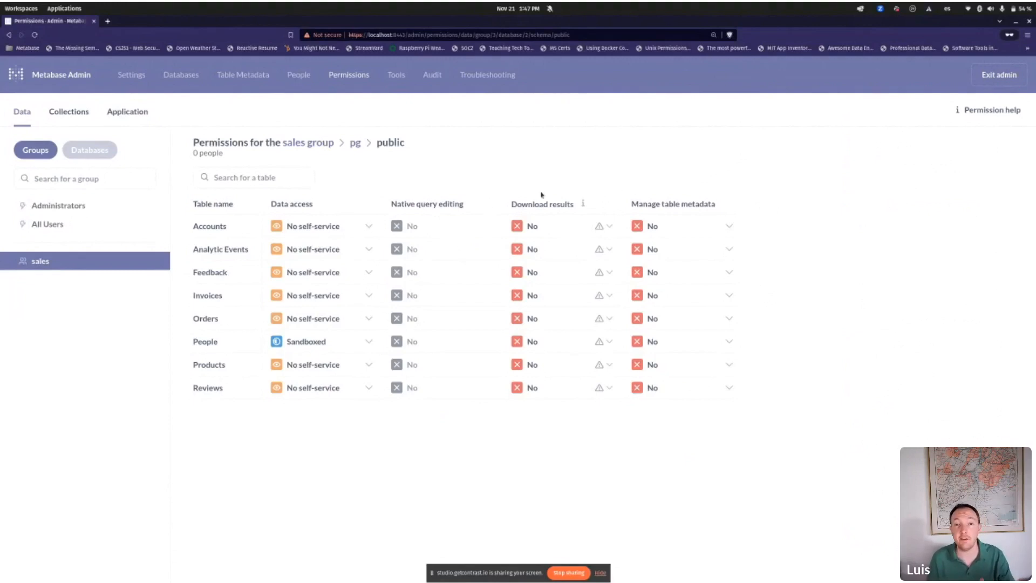
left_click(84, 263)
left_click(301, 226)
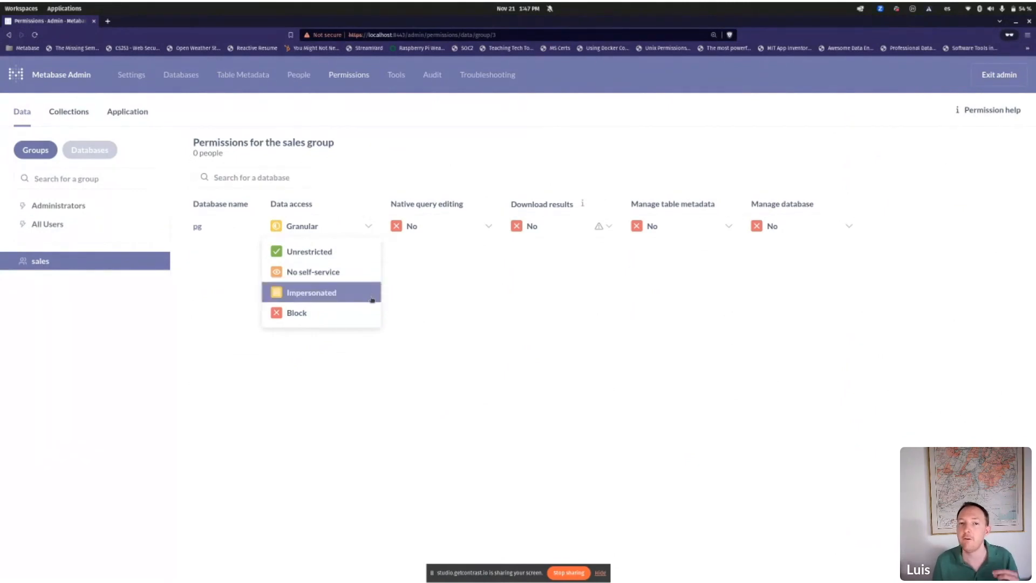
left_click(235, 286)
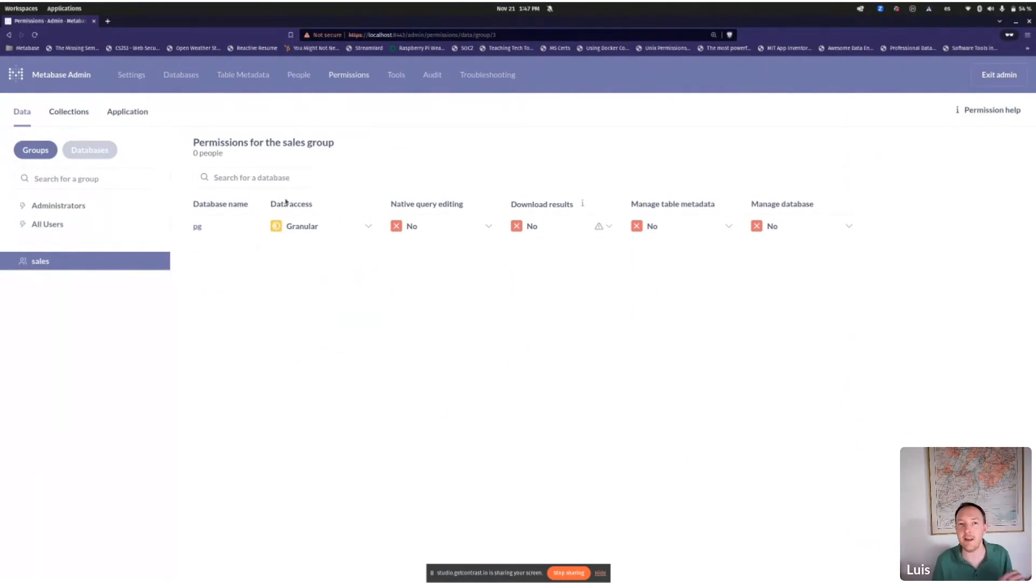
left_click(296, 76)
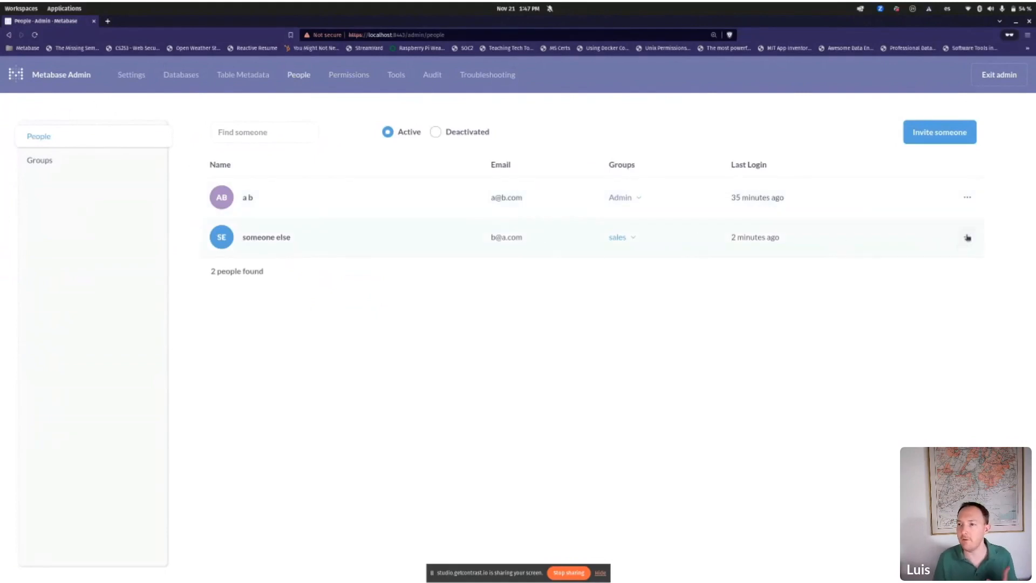
Step: Edit the second user and add a new user attribute with key db_role
left_click(963, 239)
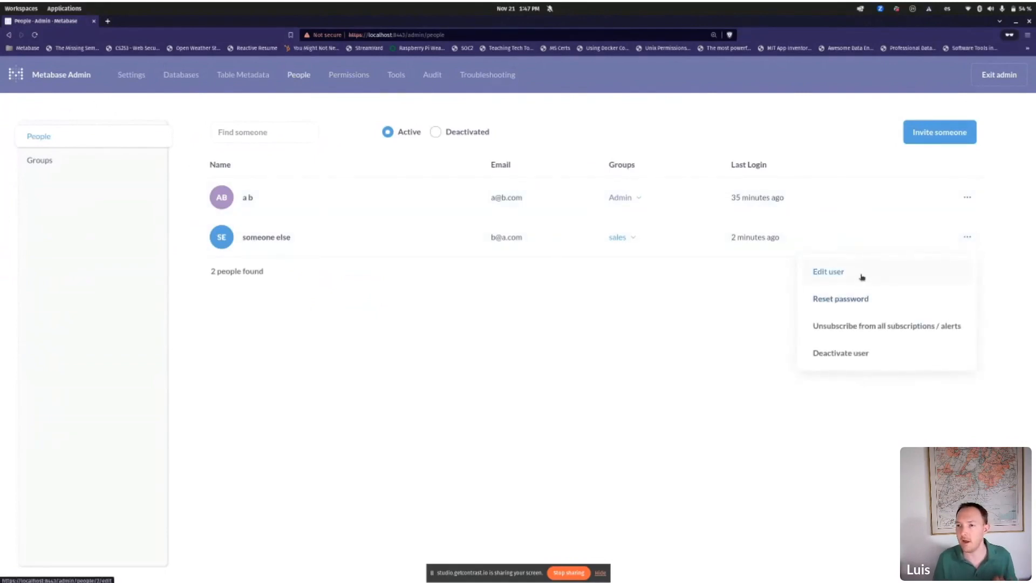
left_click(862, 276)
left_click(385, 429)
left_click(411, 417)
type("db_rol")
key("Tab")
left_click(412, 417)
type("e")
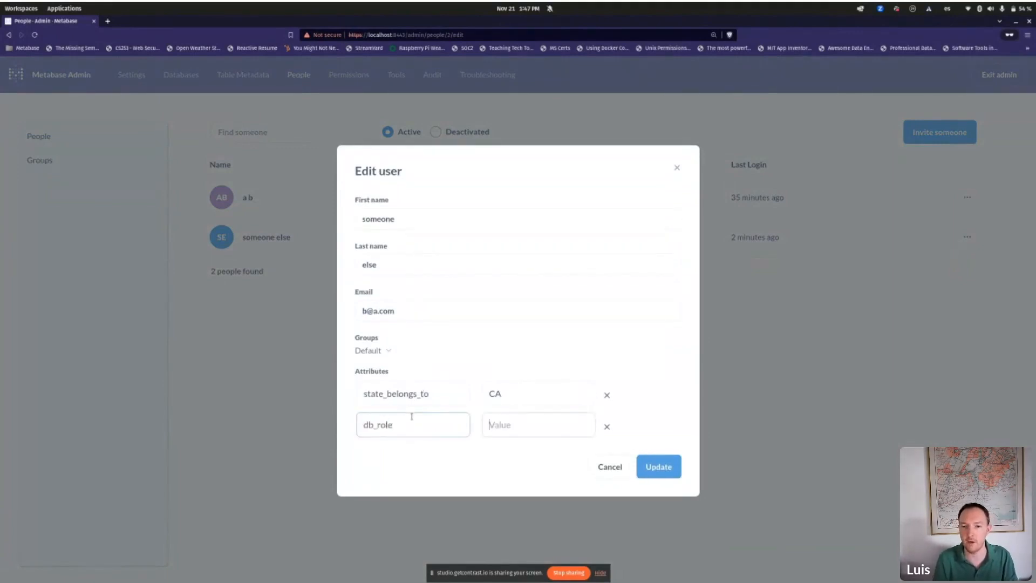
key("Tab")
Step: Give db_role the value sales_ca, update the user, and go to Data permissions
type("sales_CA")
key("BackSpace")
key("BackSpace")
type("ca")
key("Return")
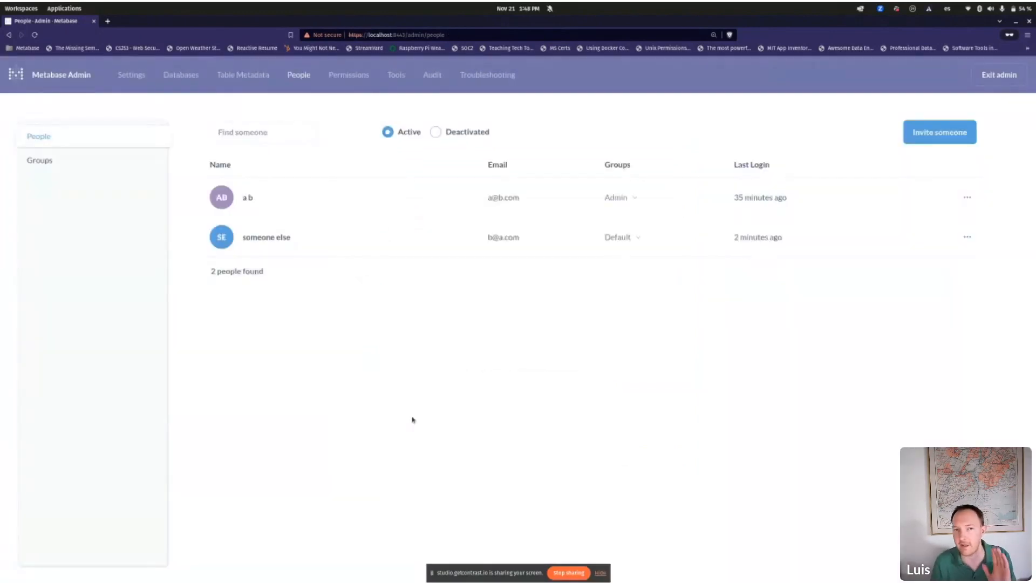
left_click(337, 77)
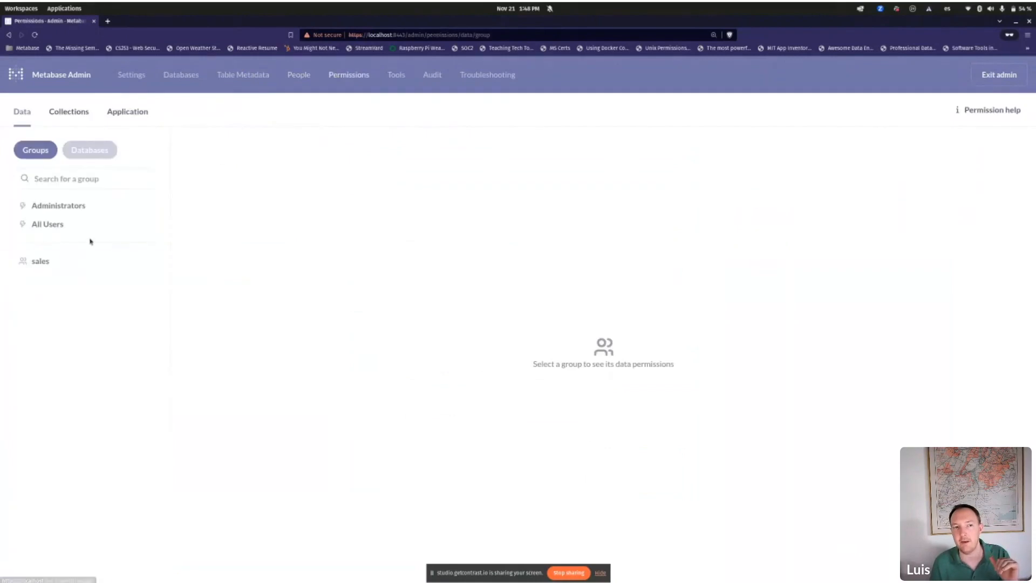
Step: Set the sales group's pg data access to Impersonated via db_role, and save the permission changes
left_click(89, 257)
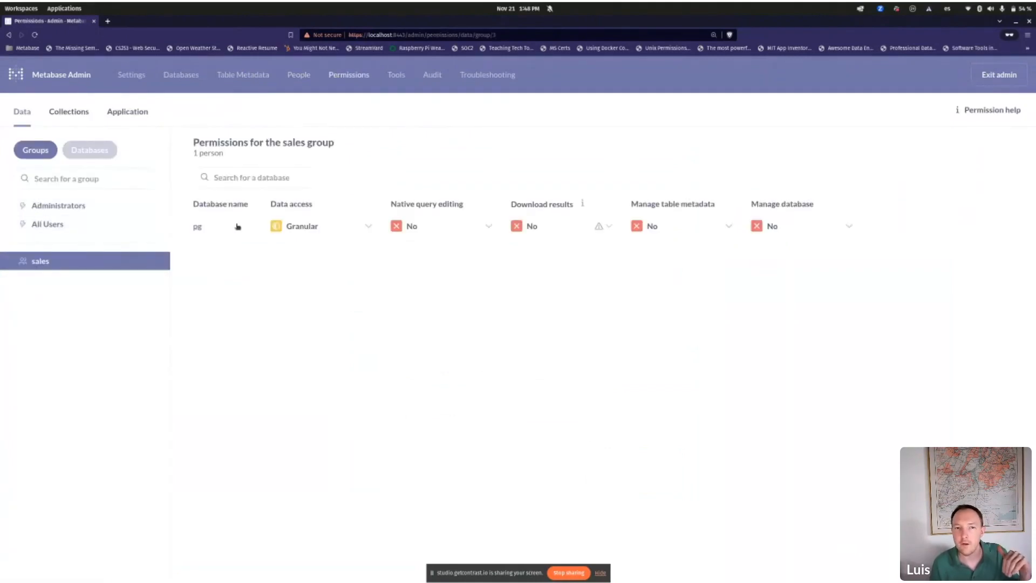
left_click(324, 227)
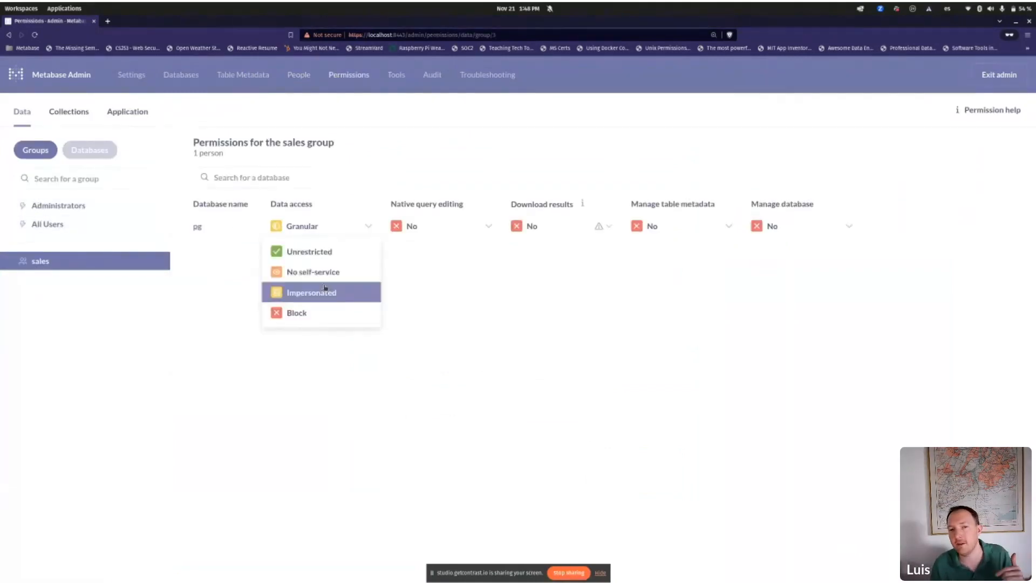
left_click(325, 292)
left_click(380, 296)
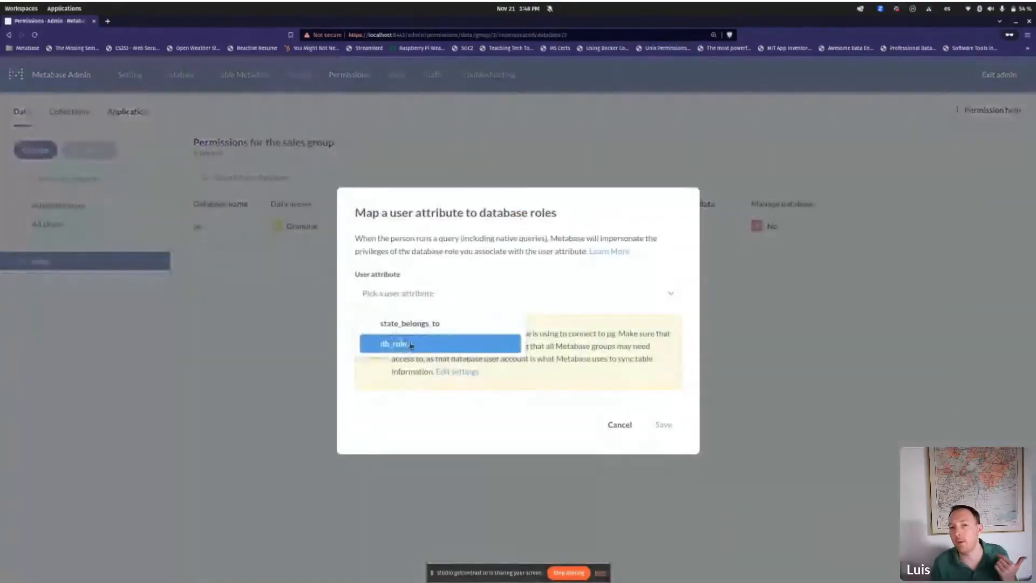
left_click(404, 344)
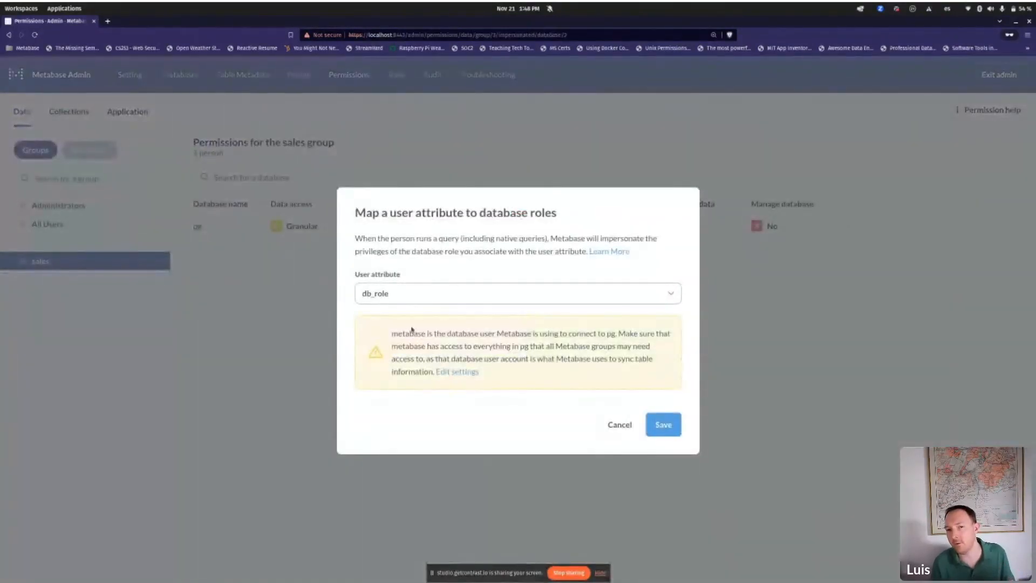
left_click(672, 424)
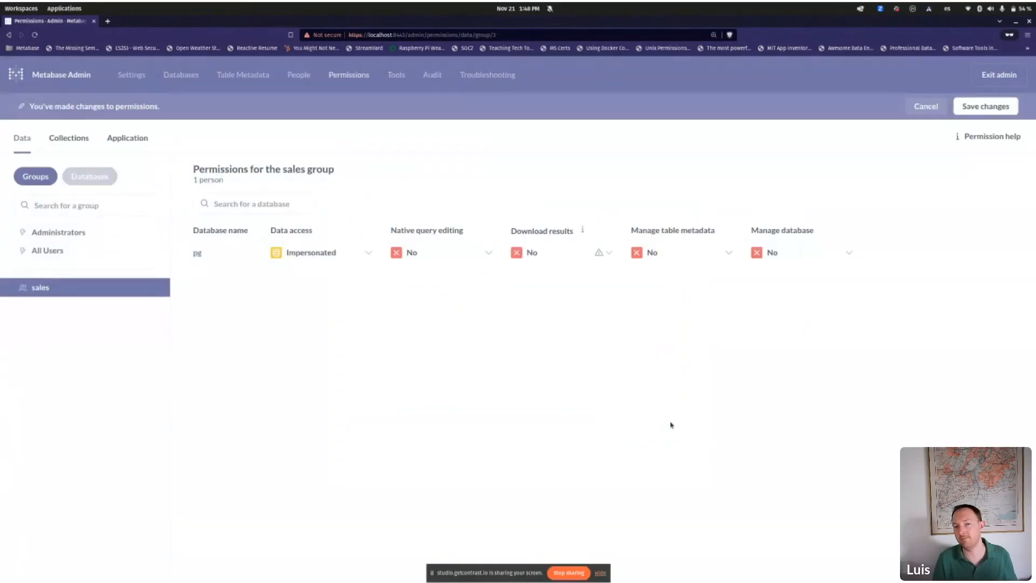
left_click(985, 107)
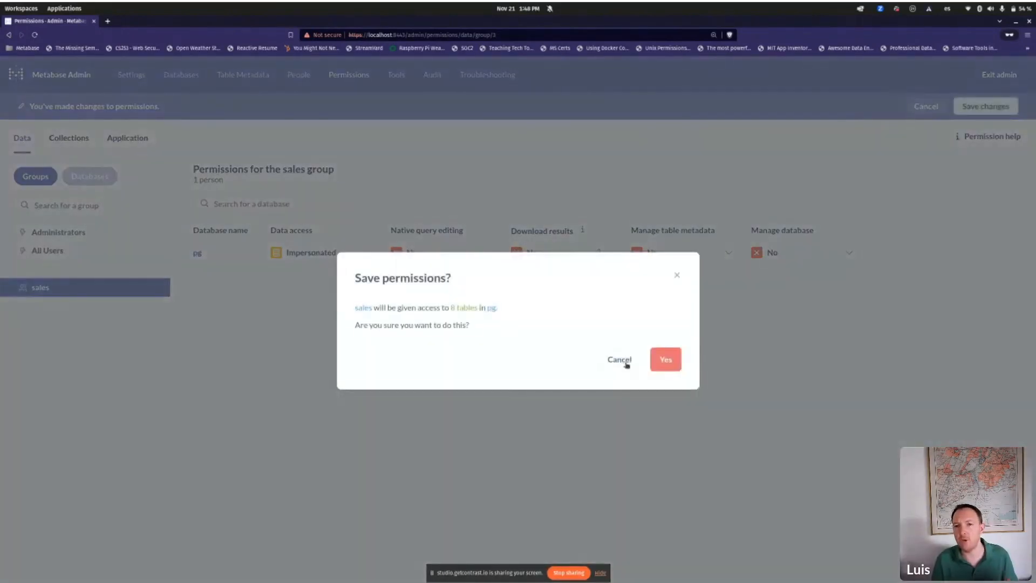
left_click(654, 366)
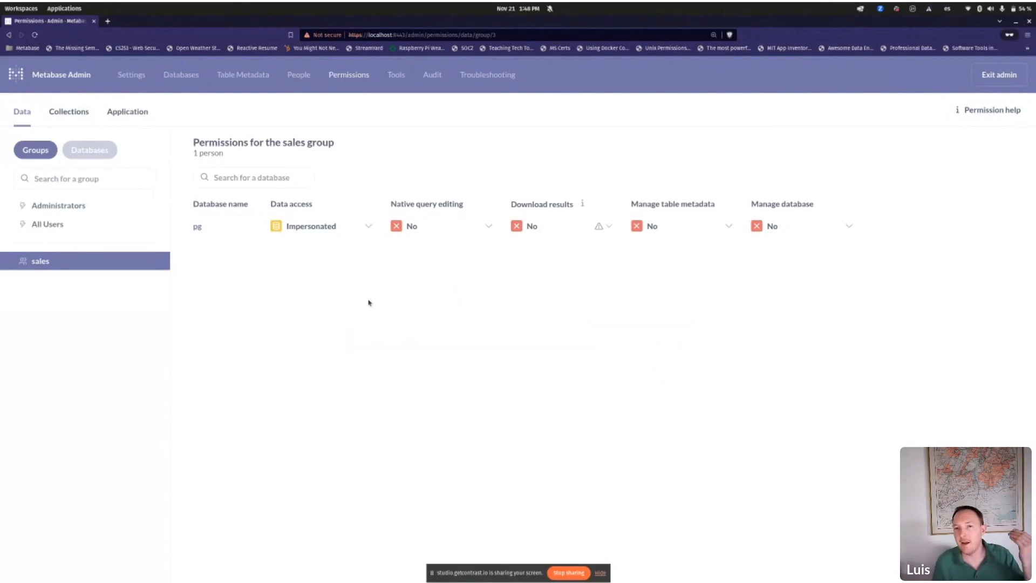
Step: Set native query editing on pg to Yes for sales, then switch to the streaming studio window
left_click(435, 230)
left_click(435, 252)
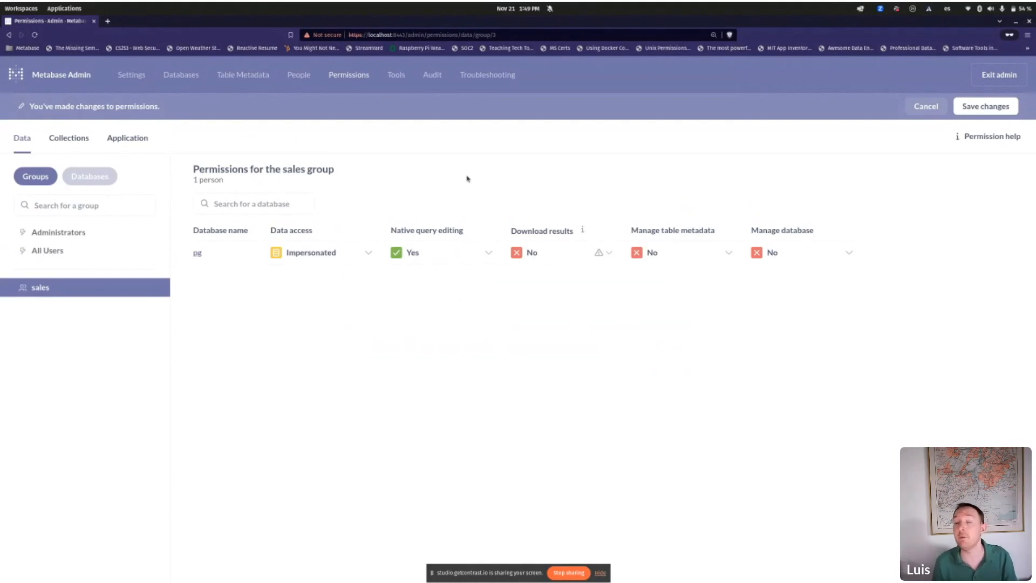
key("alt+Tab")
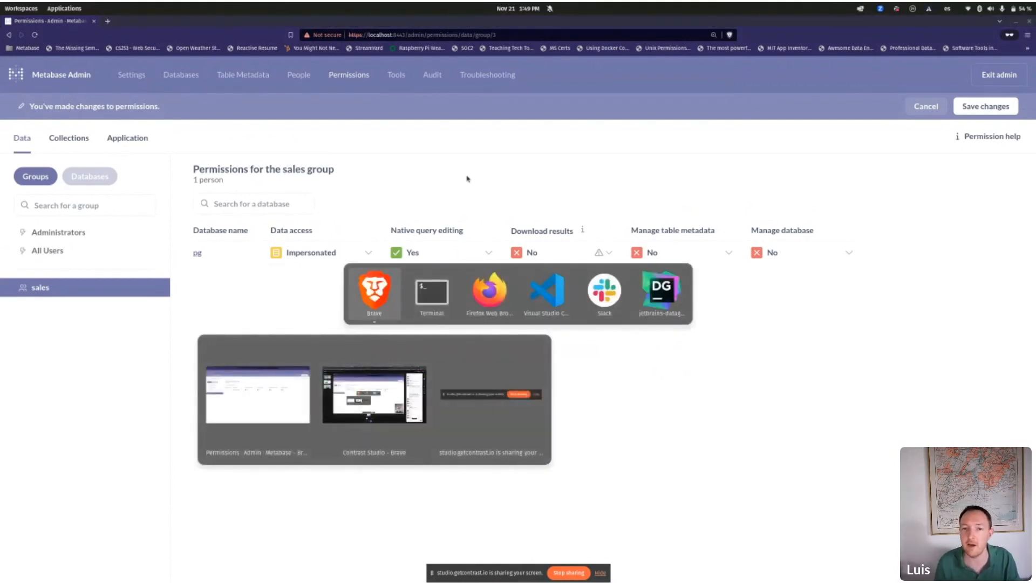
key("alt+grave")
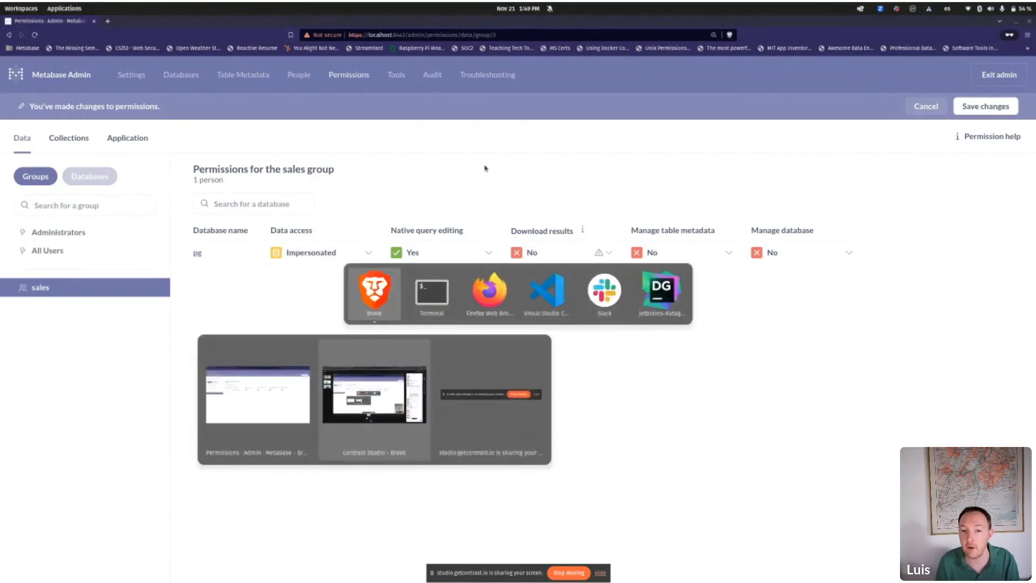
key("alt+shift+Tab")
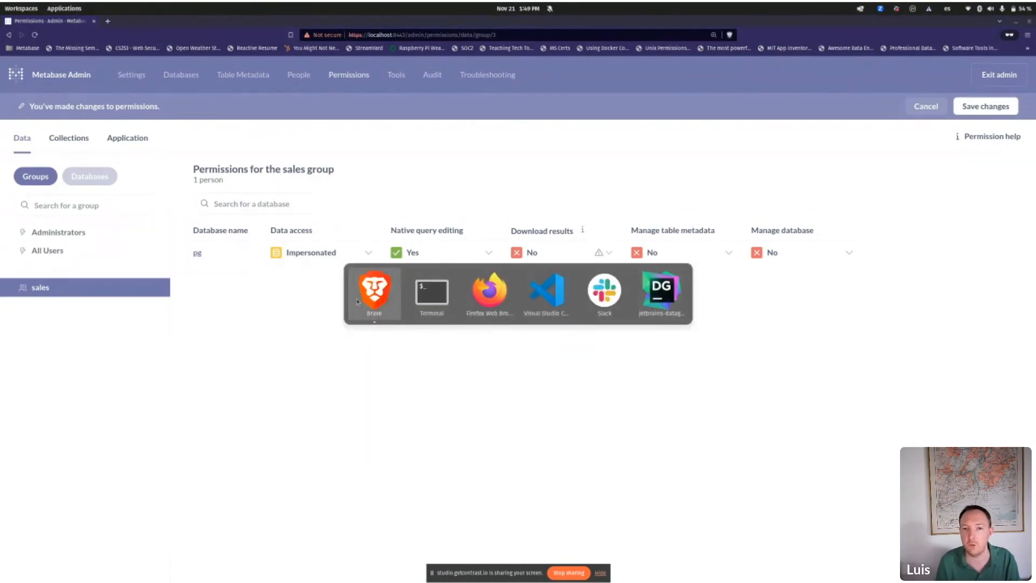
mouse_move(358, 302)
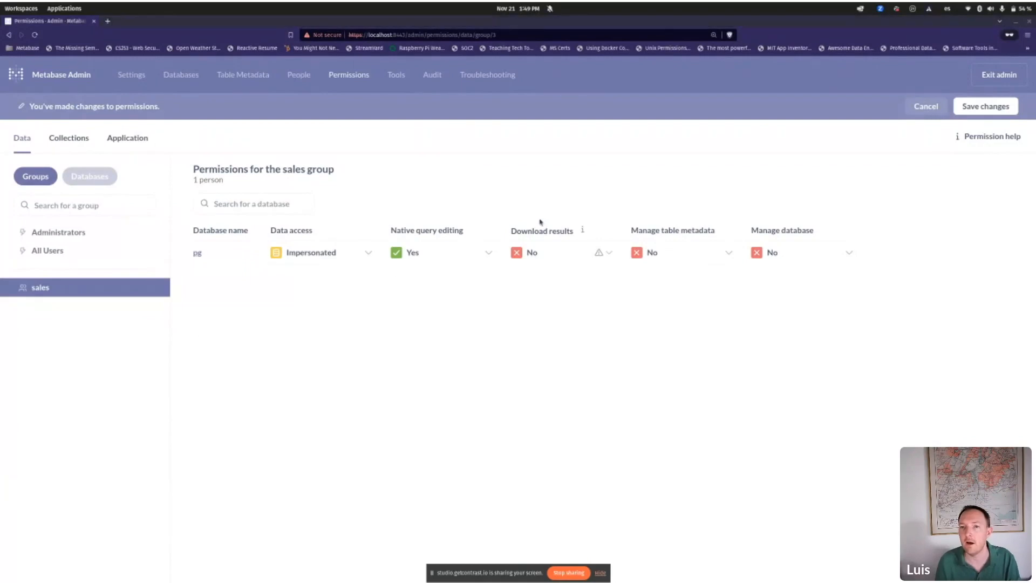
key("alt+Tab")
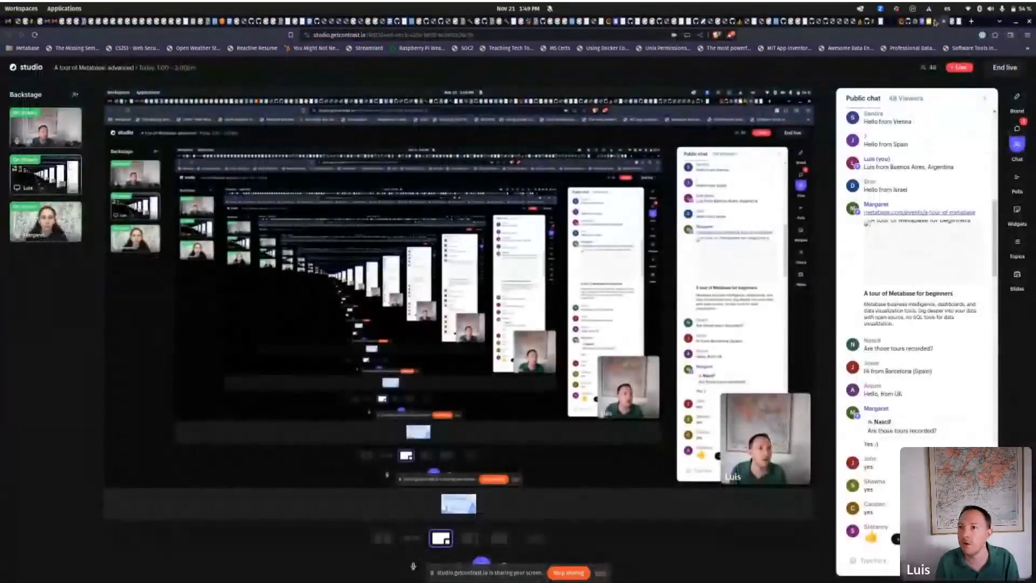
Step: Present the Metabase advanced deck full screen, advancing to the Sandboxing & Impersonation takeaways slide
left_click(930, 24)
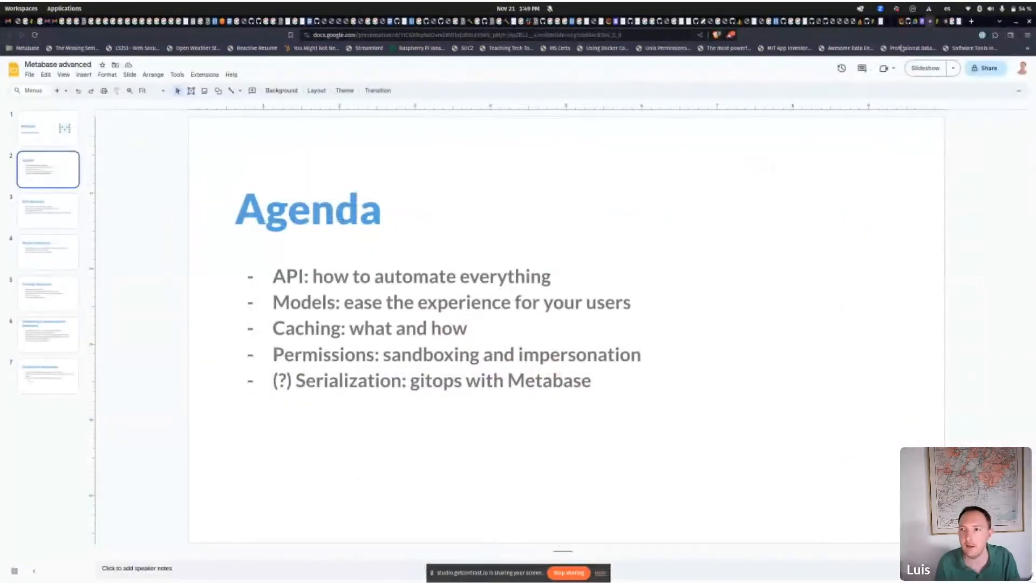
left_click(924, 68)
key("Right")
key("Right")
key("Right")
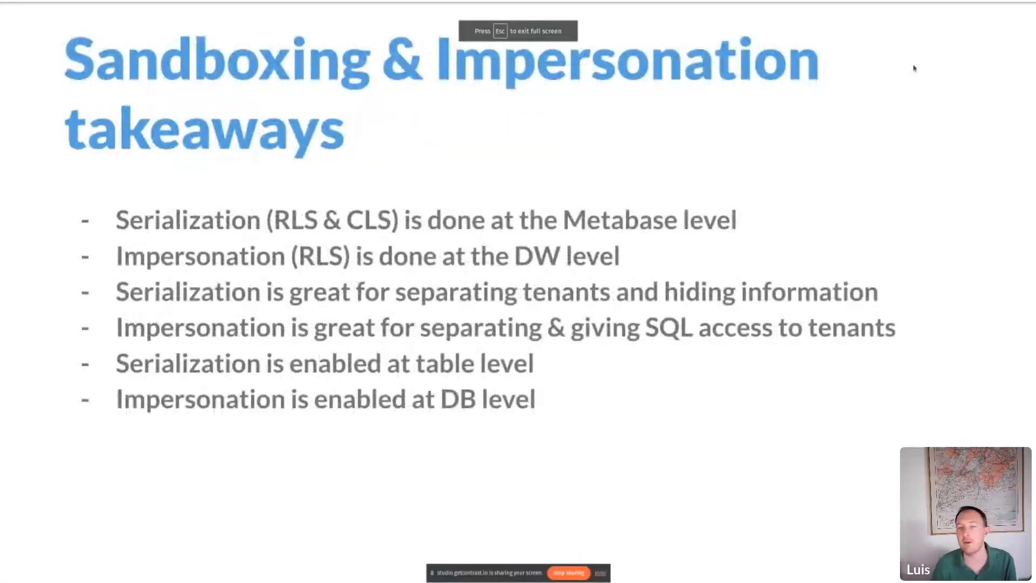